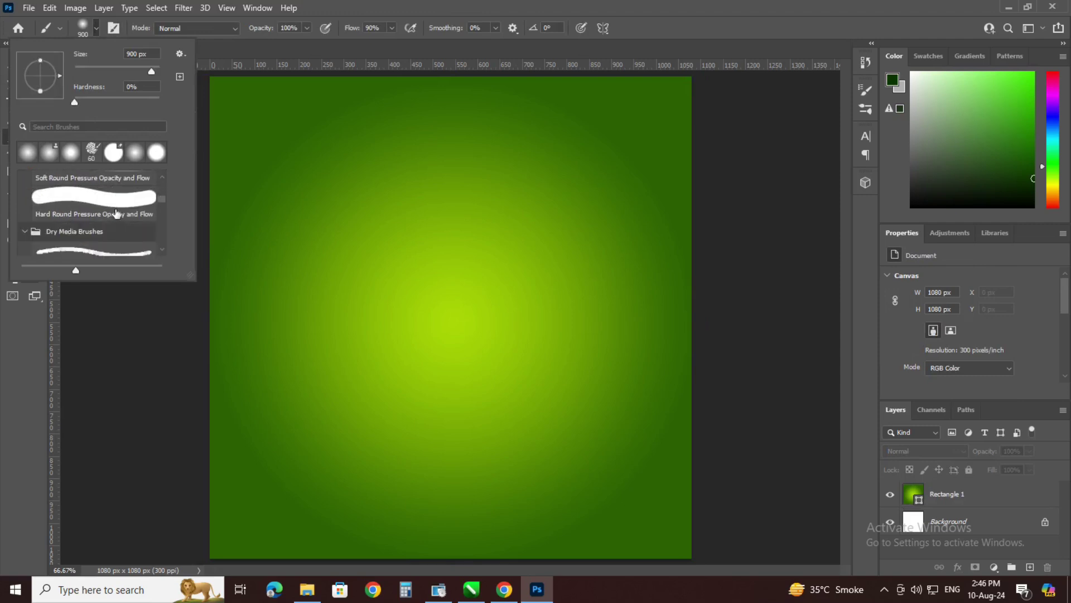
Step: Choose the 84 px splatter brush and set the foreground color to white (ffffff)
left_click(95, 199)
left_click(240, 358)
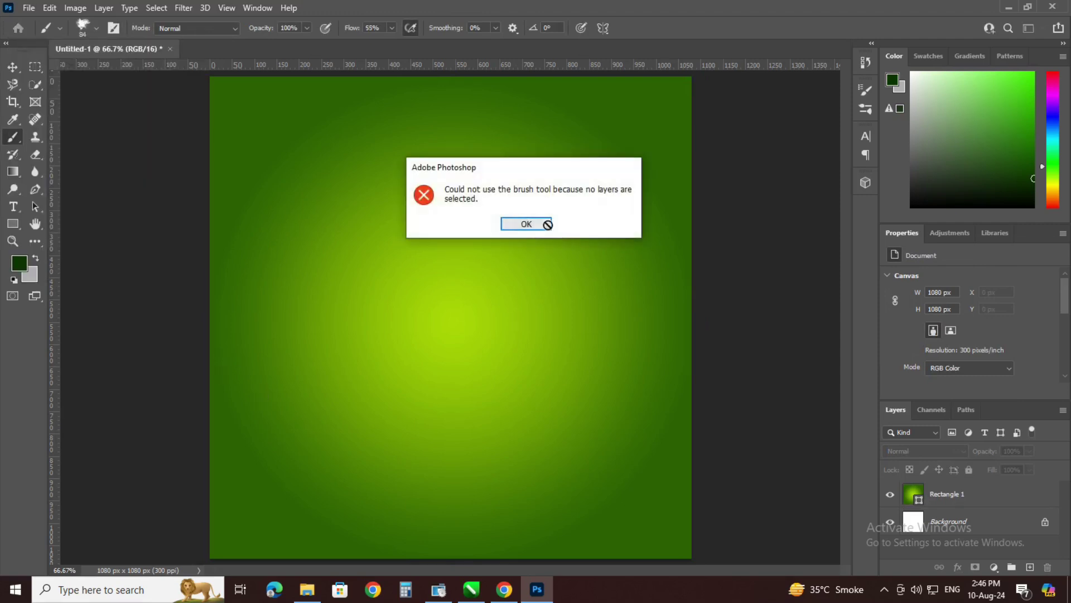
left_click(547, 223)
left_click(983, 525)
left_click(19, 263)
left_click(626, 250)
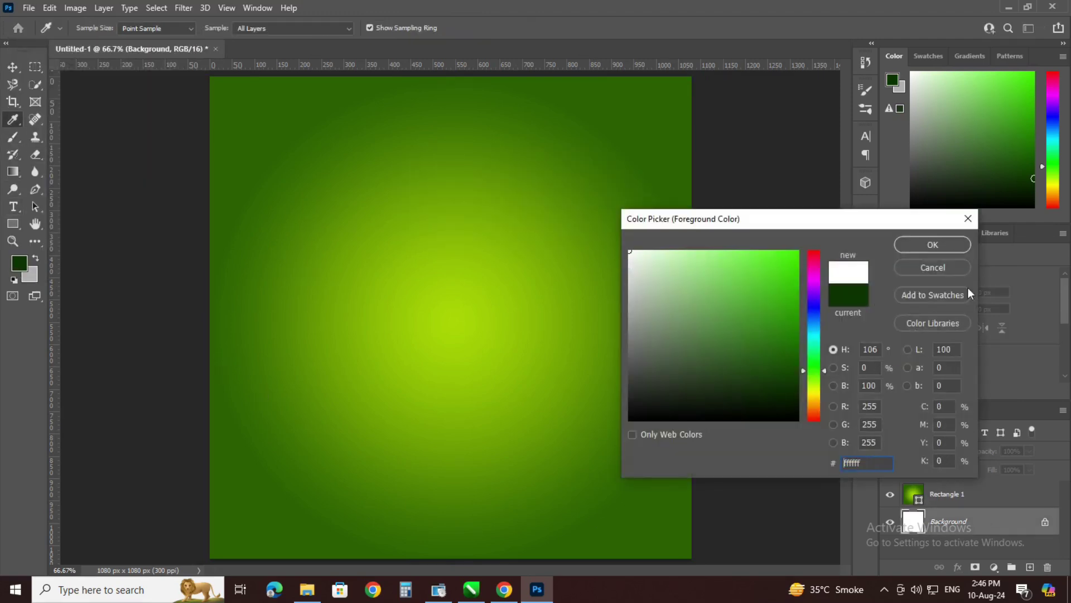
left_click(930, 244)
Step: Unlock the Background layer and add a new empty layer above Rectangle 1
left_click(1045, 522)
left_click(982, 501)
left_click(712, 514)
left_click(544, 225)
left_click(1029, 566)
mouse_move(752, 533)
left_mouse_down()
mouse_move(673, 556)
mouse_move(581, 567)
left_mouse_up()
key("ctrl+z")
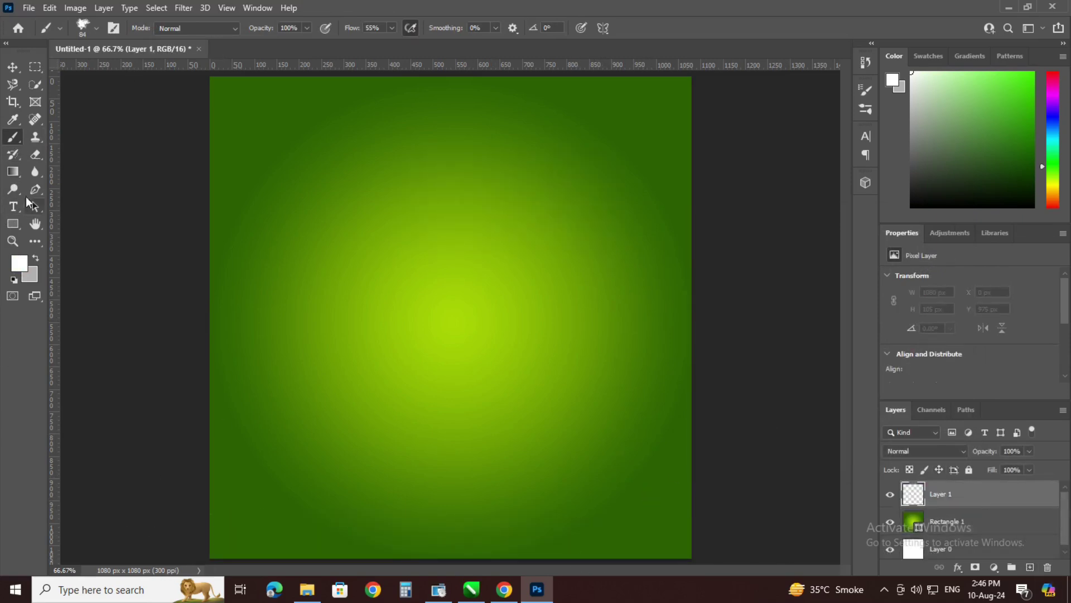
Step: Set the splatter brush to 500 px and paint the lower part of the new layer white across the full canvas width
left_click(96, 28)
type("0")
key("Return")
mouse_move(233, 569)
left_mouse_down()
mouse_move(794, 524)
mouse_move(96, 366)
left_mouse_up()
key("ctrl+z")
left_click_drag(169, 501, 684, 474)
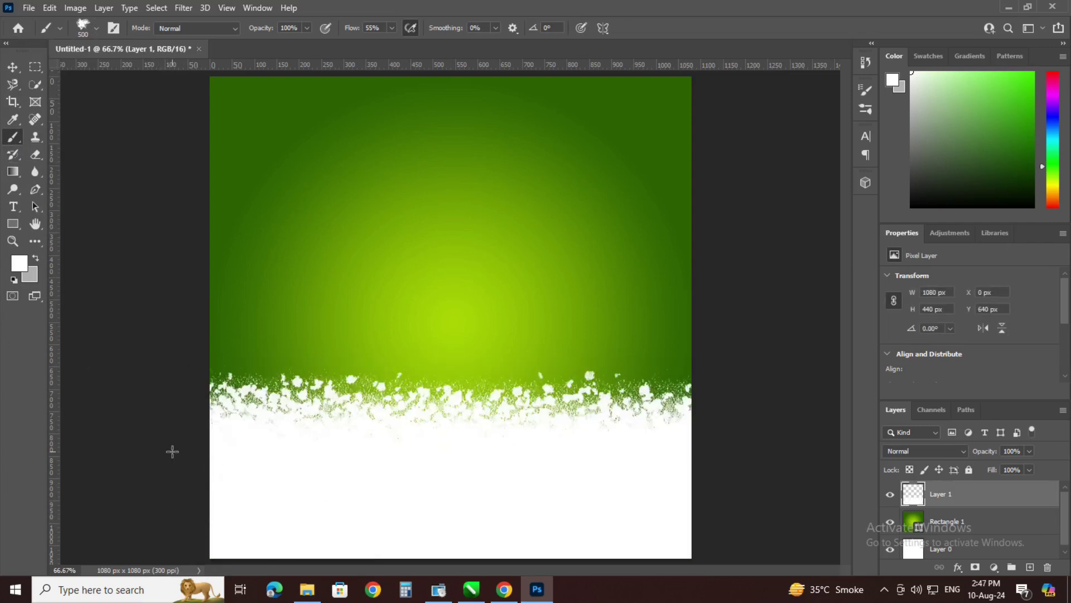
left_click_drag(172, 451, 708, 466)
Step: Enlarge the white splatter layer to about 1326 × 540 px and raise it so it covers the lower part of the canvas
left_click(12, 67)
left_click_drag(451, 362, 453, 318)
left_click(782, 193)
left_click(777, 181)
left_click_drag(405, 426, 405, 433)
Step: Open the crescent-and-star flag image and bring it into the poster document as a new layer
key("ctrl+o")
double_click(299, 240)
left_click(477, 355)
left_click(517, 255)
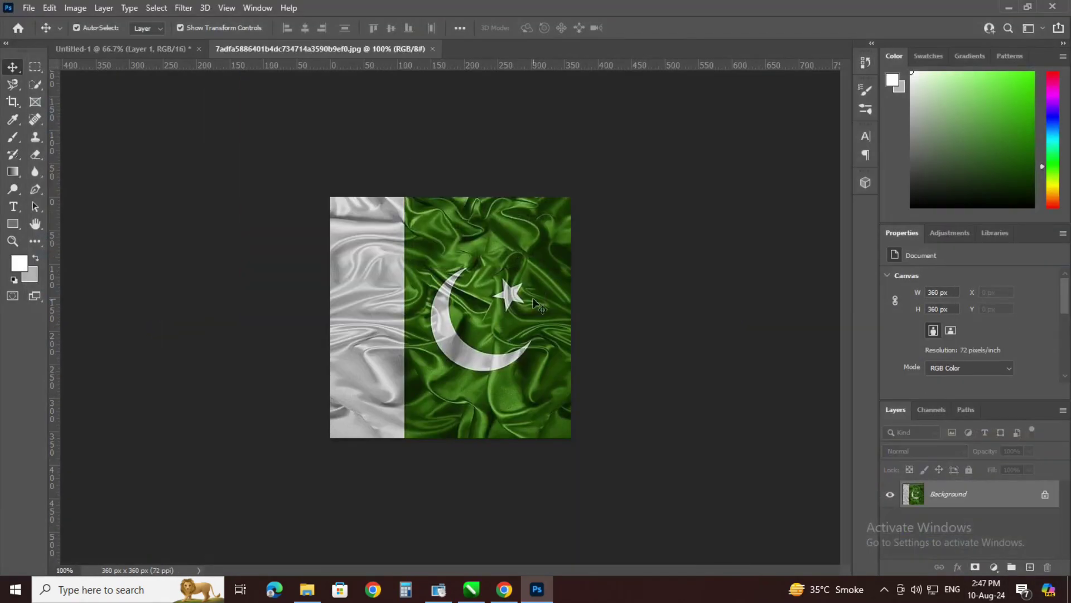
left_click_drag(510, 346, 490, 335)
left_click_drag(489, 335, 498, 200)
Step: Scale the flag up to span the full poster width and position it over the upper part of the canvas
left_click_drag(539, 263, 738, 404)
left_click_drag(453, 261, 445, 212)
left_click_drag(546, 247, 554, 265)
key("Return")
left_click(748, 464)
left_click_drag(535, 312, 530, 310)
Step: Add a layer mask to the flag layer, try a brush stroke along its lower edge and undo it
left_click(975, 567)
left_click(13, 137)
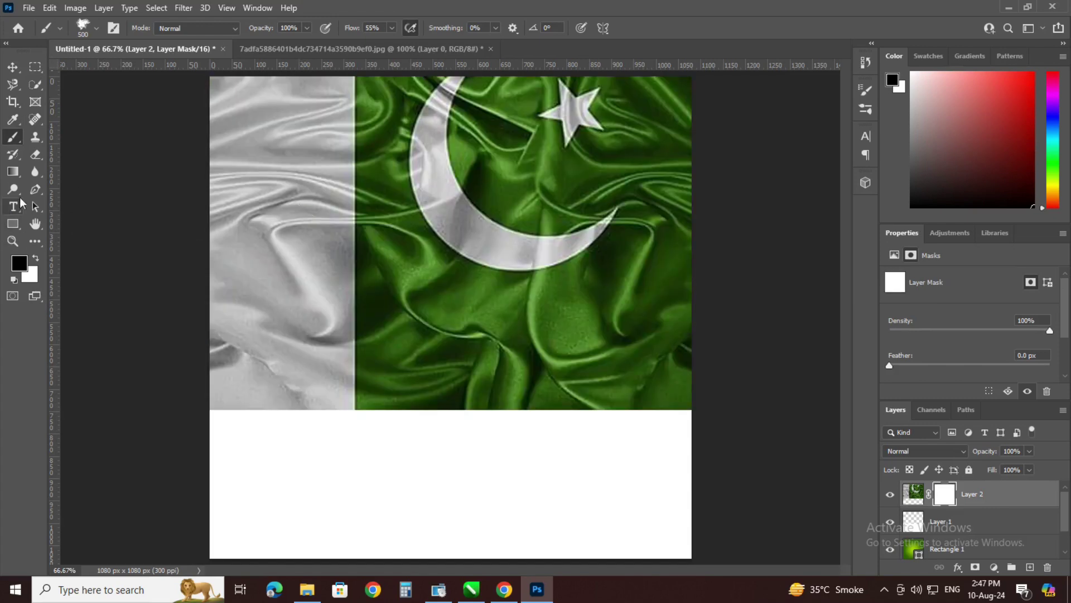
left_click(96, 27)
scroll(115, 205, "up", 8)
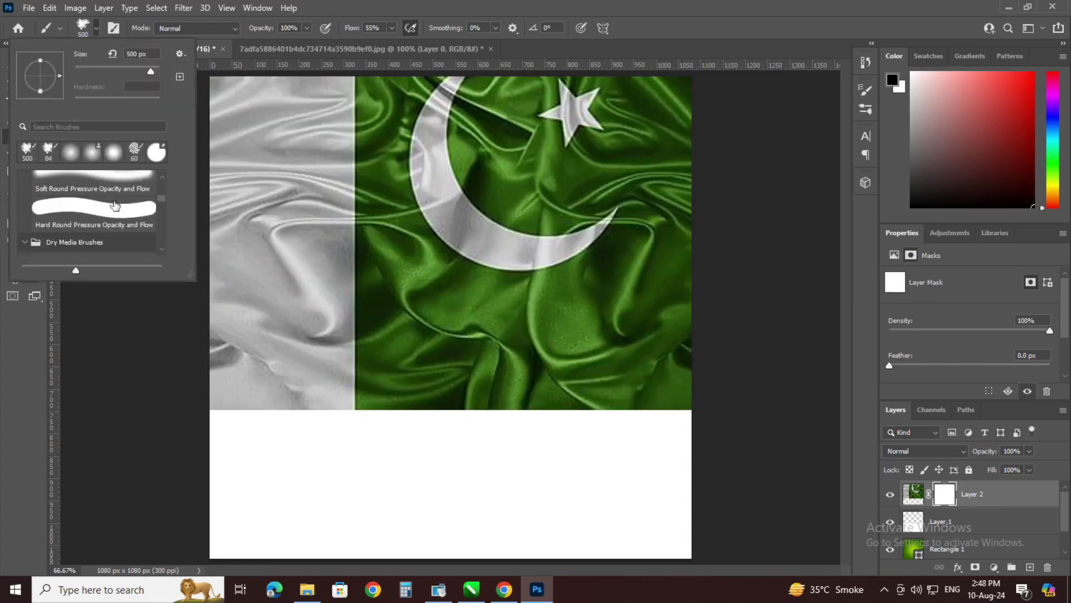
left_click(83, 246)
left_click_drag(166, 438, 806, 380)
key("ctrl+z")
Step: Fade the flag's lower part on its mask with a 500 px soft round black brush, then delete the flag layer
left_click(96, 28)
left_click(101, 196)
mouse_move(187, 445)
left_mouse_down()
mouse_move(933, 439)
mouse_move(726, 318)
left_mouse_up()
left_click_drag(192, 323, 760, 291)
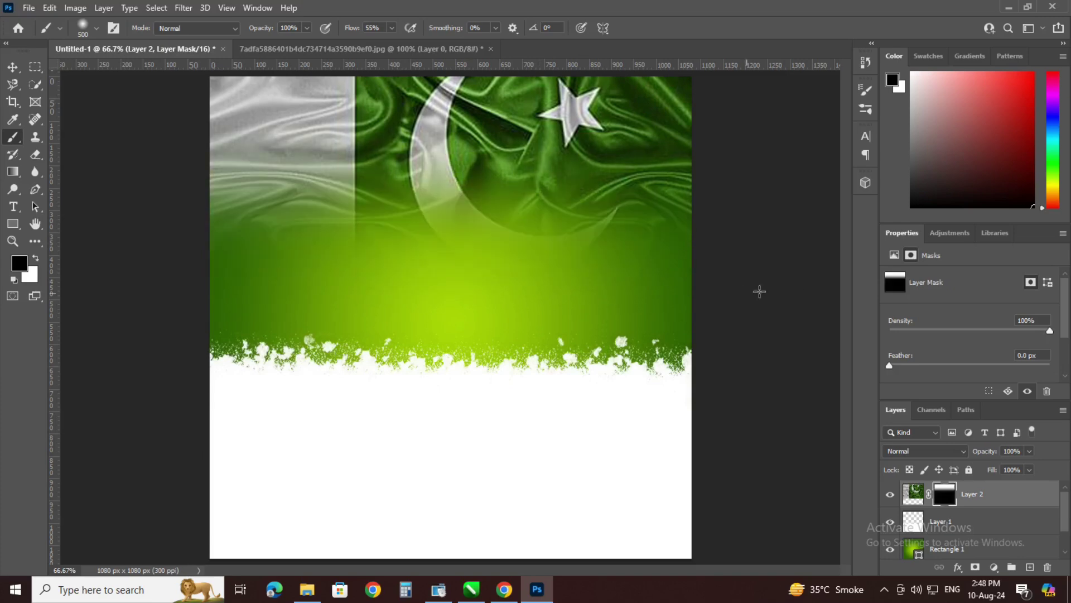
key("v")
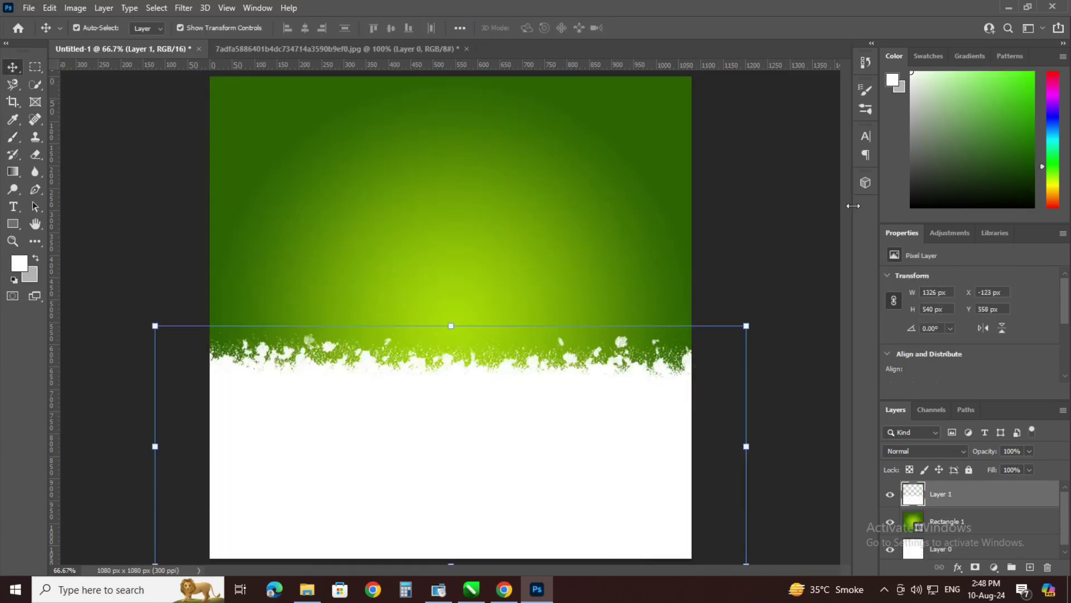
Step: Find and open the tower image pngwing.com (40).png from the download folder
key("ctrl+o")
scroll(551, 416, "down", 20)
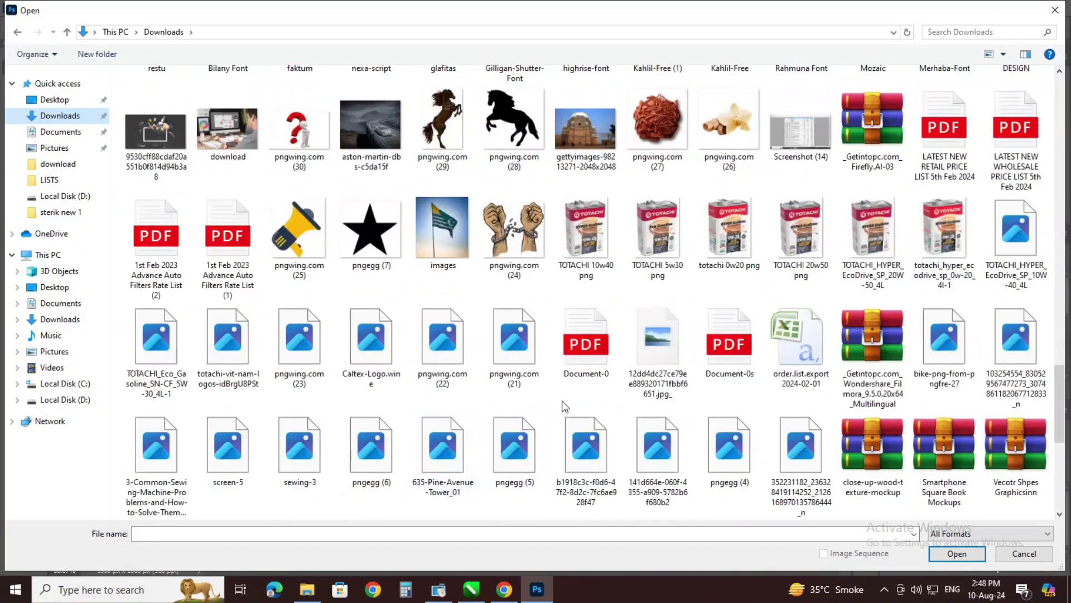
scroll(491, 404, "up", 10)
scroll(545, 428, "down", 5)
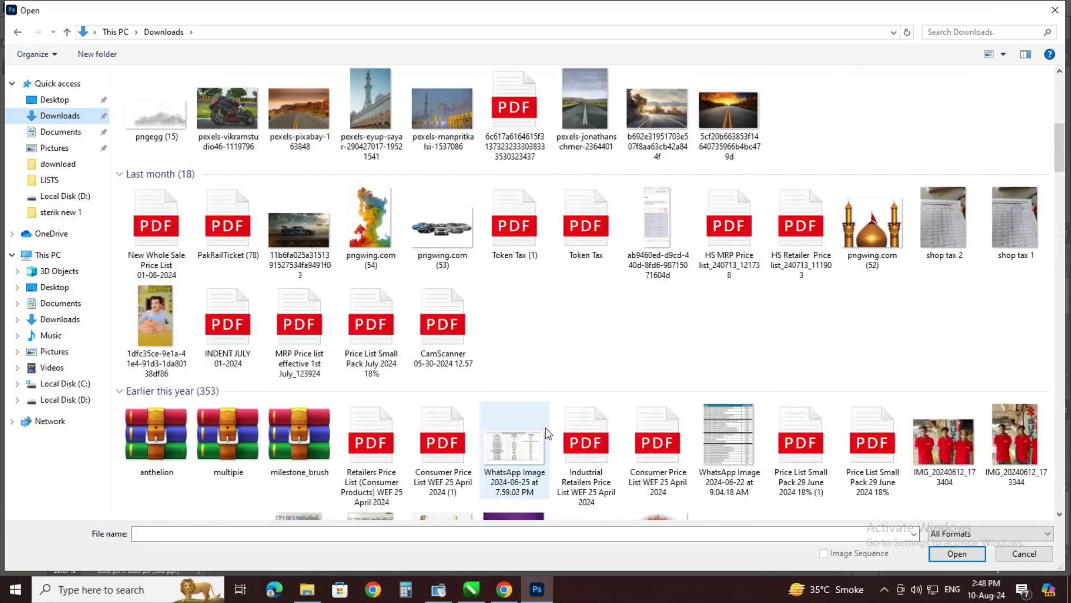
scroll(245, 385, "up", 5)
scroll(246, 385, "down", 15)
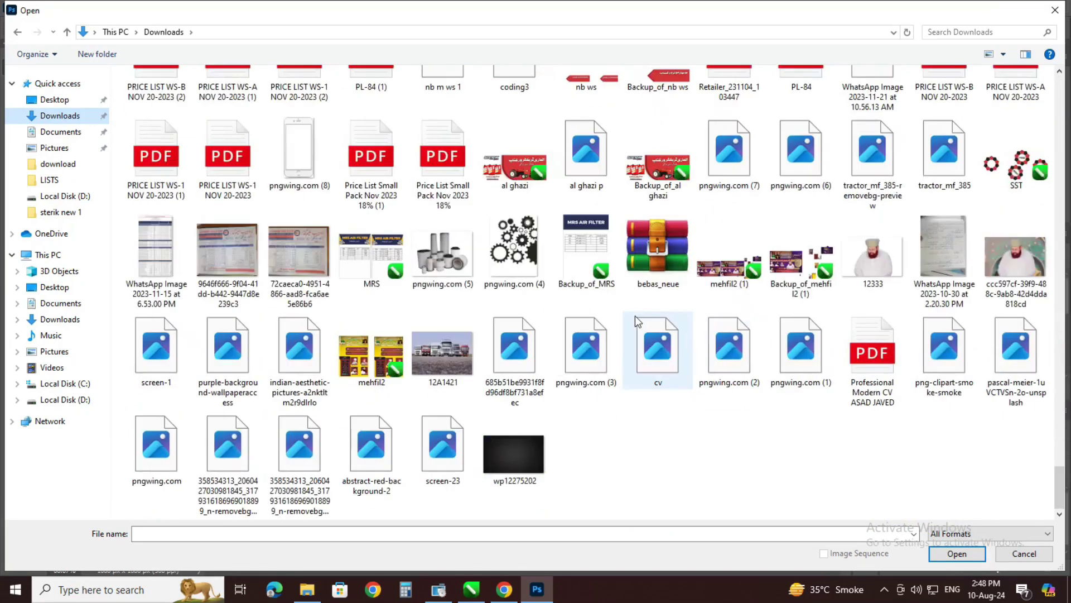
left_click(58, 163)
scroll(788, 435, "down", 15)
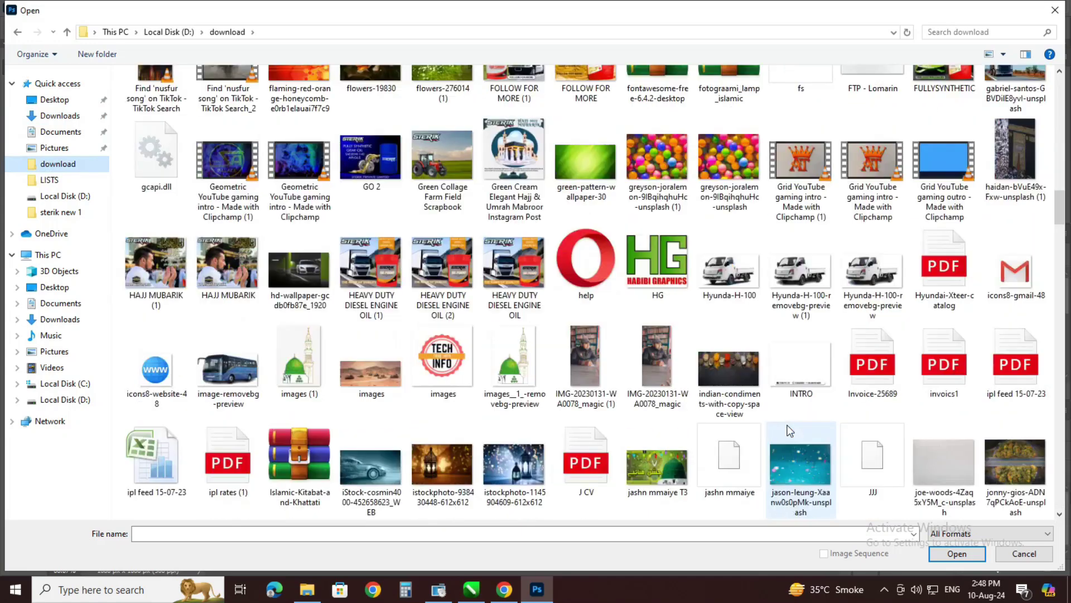
scroll(787, 424, "down", 5)
double_click(308, 205)
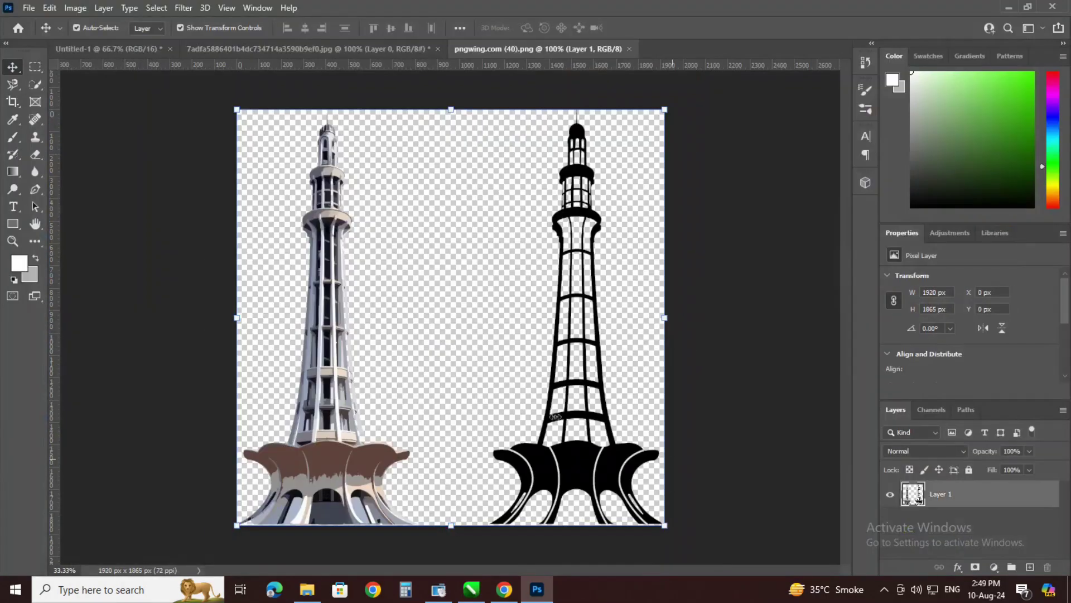
Step: Select the colored tower with a rectangular marquee and move it into the poster document as a new layer
key("ctrl+z")
left_click(35, 67)
left_click_drag(187, 92, 435, 536)
left_click_drag(360, 477, 344, 463)
key("ctrl+z")
key("v")
left_click_drag(330, 274, 453, 191)
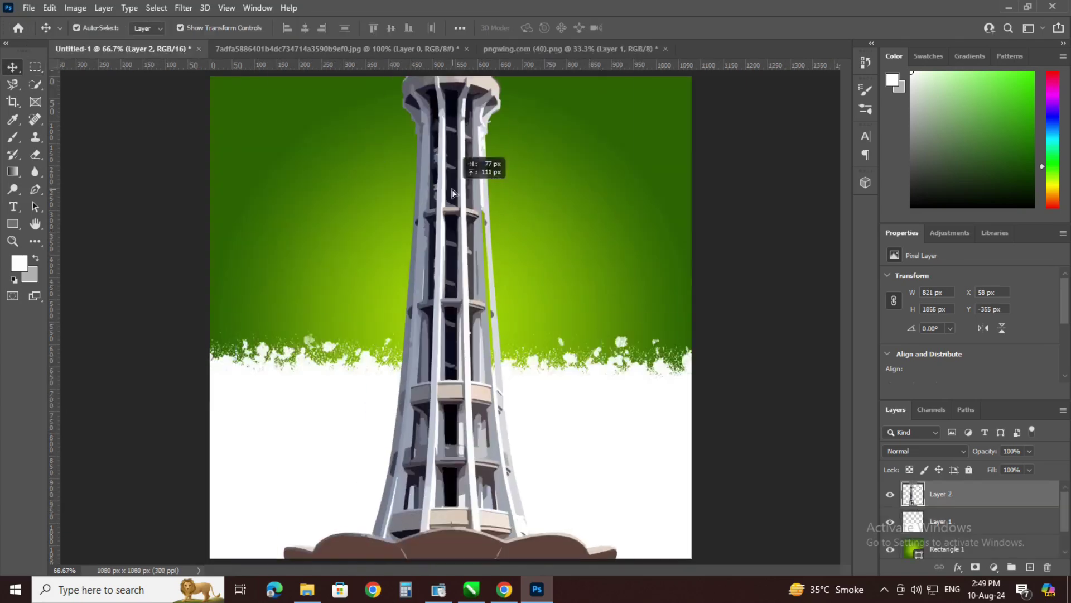
Step: Scale the tower down to about 319 × 720 px and center it with its base over the white splatter edge
scroll(551, 498, "down", 5)
left_click_drag(514, 447, 455, 304)
key("Return")
left_click(809, 384)
scroll(418, 302, "up", 10)
scroll(456, 333, "down", 1)
Step: Add a layer mask to the tower and paint it black with the 500 px soft brush to fade the base into white
left_click(455, 334)
left_click(975, 566)
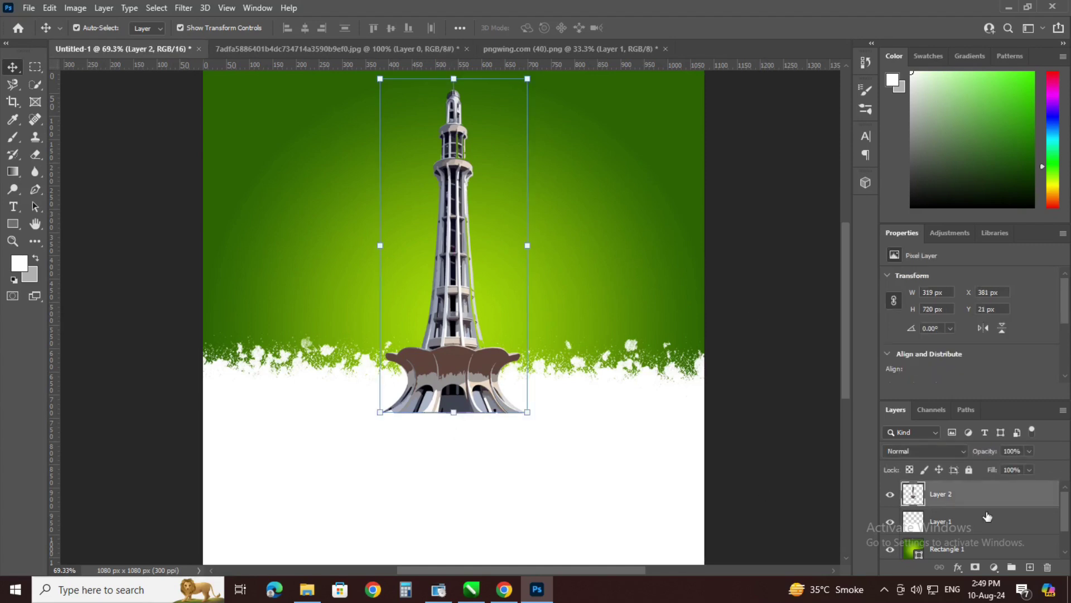
key("d")
left_click(13, 137)
mouse_move(346, 491)
left_mouse_down()
mouse_move(469, 533)
mouse_move(1002, 494)
left_mouse_up()
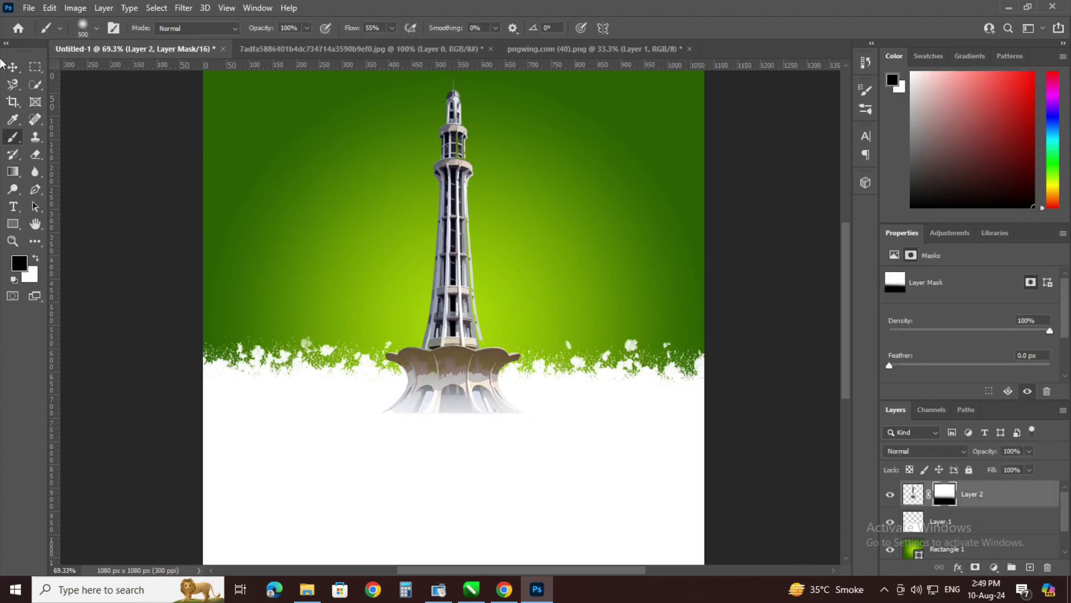
left_click(12, 67)
left_click(197, 157)
Step: Save the poster as a Photoshop file named INDEP in the download folder
scroll(528, 380, "up", 3)
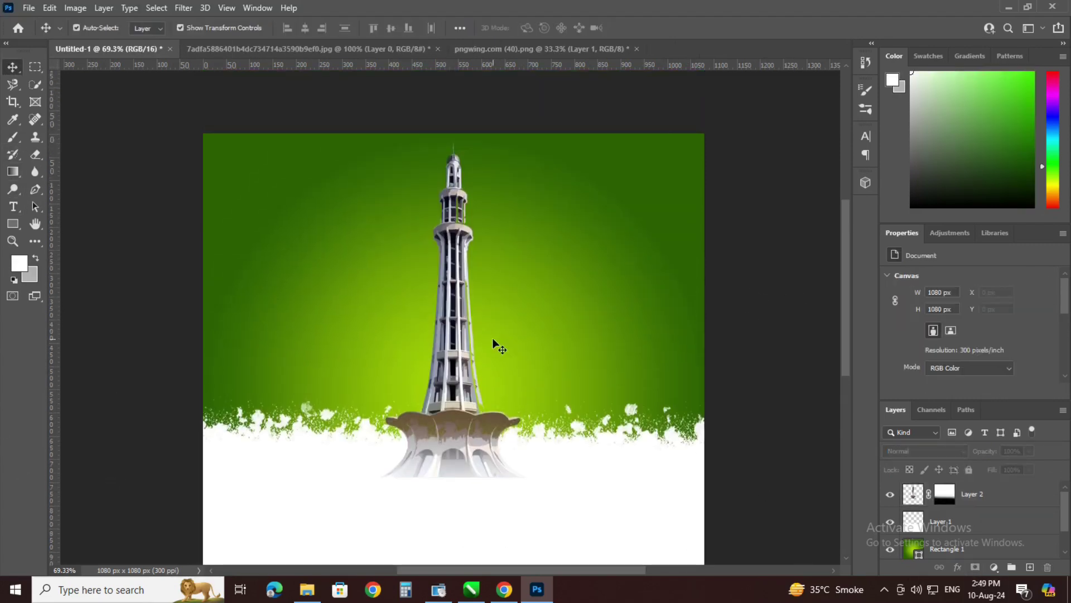
key("ctrl+s")
type("iNDE")
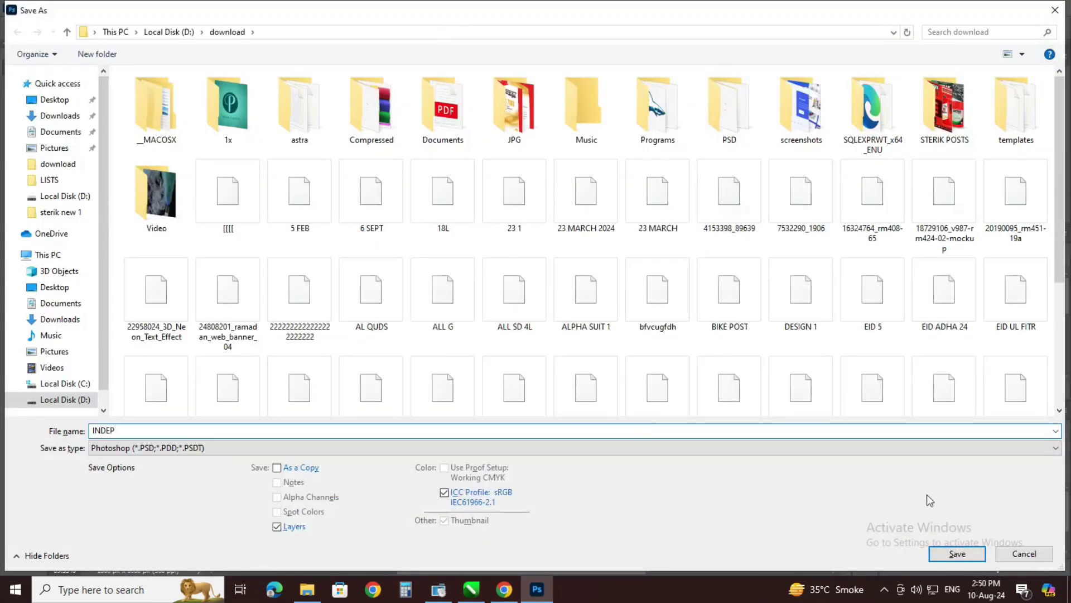
key("Return")
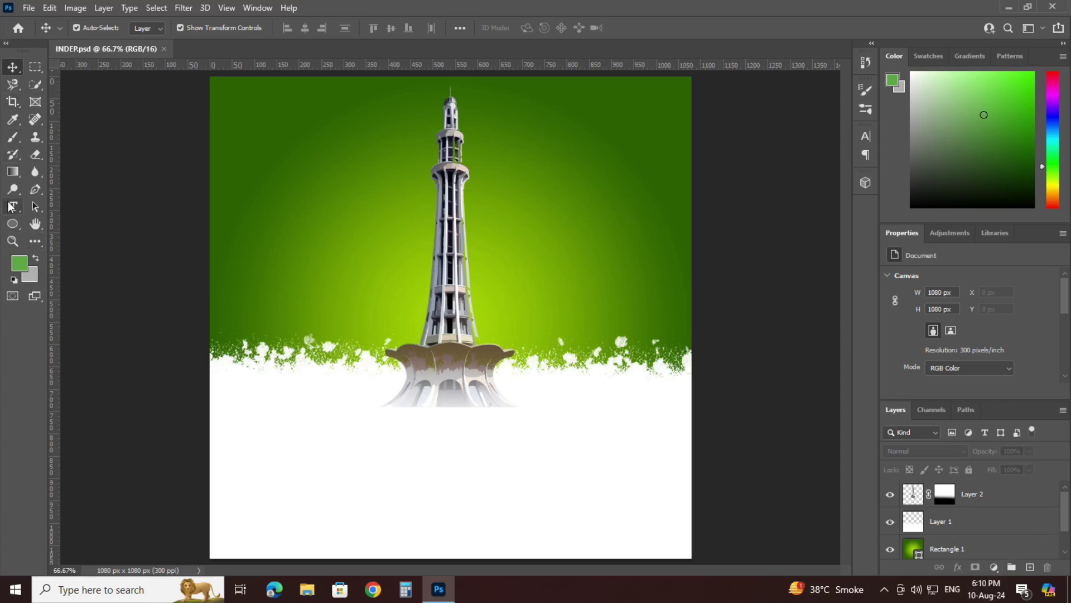
Step: Add the text HAPPY in Montserrat Extra Bold, 12 pt, below the tower's base
left_click(422, 434)
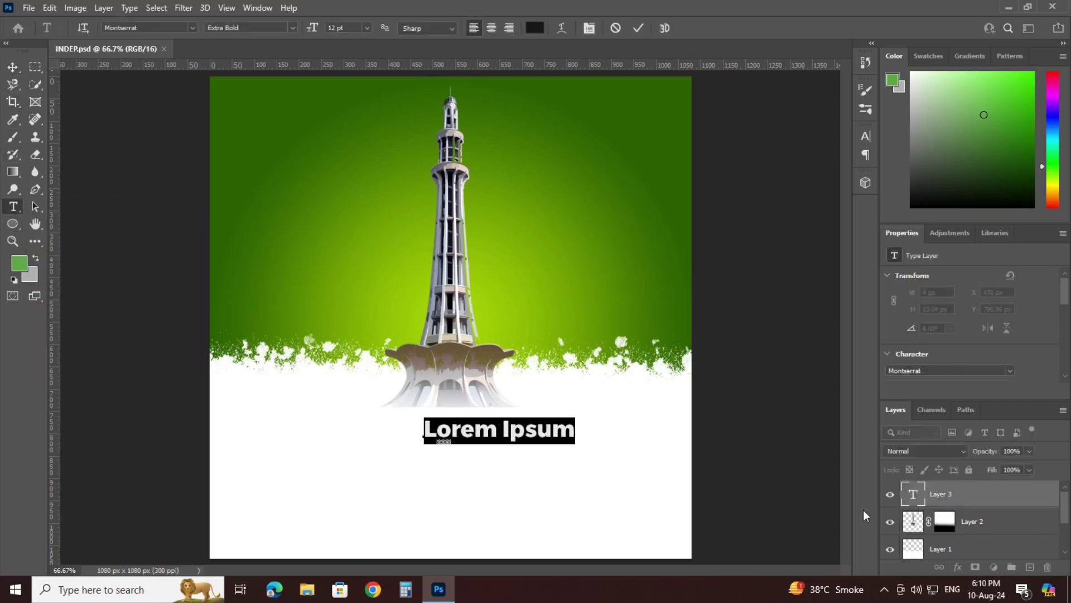
type("HAPPY")
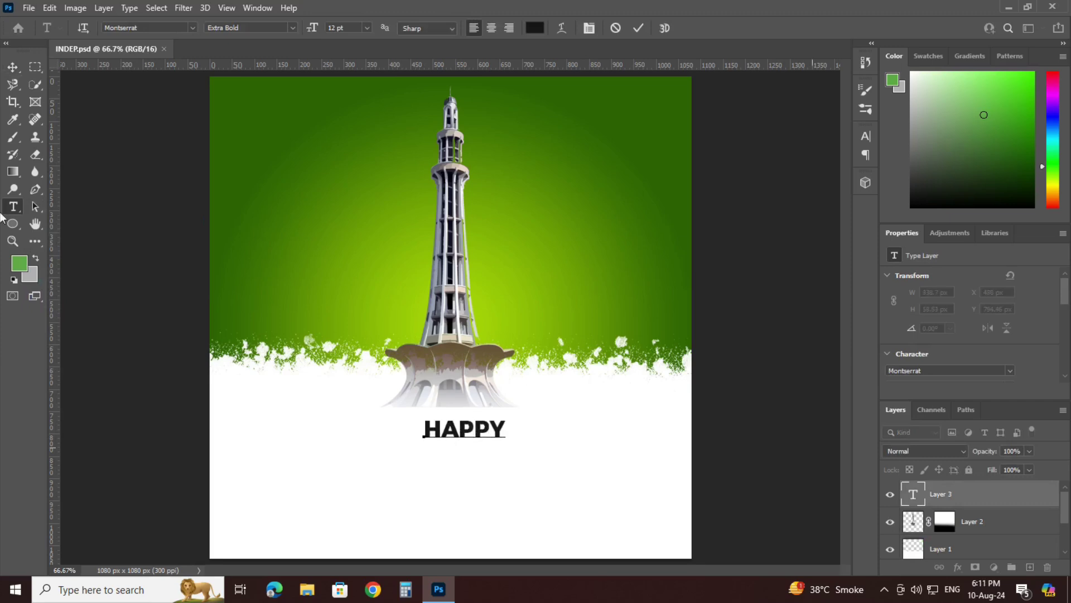
left_click(11, 67)
Step: Duplicate the HAPPY text directly below itself and change the copy to INDEPENDENCE
mouse_move(482, 437)
left_mouse_down()
mouse_move(470, 437)
mouse_move(470, 451)
left_mouse_up()
double_click(913, 494)
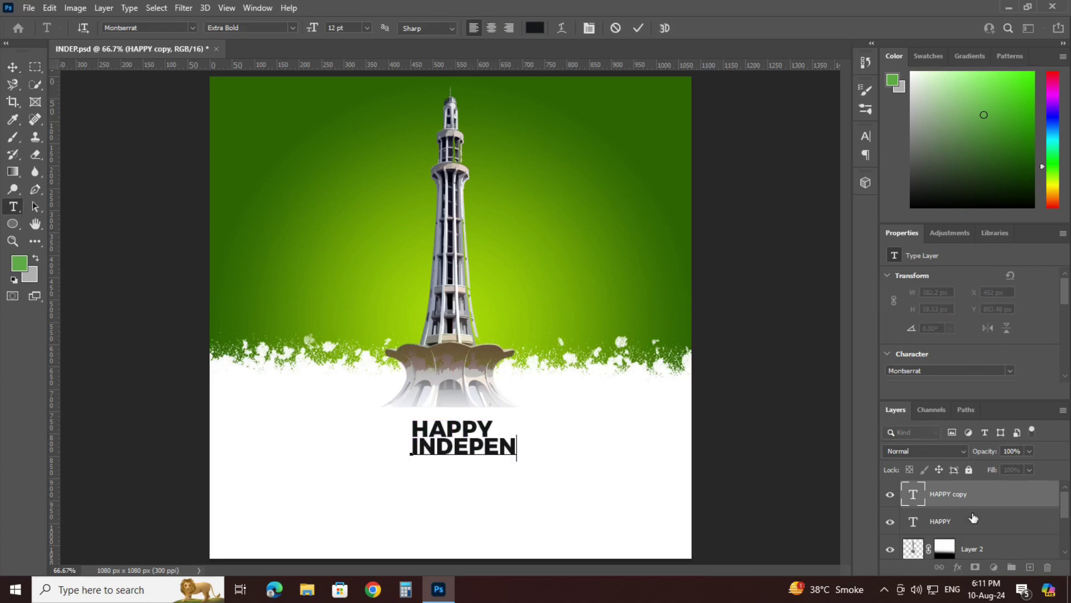
left_click(11, 68)
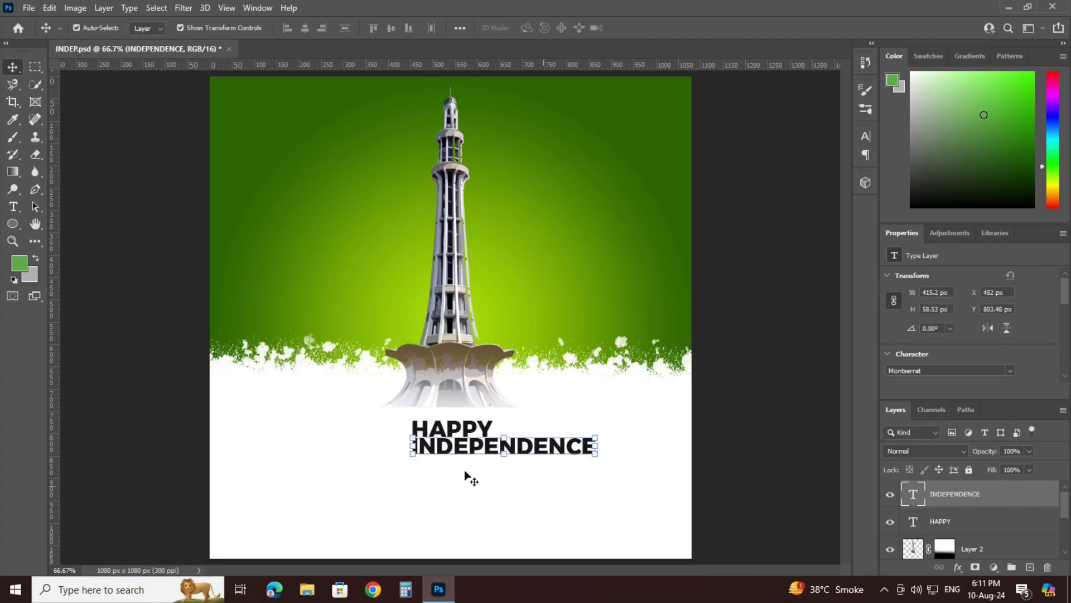
Step: Duplicate the INDEPENDENCE text directly below itself and change the copy to DAY
left_click_drag(450, 448, 451, 466)
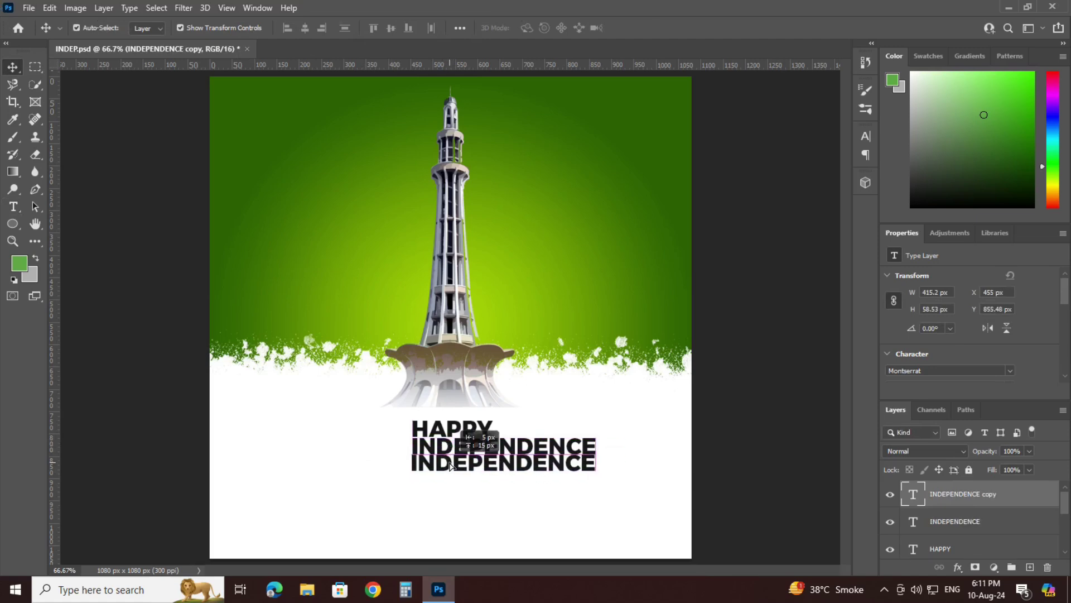
double_click(450, 466)
type("DAY")
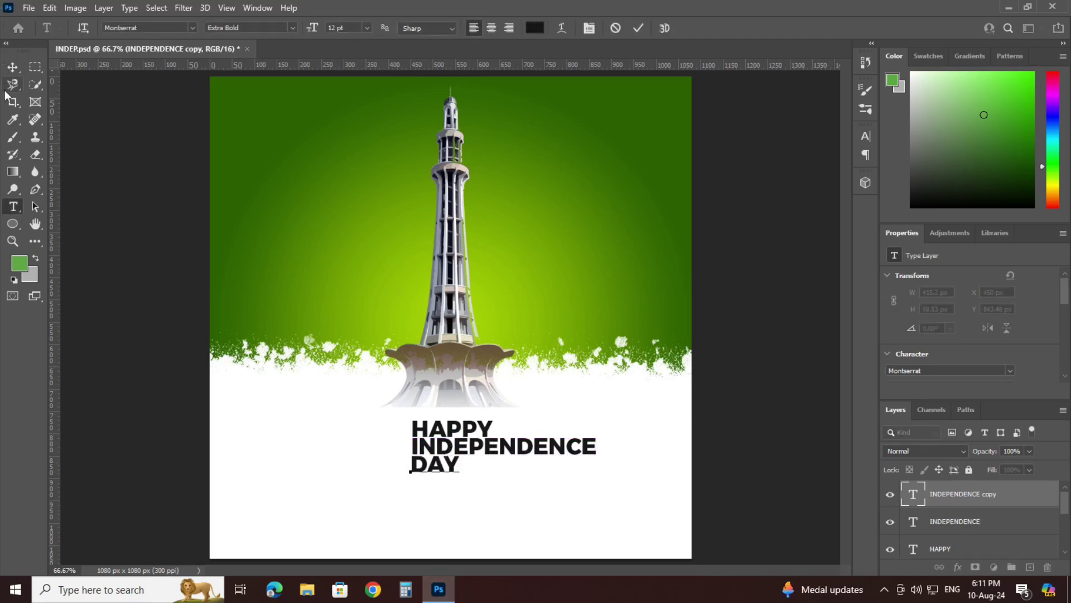
left_click(11, 67)
Step: Reposition the INDEPENDENCE and DAY lines so they sit centered beneath HAPPY
left_click_drag(493, 447, 448, 446)
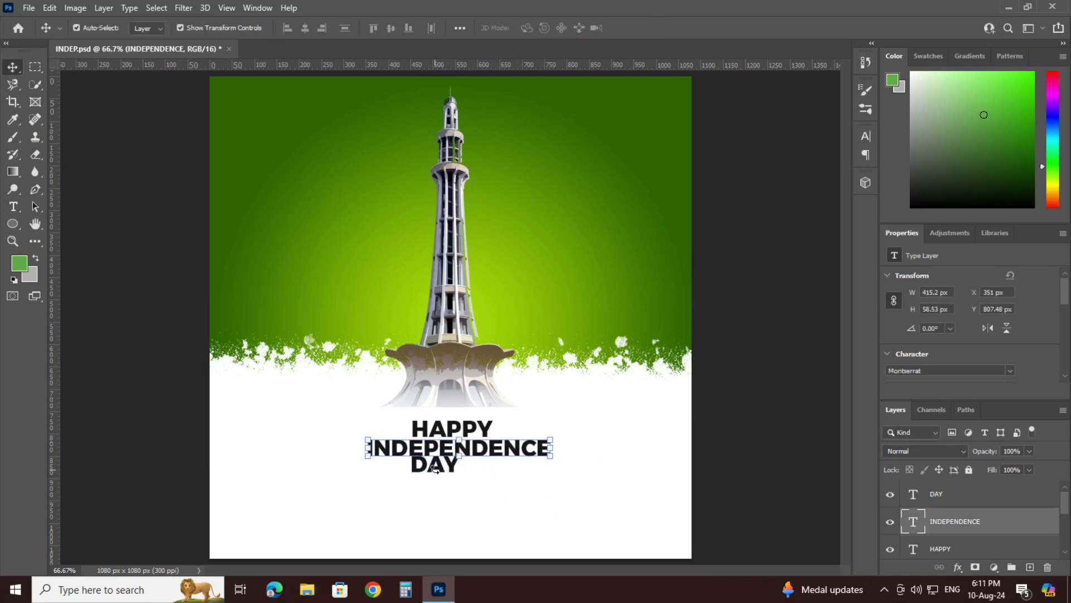
left_click(569, 481)
left_click_drag(441, 471, 457, 476)
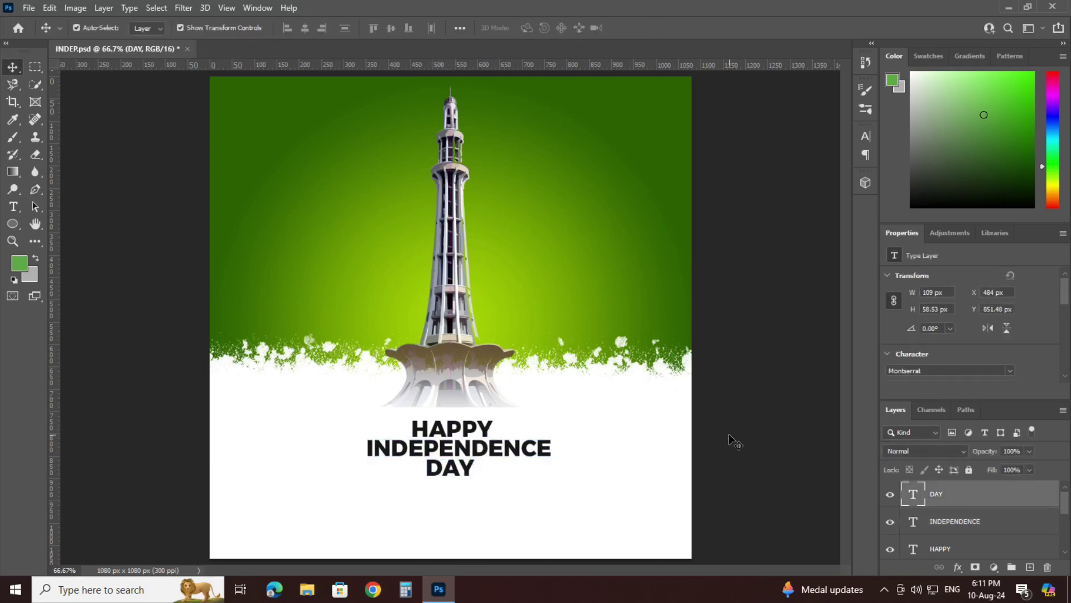
Step: Set the HAPPY text color to dark green (0a2700)
left_click(458, 424)
left_click(458, 424)
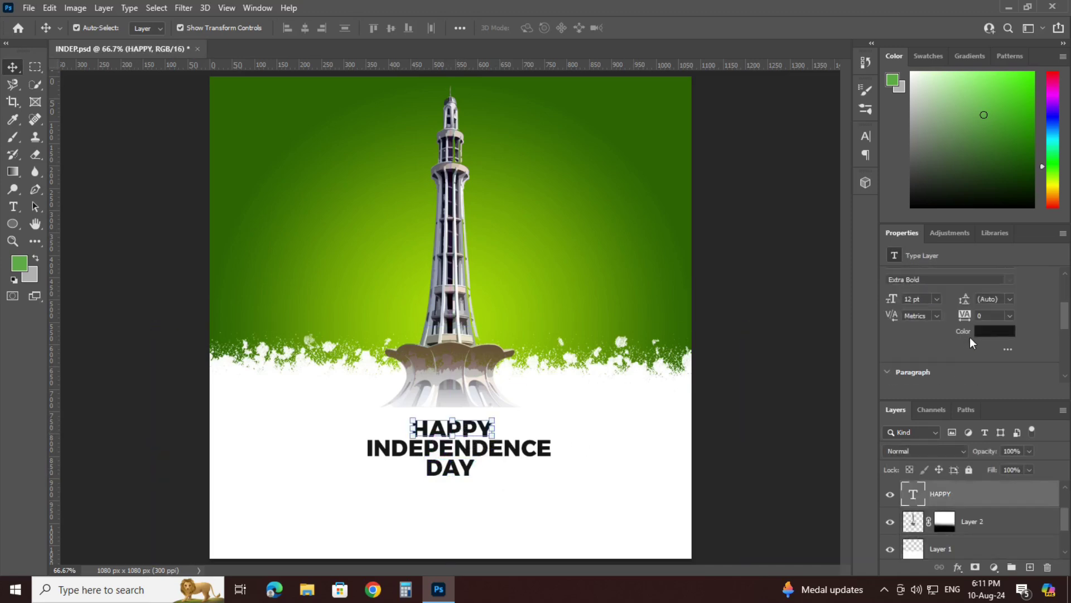
left_click(970, 332)
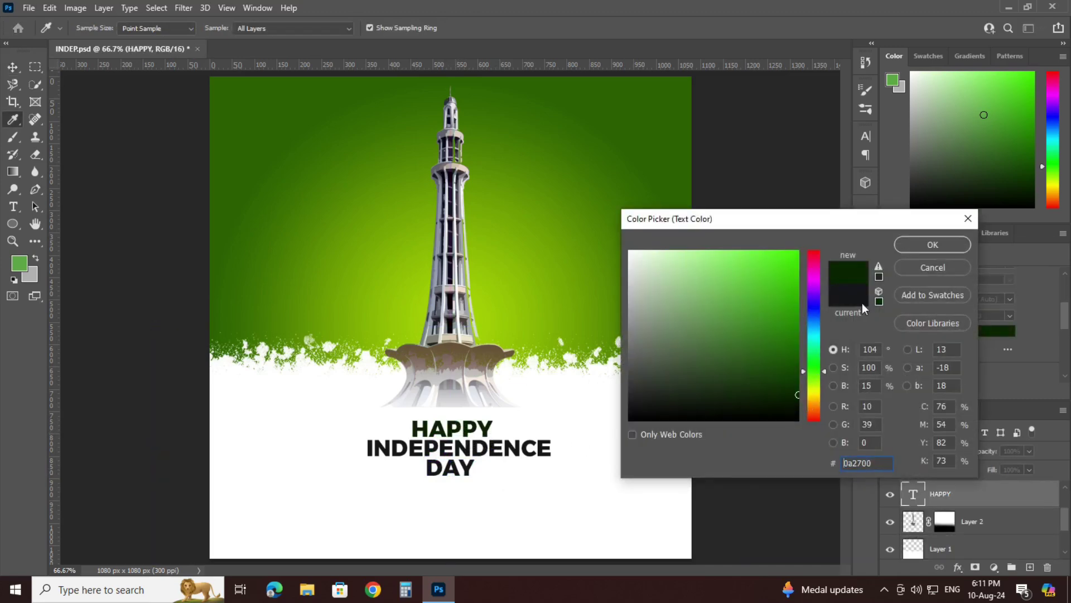
left_click(932, 244)
left_click(440, 449)
left_click(792, 419)
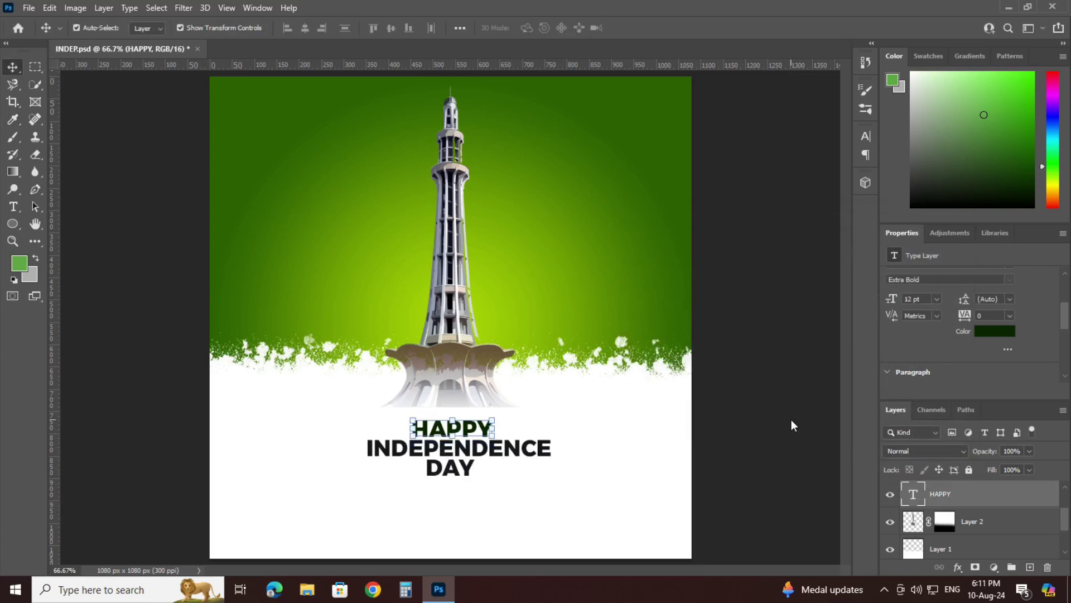
Step: Recolor the DAY text with the dark green sampled from HAPPY
left_click(453, 474)
scroll(997, 338, "down", 2)
scroll(996, 338, "up", 1)
left_click(996, 310)
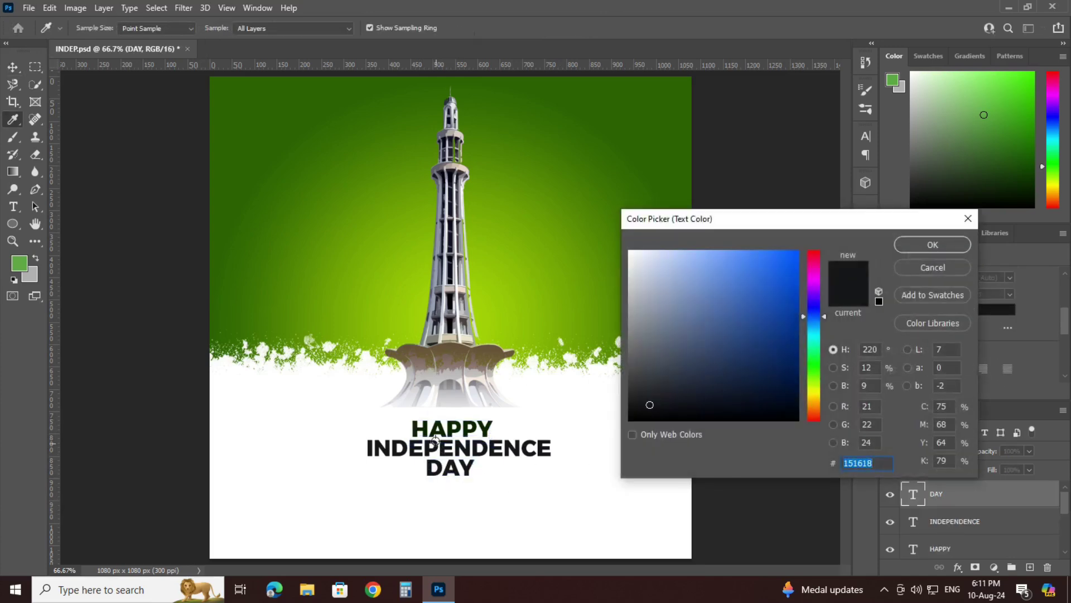
left_click(425, 425)
left_click(943, 244)
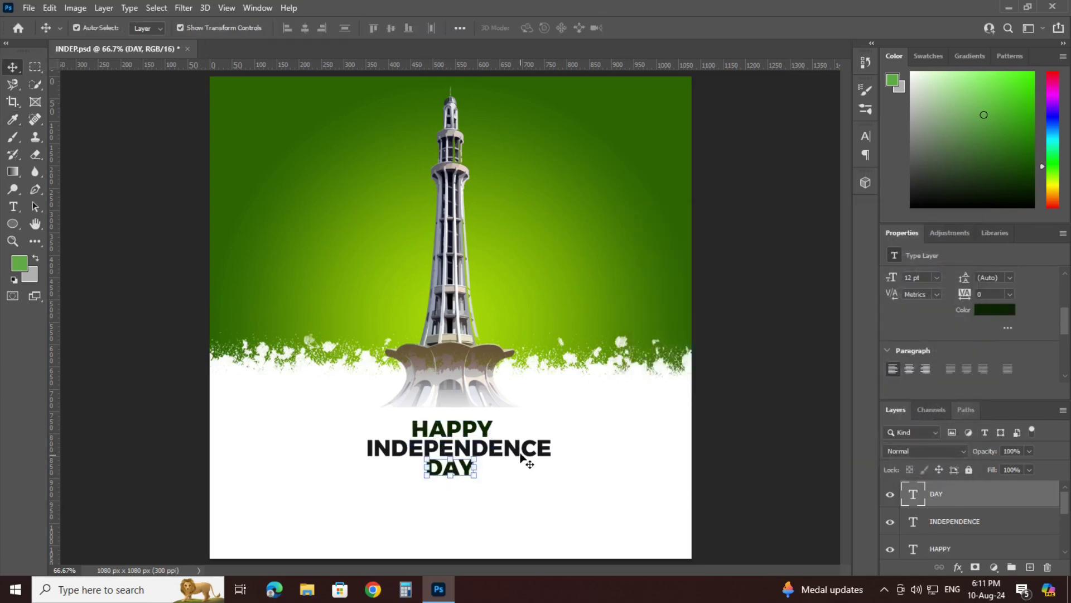
Step: Recolor the INDEPENDENCE text with the dark green sampled from DAY and deselect the layer
key("alt+bracketleft")
left_click(997, 310)
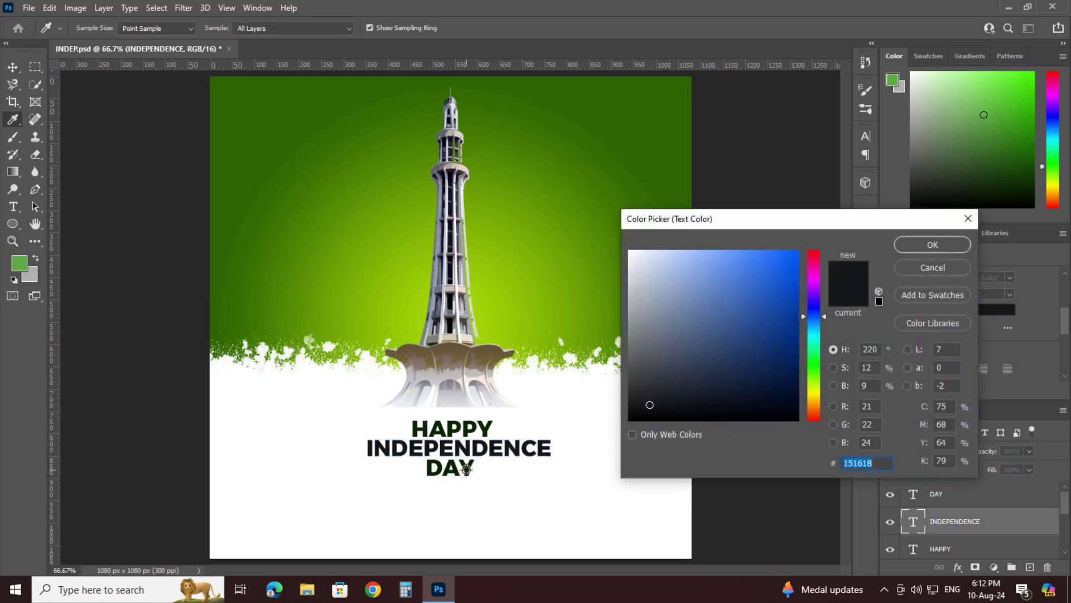
left_click(466, 469)
left_click(899, 250)
key("v")
left_click(725, 339)
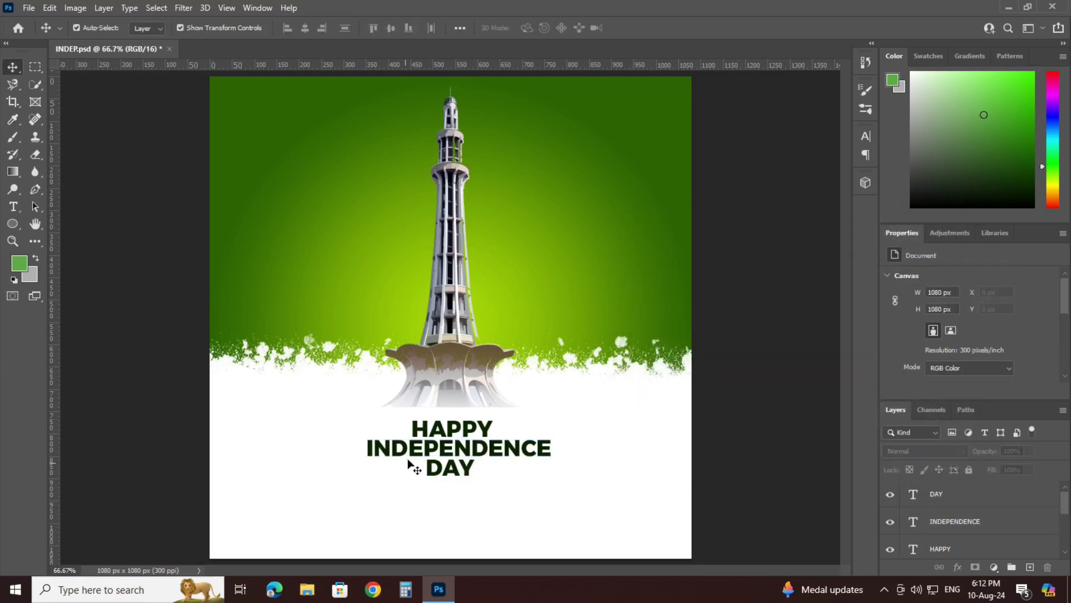
Step: Stagger the heading with HAPPY above the start of an enlarged INDEPENDENCE and DAY beneath its end
left_click(454, 465)
left_click_drag(465, 430, 522, 247)
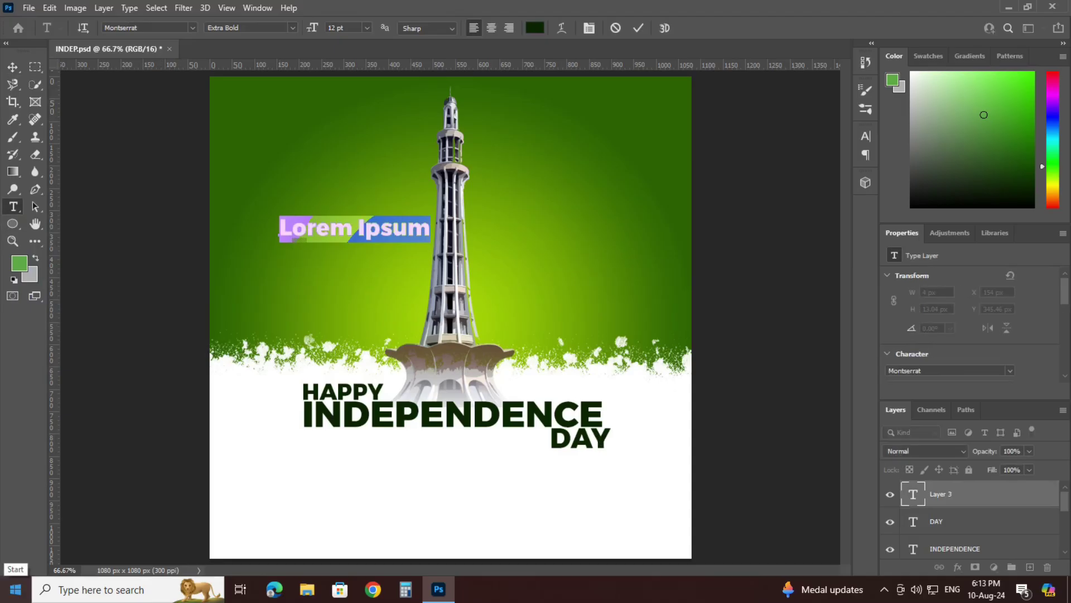
Step: Add the text 77 in Montserrat Extra Bold, enlarge it to about 393 px wide and center it over the tower
type("77")
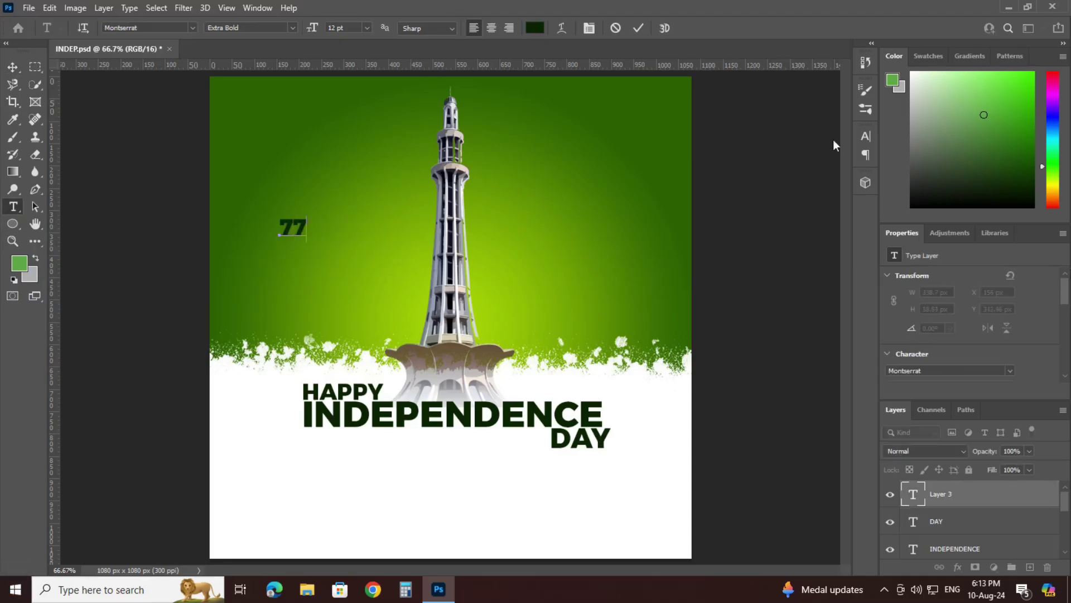
left_click(16, 67)
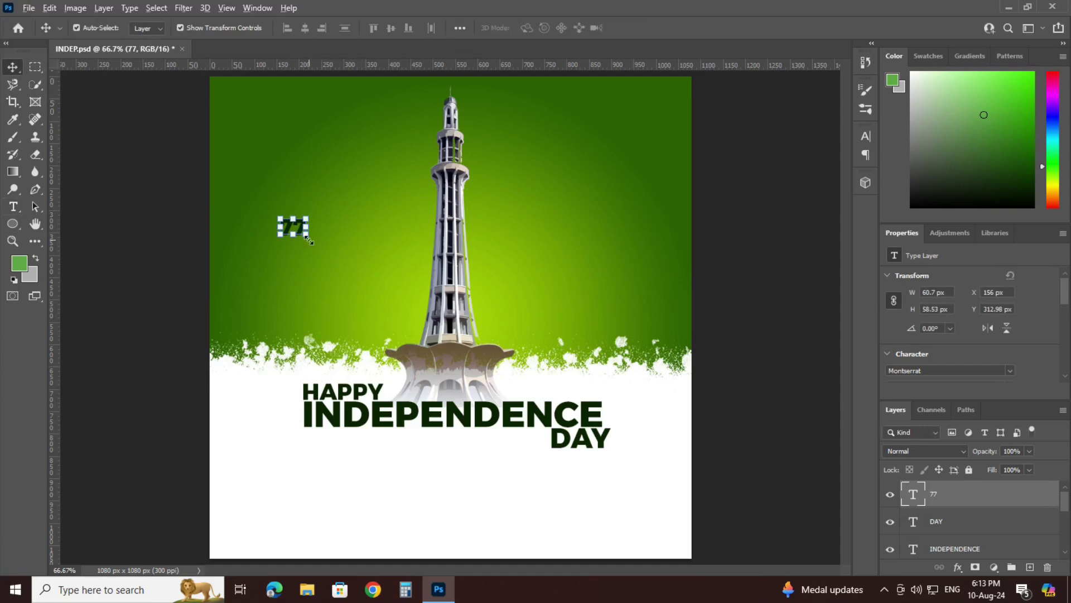
left_click_drag(309, 240, 380, 310)
left_click_drag(337, 241, 573, 322)
left_click_drag(539, 393, 536, 490)
key("Return")
left_click_drag(603, 262, 513, 192)
Step: Move the 77 layer down the stack to sit behind the tower, just above Layer 1
scroll(983, 512, "down", 5)
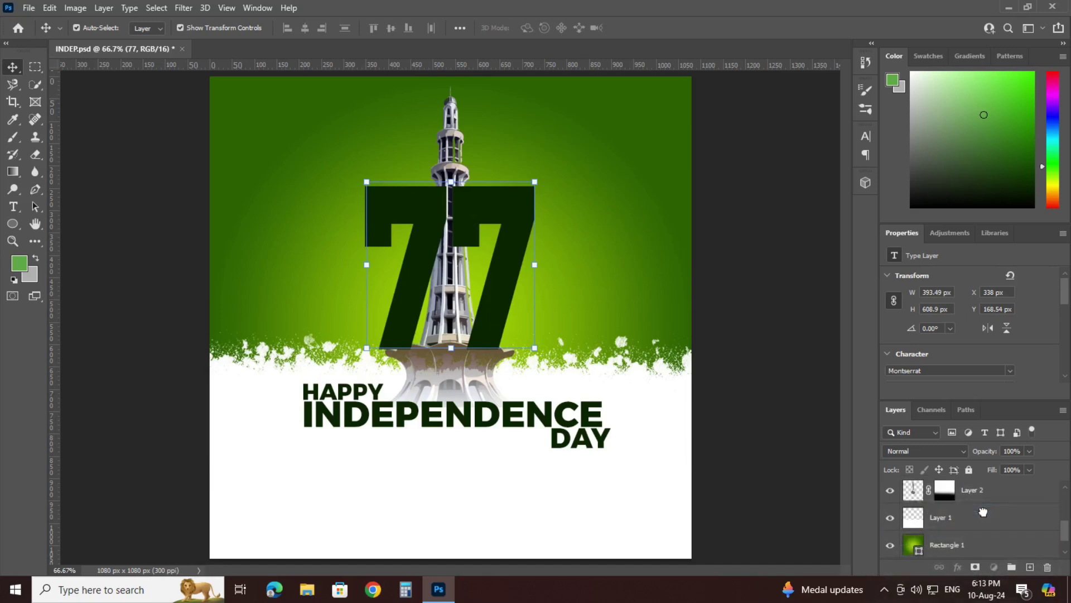
left_click(816, 434)
left_click(505, 254)
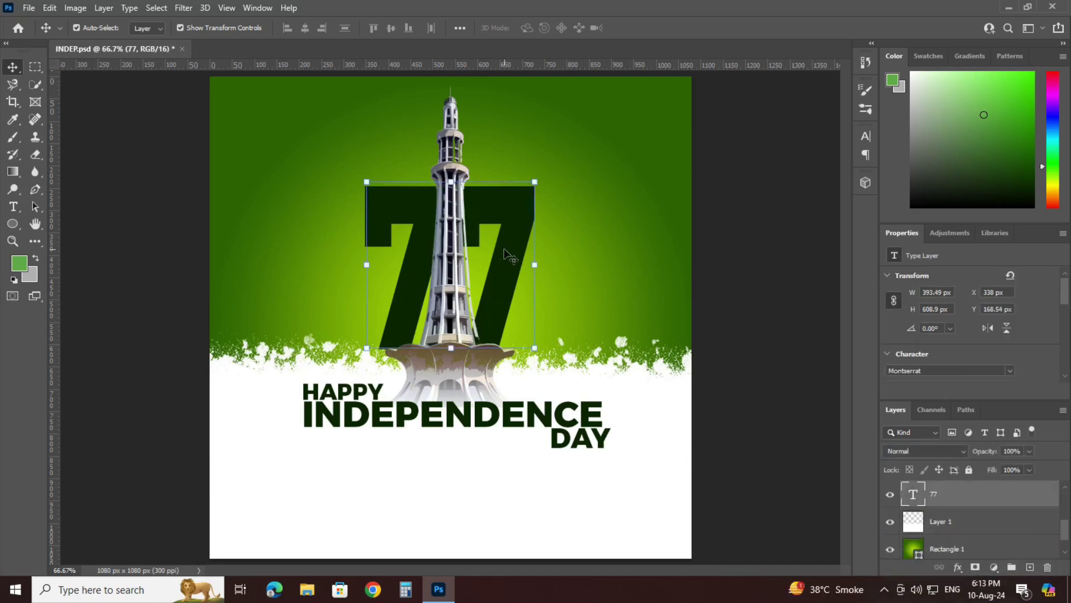
Step: Enlarge the 77 to about 452 px wide and reposition it behind the tower
left_click_drag(538, 177, 573, 141)
key("ctrl+z")
mouse_move(523, 194)
left_mouse_down()
mouse_move(519, 174)
mouse_move(520, 191)
left_mouse_up()
left_click(735, 231)
left_click(735, 230)
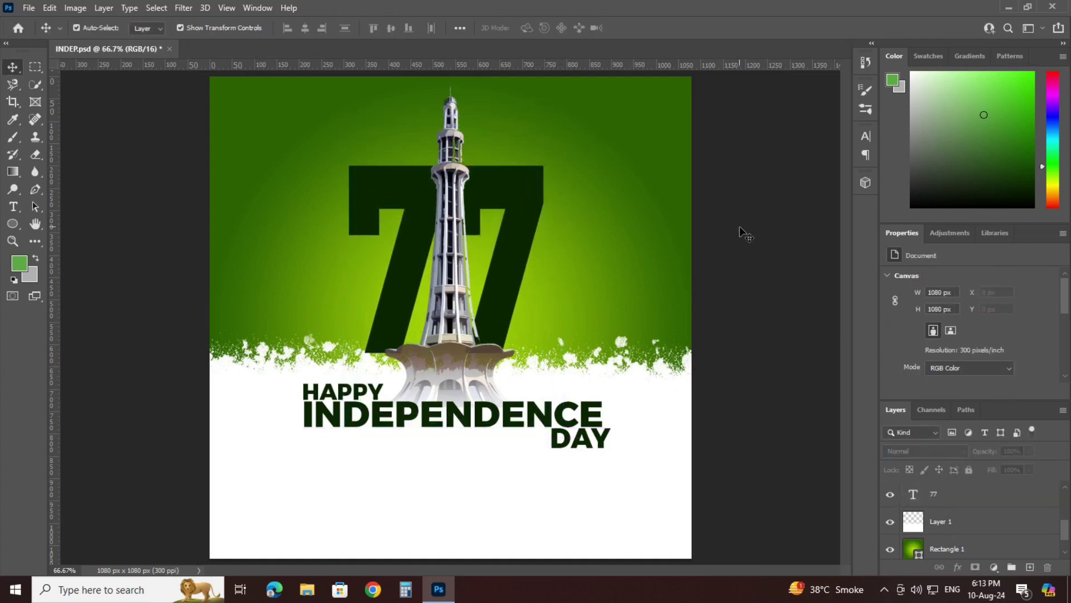
left_click(528, 242)
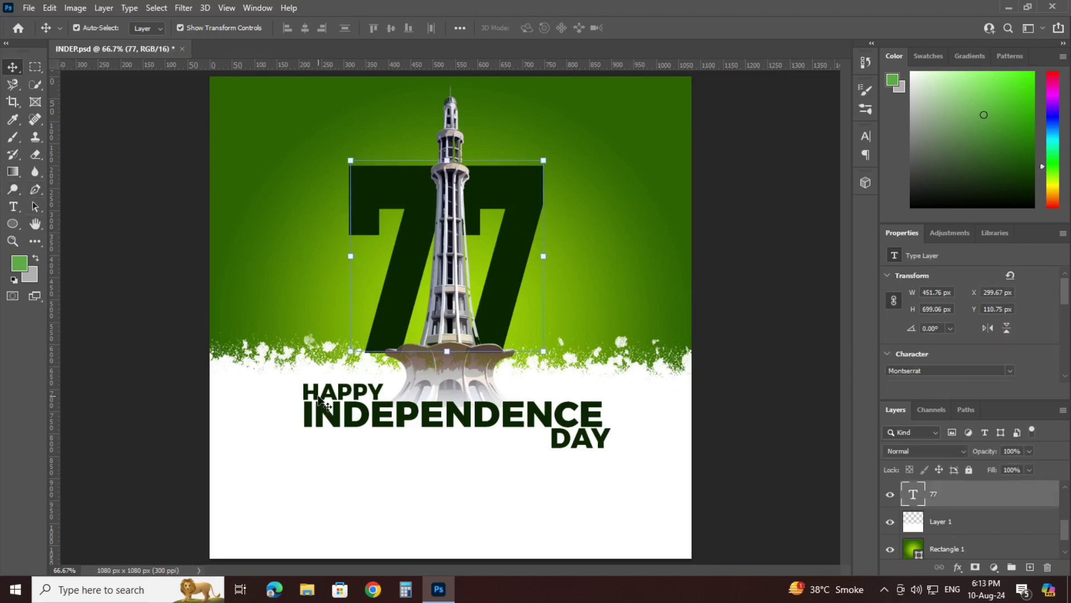
Step: Duplicate the HAPPY text, change it to YEARS and fit it above the second 7 at about 102% scale
left_click(319, 399)
left_click_drag(316, 395, 534, 334)
double_click(913, 494)
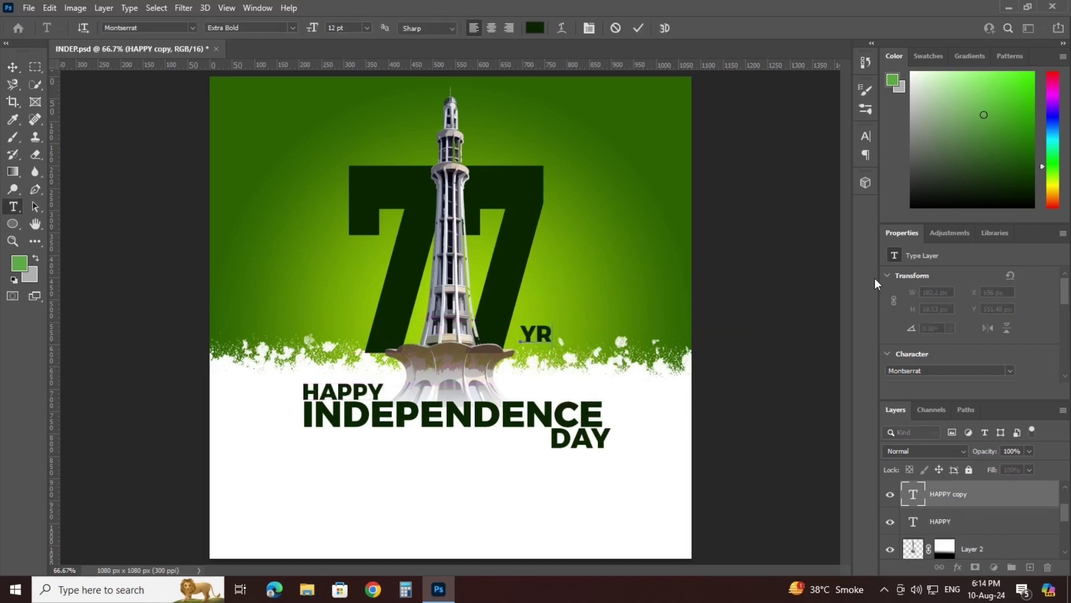
left_click(13, 66)
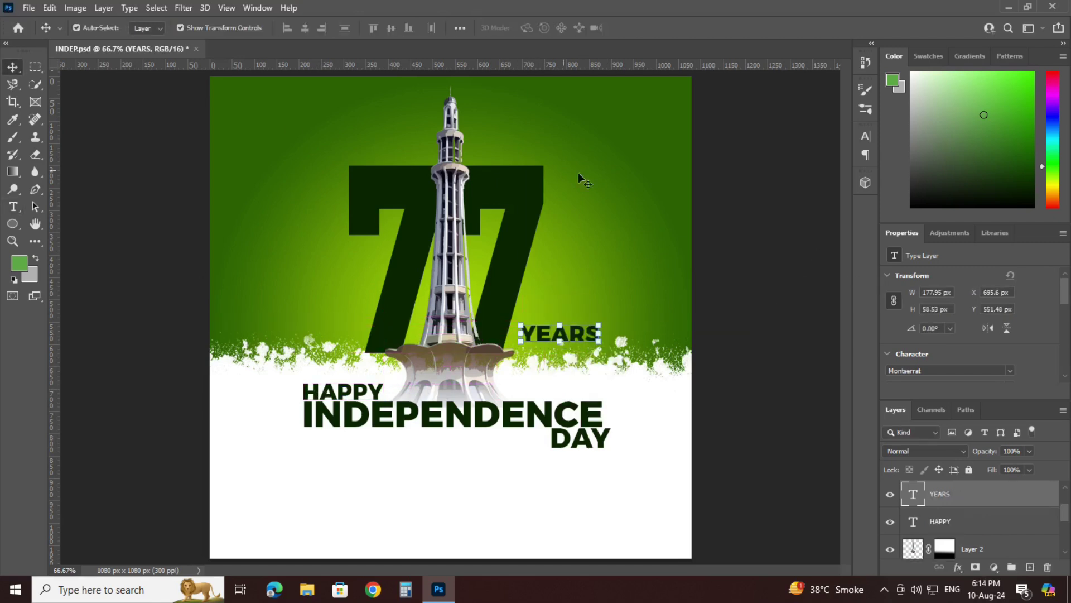
left_click_drag(560, 336, 523, 153)
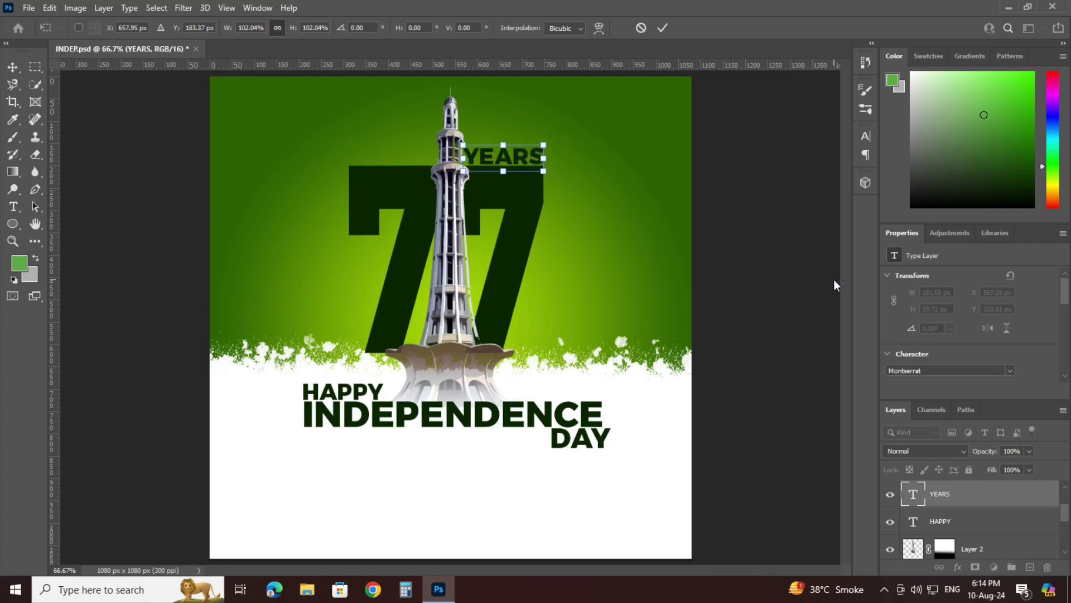
key("Return")
Step: Set the YEARS text color to white (ffffff)
scroll(1012, 303, "down", 2)
left_click(997, 362)
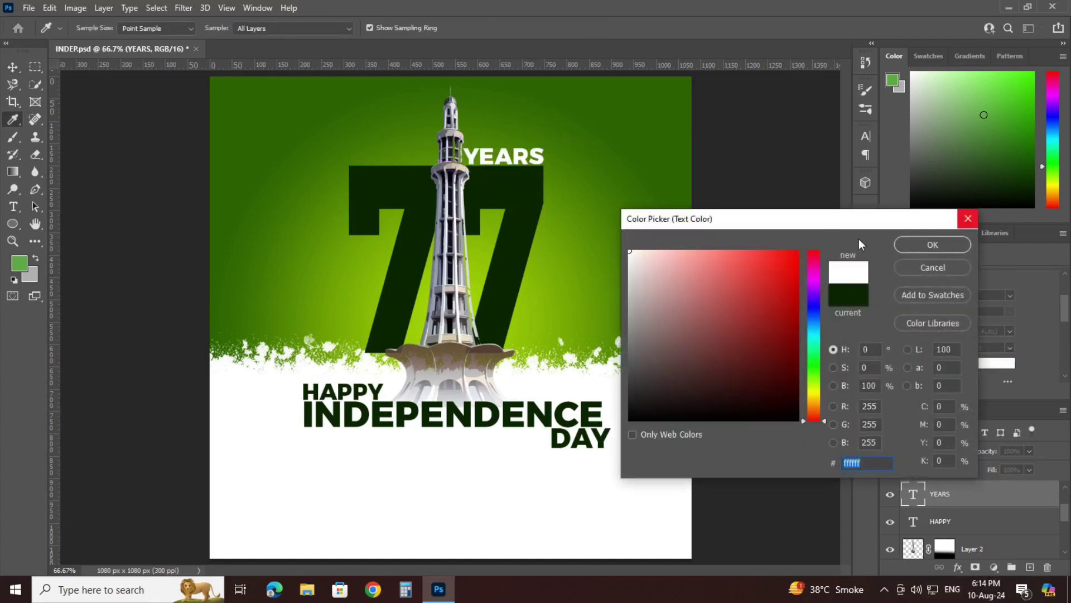
left_click(933, 245)
left_click(501, 160)
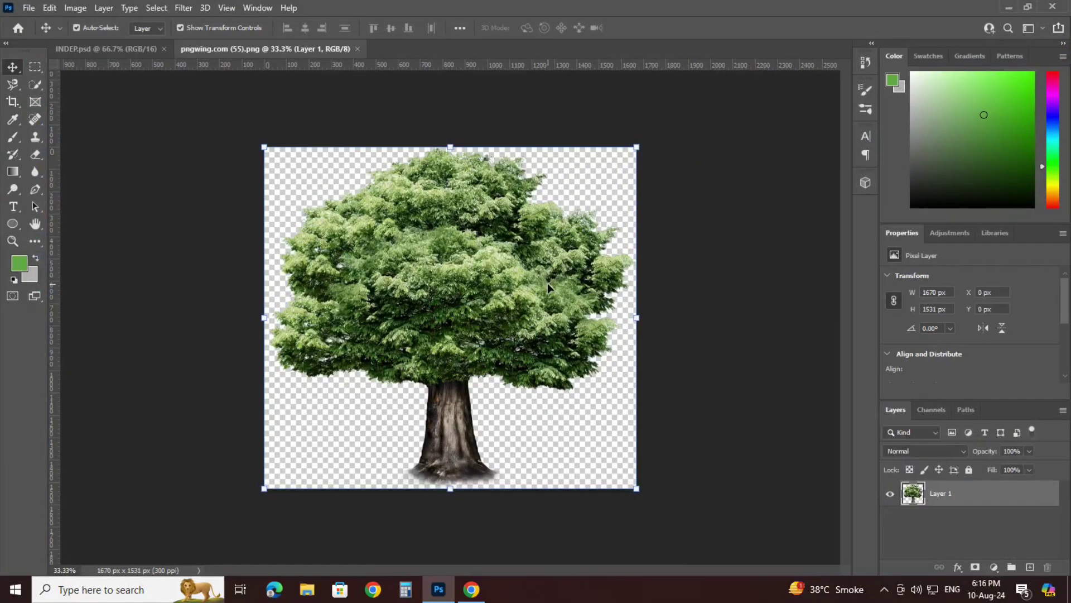
Step: Bring the tree from pngwing.com (55).png into INDEP.psd and scale it down beside the tower's right side
left_click_drag(548, 282, 236, 183)
key("ctrl+t")
scroll(474, 327, "down", 5)
left_click_drag(573, 418, 506, 300)
key("Return")
Step: Restack the tree layer behind the tower and white splatter but above the 77, adjusting its position beside the tower
scroll(427, 279, "up", 4)
scroll(427, 279, "up", 1)
left_click_drag(977, 491, 962, 527)
left_click(820, 490)
mouse_move(536, 300)
left_mouse_down()
mouse_move(563, 309)
mouse_move(538, 300)
left_mouse_up()
left_click_drag(943, 489, 962, 532)
scroll(798, 429, "down", 1)
scroll(958, 539, "down", 1)
left_click(544, 293)
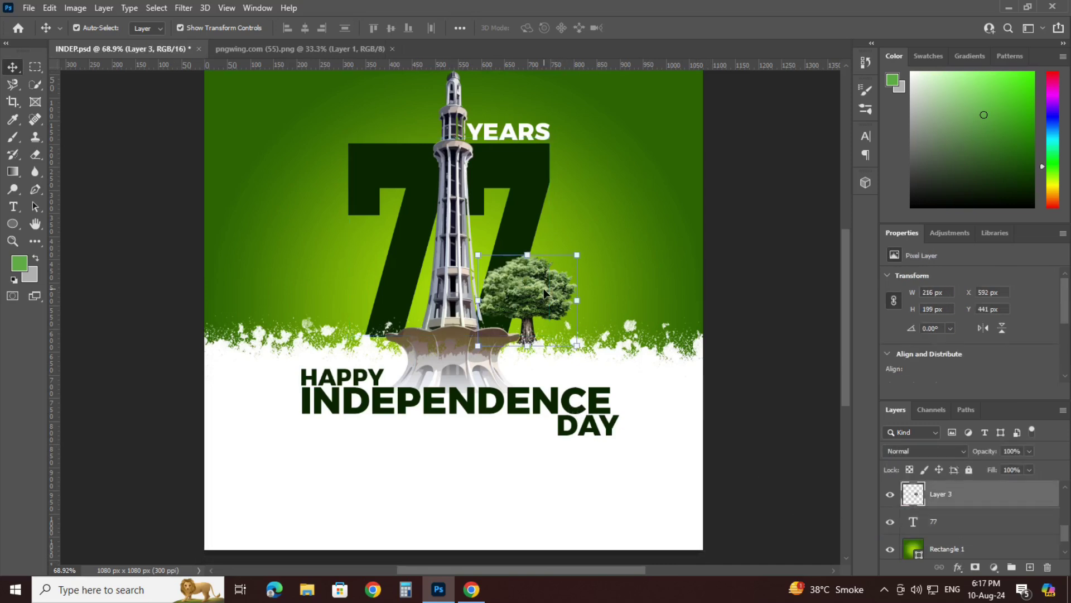
left_click_drag(549, 308, 537, 290)
left_click(780, 346)
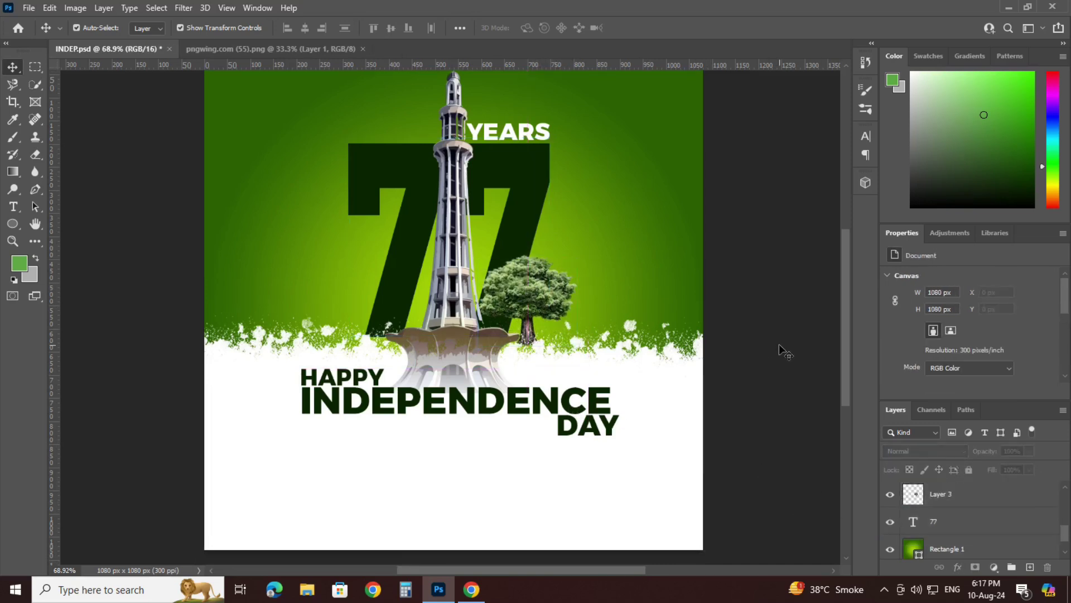
Step: Scale the tree down to about 178 by 164 px
left_click(559, 291)
left_click_drag(579, 346, 571, 339)
Step: Try a copy of the tree on the tower's left side and undo it
left_click_drag(539, 300, 383, 305)
key("Return")
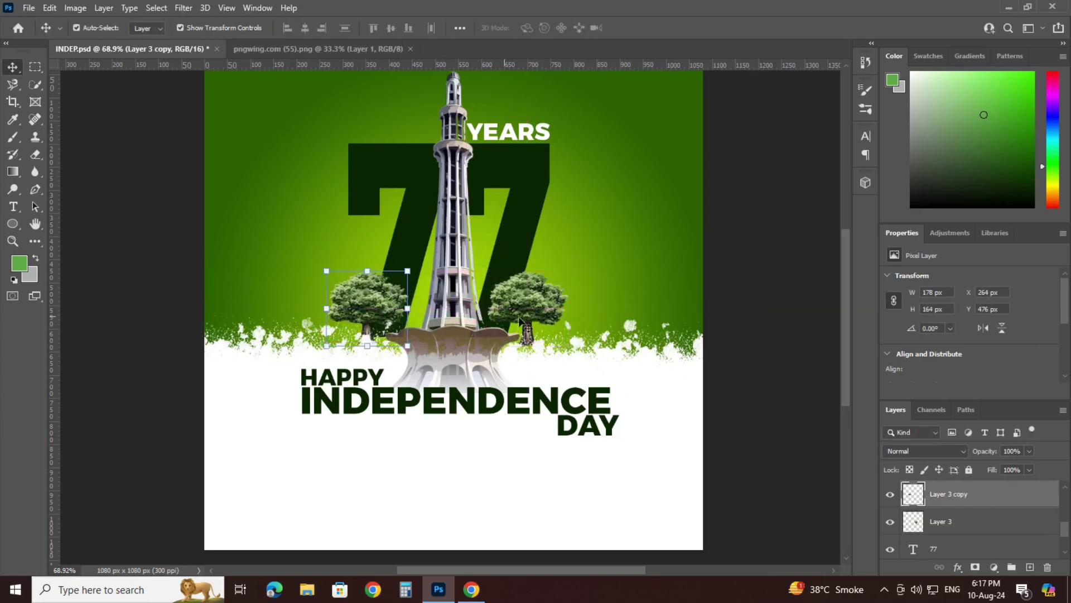
key("ctrl+z")
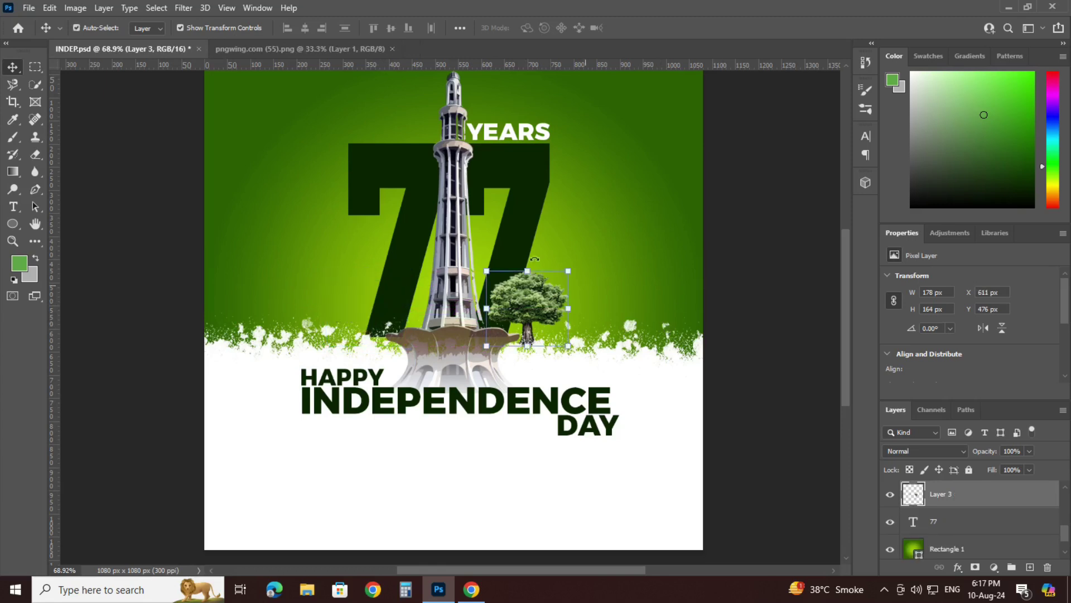
Step: Apply the Camera Raw Filter to the tree, adjusting the greens and setting yellow hue to about +63 and saturation to +55
left_click(187, 10)
left_click(252, 110)
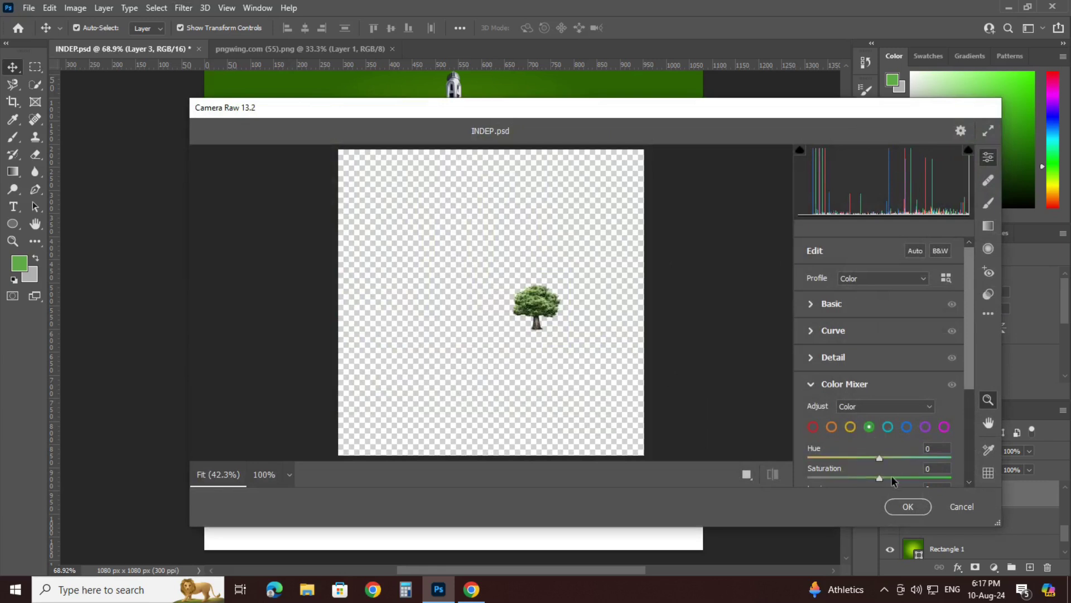
scroll(913, 468, "down", 1)
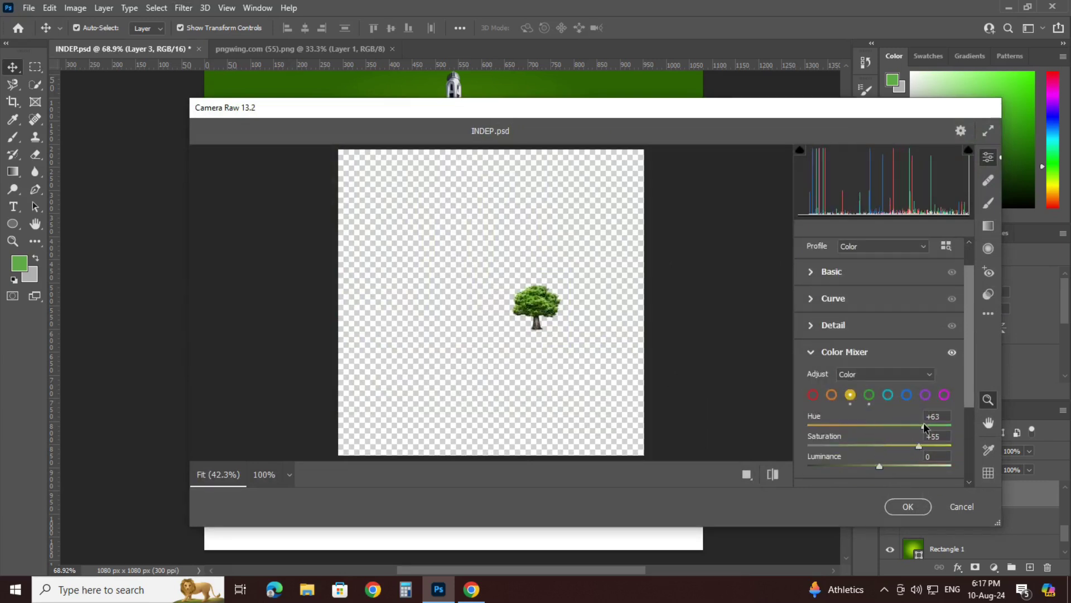
left_click(907, 506)
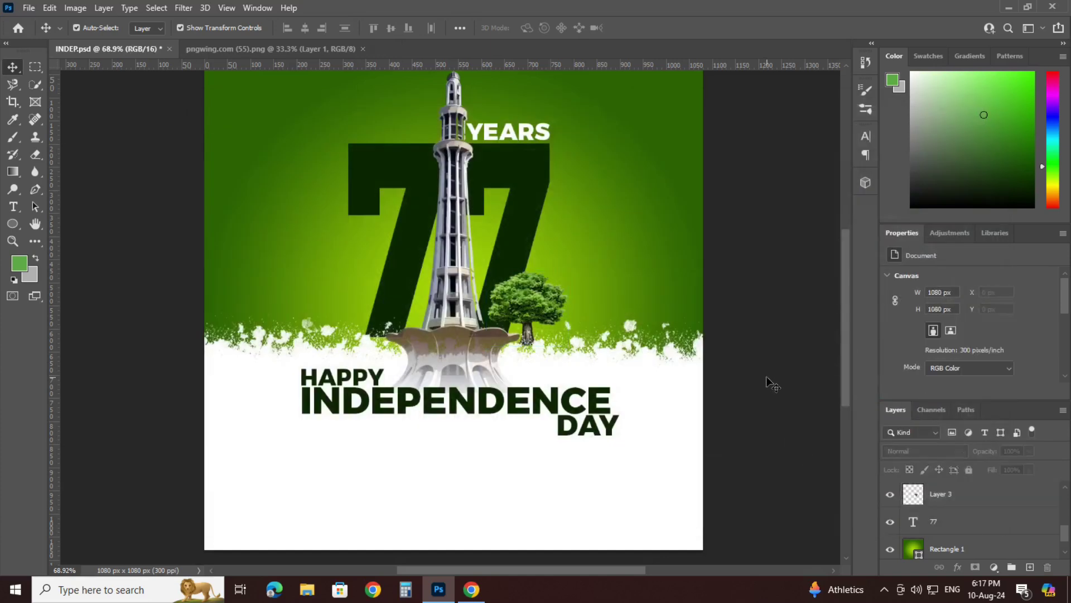
Step: Duplicate the recolored tree onto the tower's left side, level with the original
left_click_drag(541, 296, 384, 308)
left_click(782, 320)
key("ctrl+z")
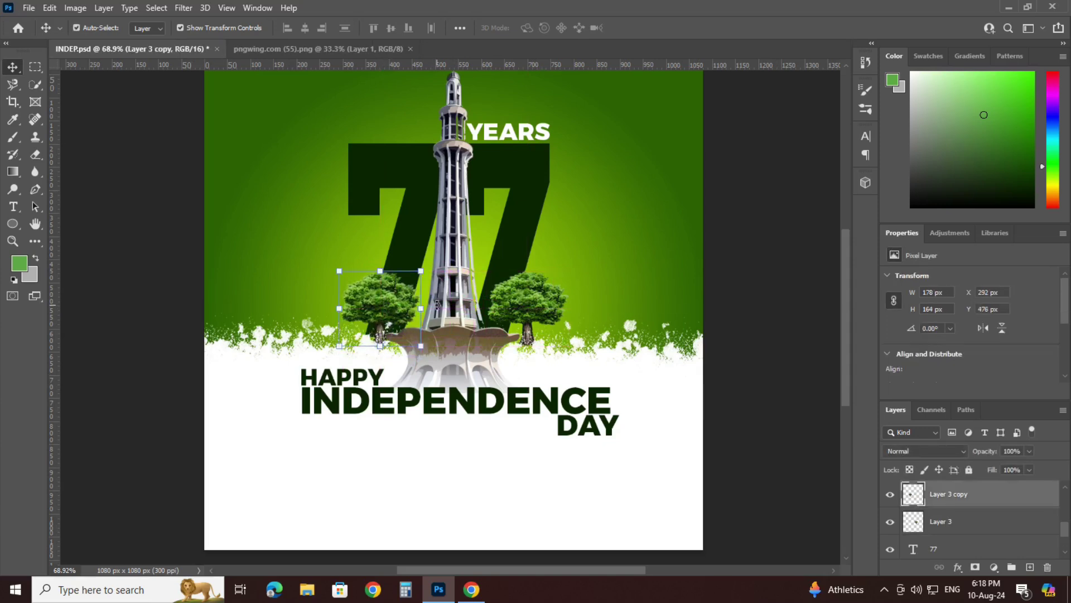
left_click(787, 281)
left_click_drag(381, 296, 361, 297)
left_click(742, 285)
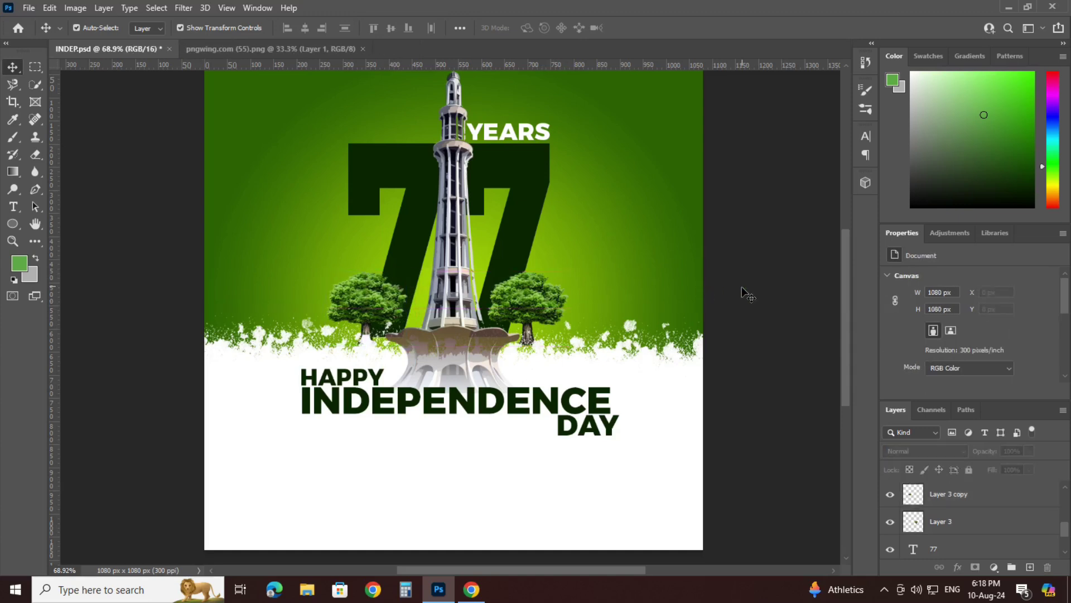
Step: Nudge the left tree slightly right toward the tower
left_click(366, 314)
key("Right")
key("Right")
key("Right")
key("Right")
key("Right")
key("Right")
key("Right")
key("Right")
key("Right")
key("Right")
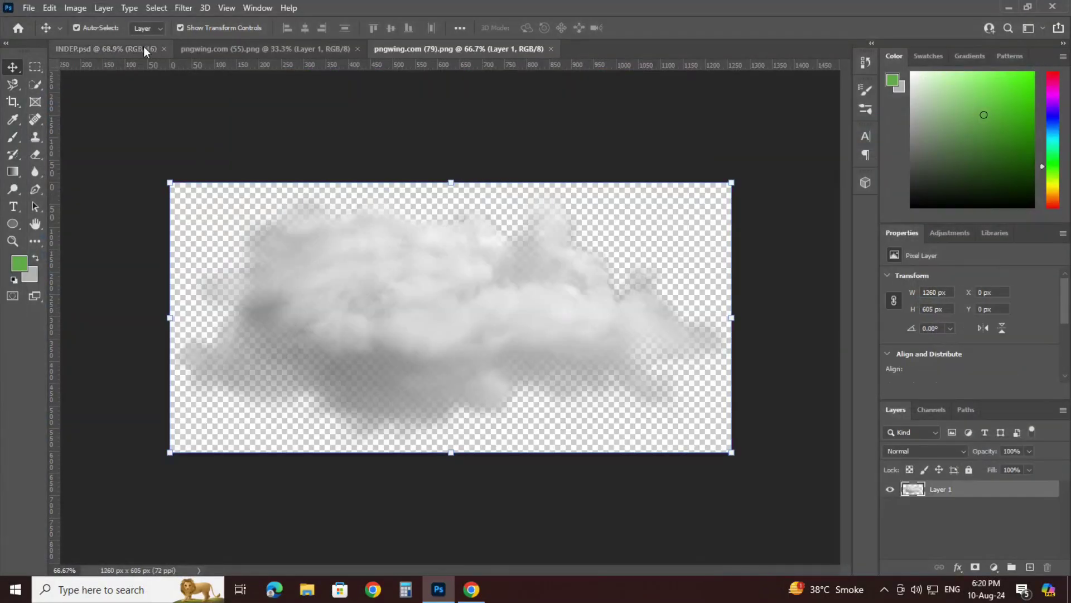
Step: Bring the cloud from pngwing.com (79).png into INDEP.psd and shrink it to a small cloud in the green sky
left_click_drag(143, 46, 487, 226)
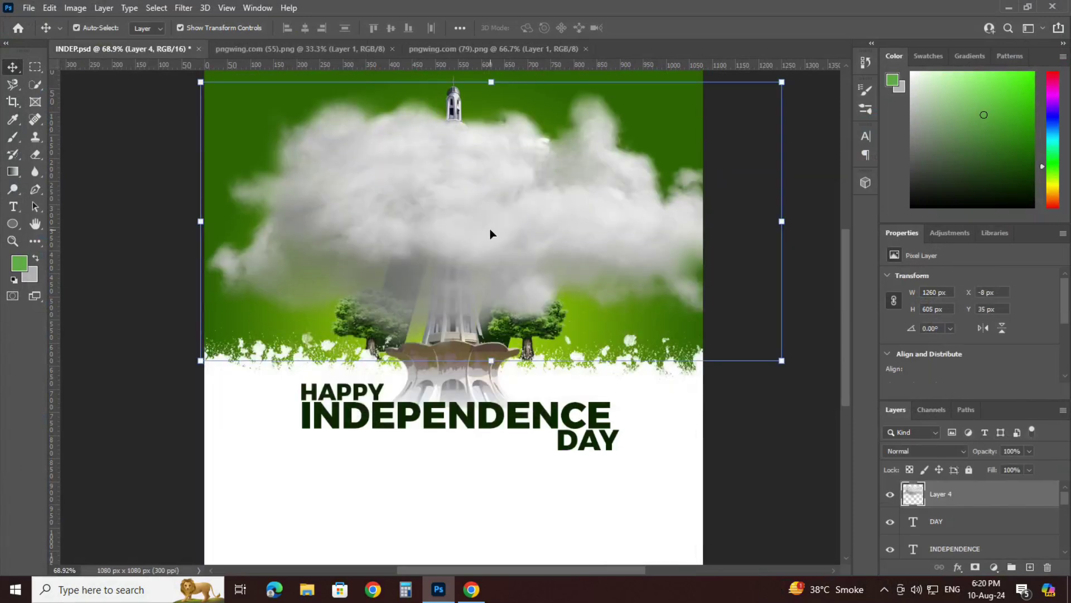
left_click_drag(785, 364, 488, 102)
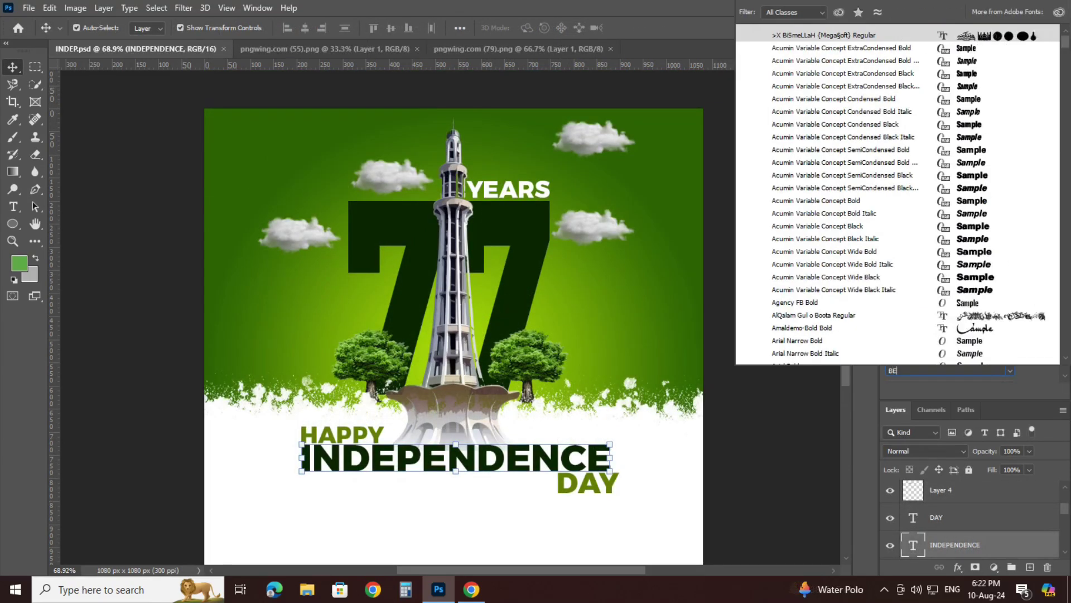
Step: Set INDEPENDENCE in Bebas Neue, enlarge it to about 157% and center it beneath the tower
type("BEB")
left_click(979, 429)
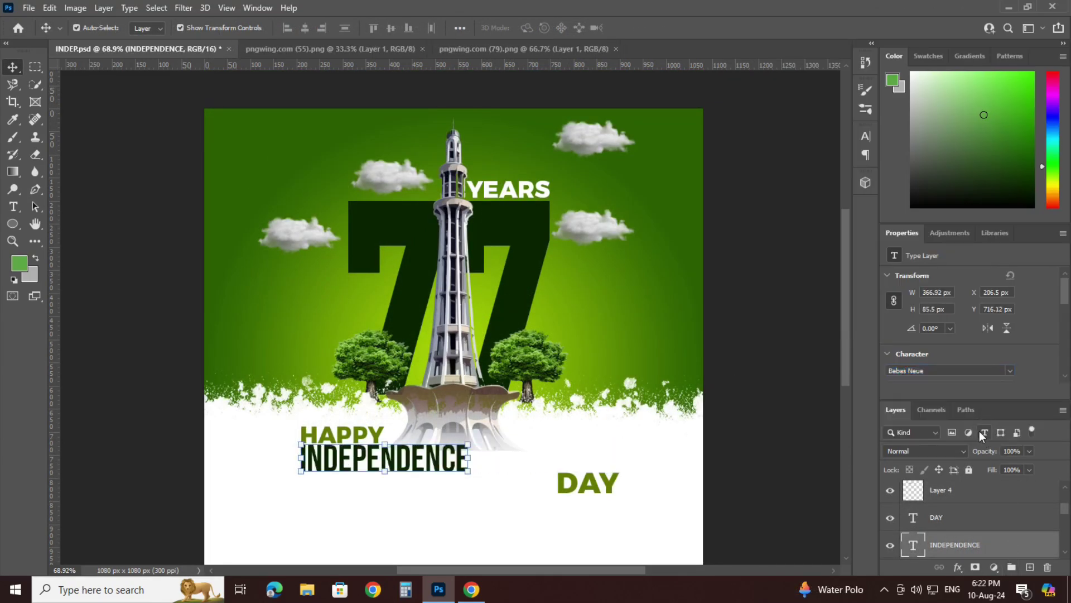
left_click_drag(425, 467, 495, 467)
key("ctrl+t")
left_click_drag(580, 488, 617, 494)
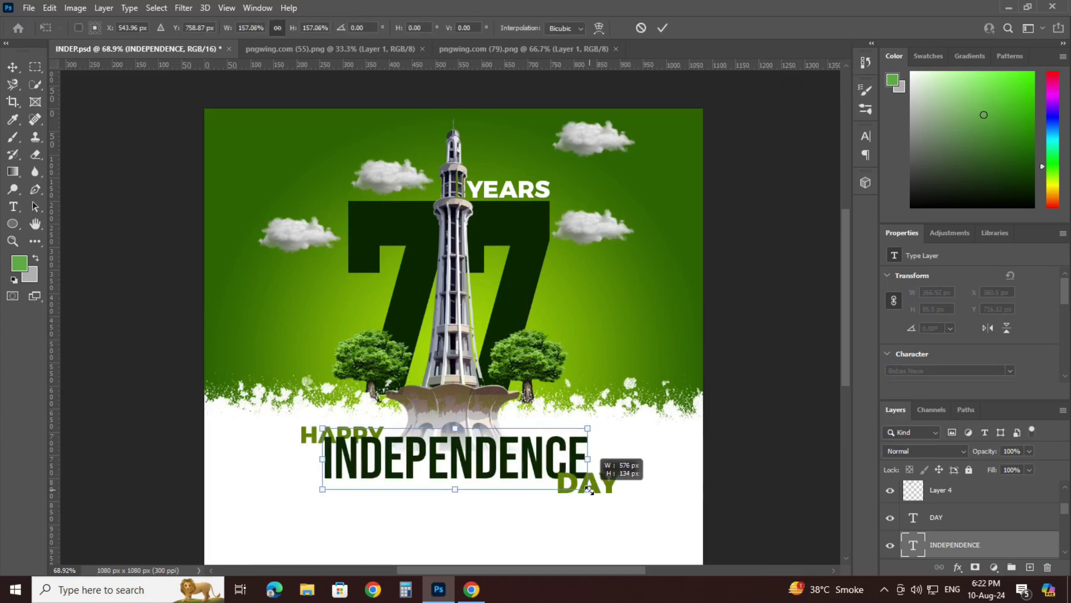
left_click_drag(466, 469, 468, 468)
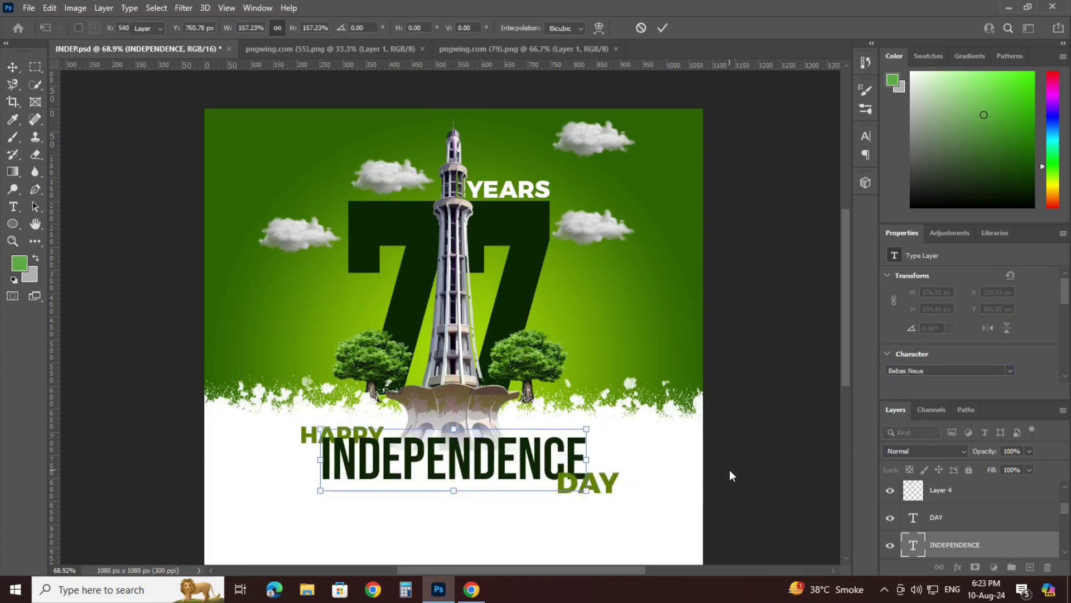
key("Return")
left_click(595, 541)
Step: Set HAPPY in Bebas Neue, scale it to about 123% and align it above the left end of INDEPENDENCE
left_click_drag(329, 434, 339, 433)
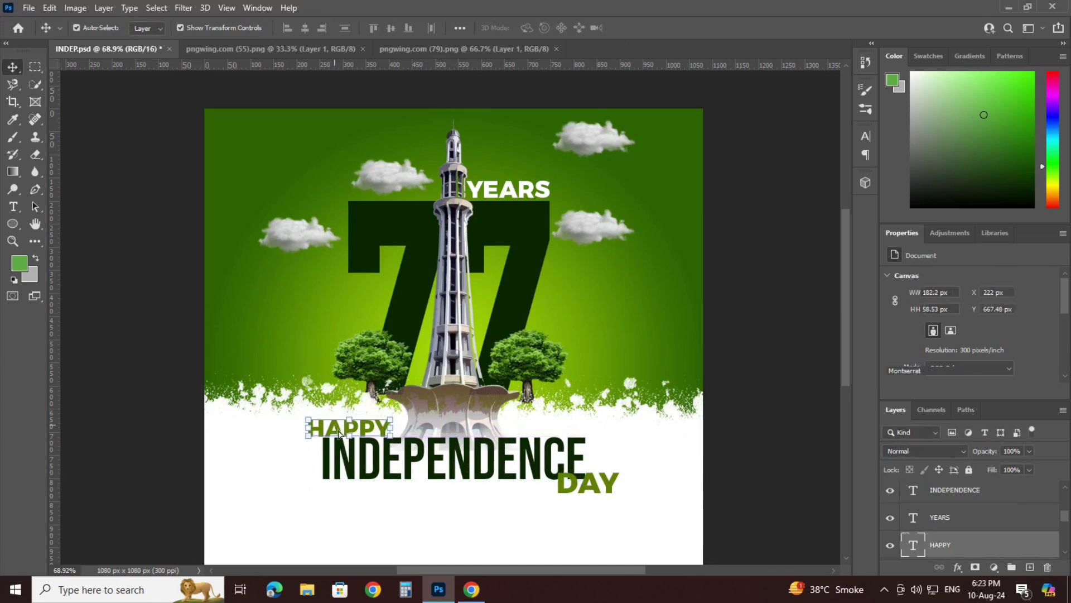
left_click(998, 372)
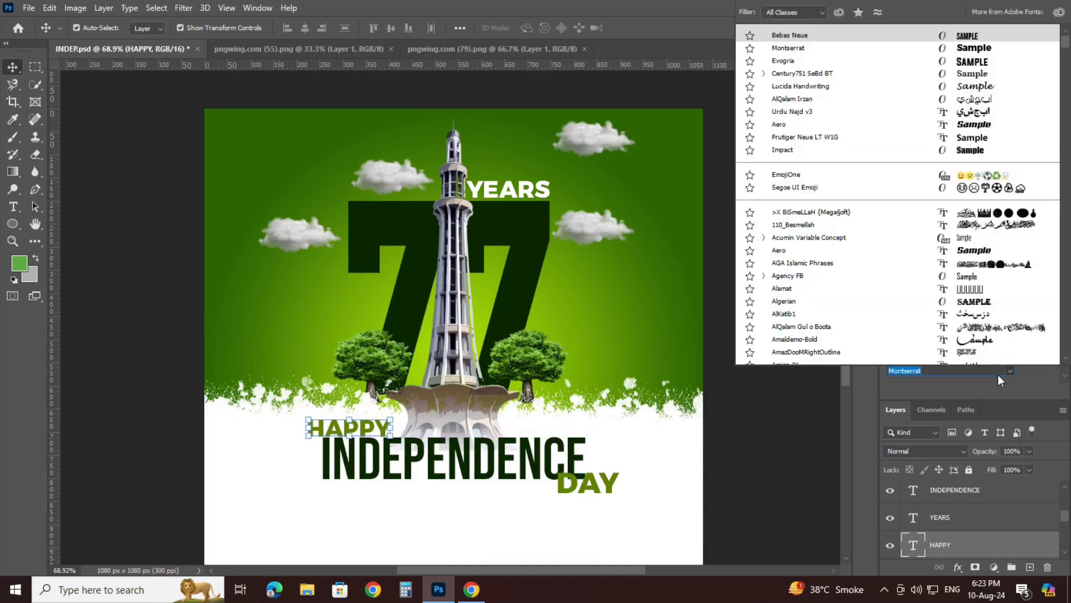
type("beb")
left_click(943, 423)
left_click(787, 438)
left_click_drag(328, 431, 363, 427)
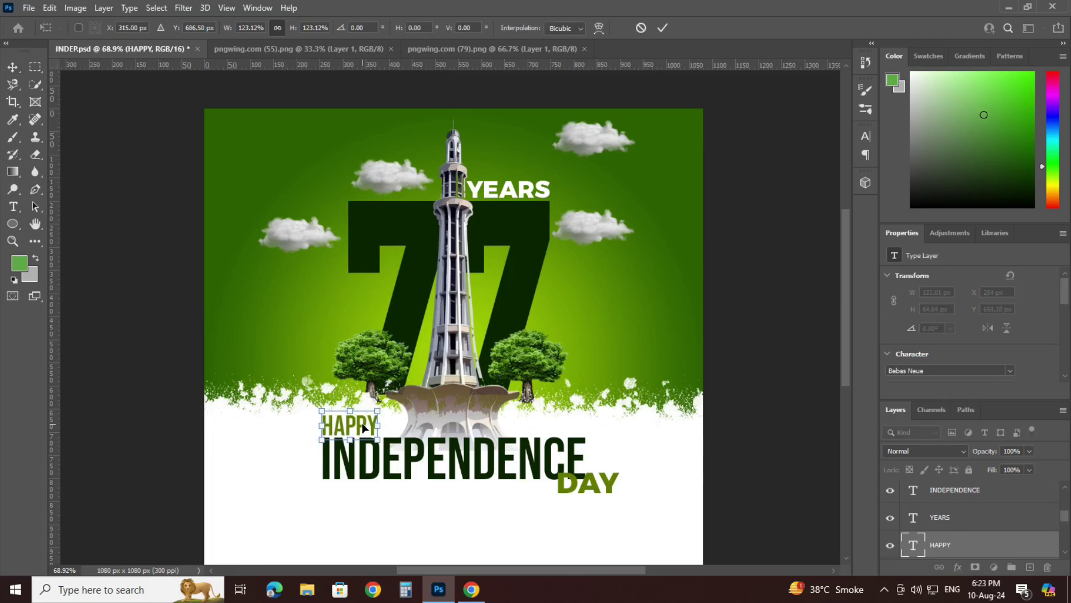
key("Return")
left_click(784, 410)
Step: Set DAY in Bebas Neue, enlarge it to about 83 px wide and align it beneath the right end of INDEPENDENCE
left_click(598, 487)
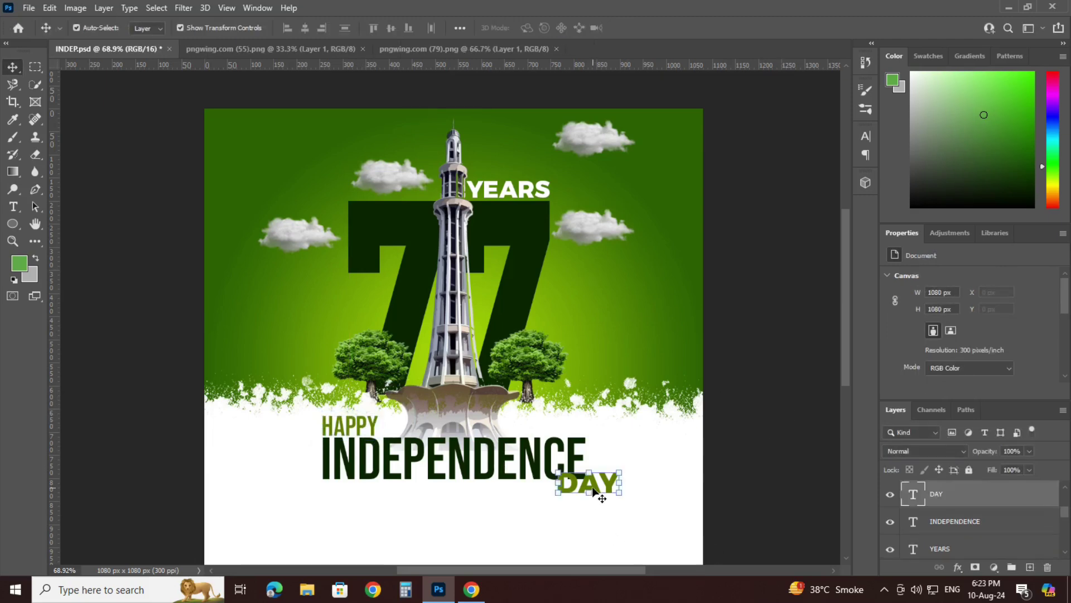
left_click(1011, 371)
left_click(783, 30)
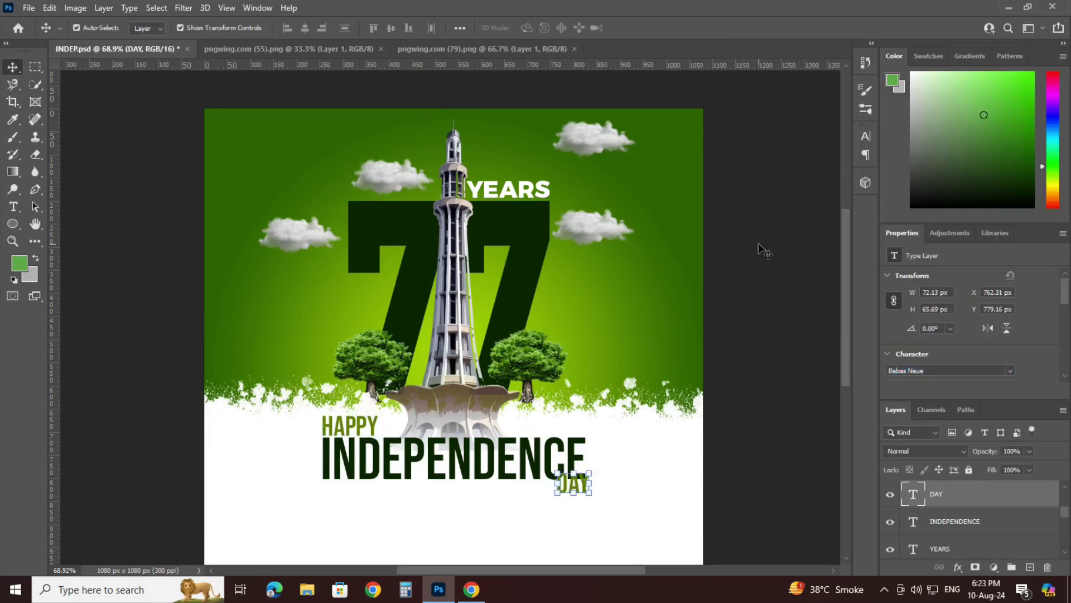
left_click(758, 243)
mouse_move(581, 487)
left_mouse_down()
mouse_move(572, 493)
mouse_move(595, 509)
mouse_move(588, 500)
left_mouse_up()
key("Return")
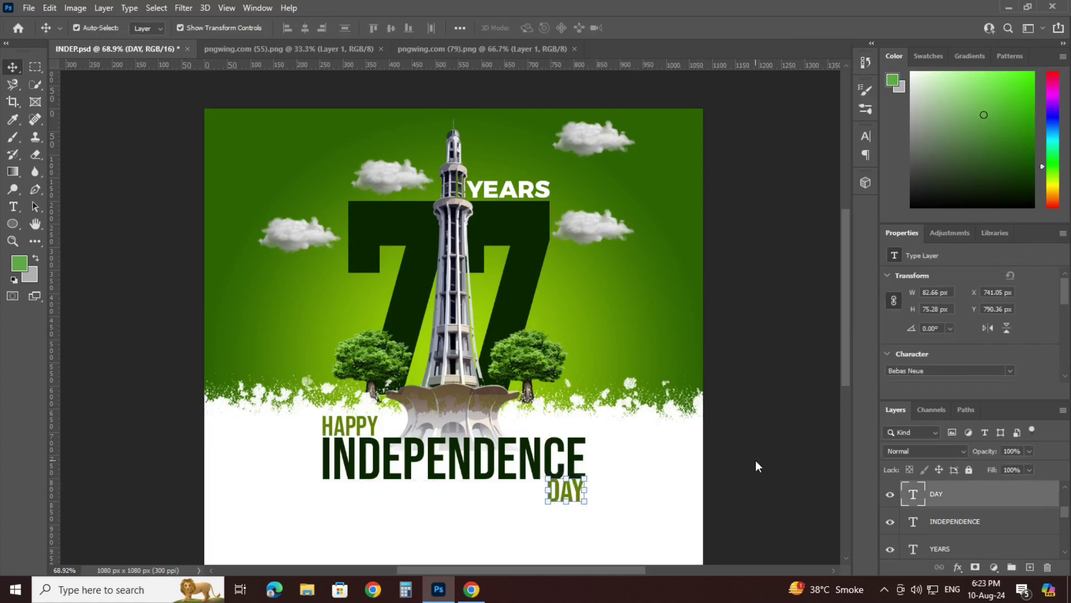
left_click(774, 437)
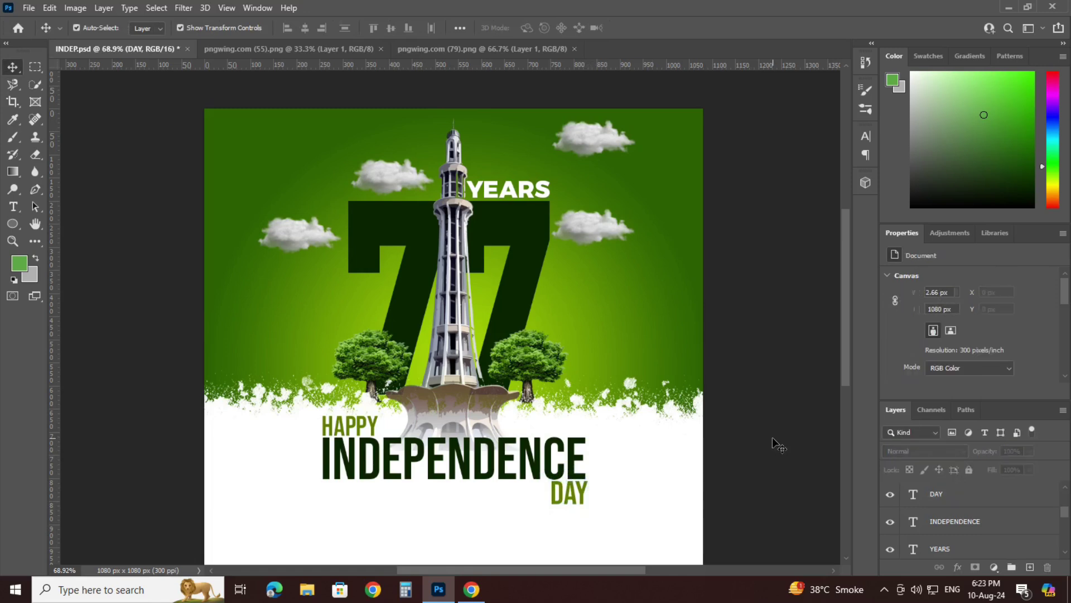
Step: Set YEARS in Bebas Neue and adjust its placement above the second 7 with Free Transform
left_click(494, 190)
left_click(1007, 370)
left_click(789, 35)
left_click_drag(497, 194, 556, 166)
key("ctrl+t")
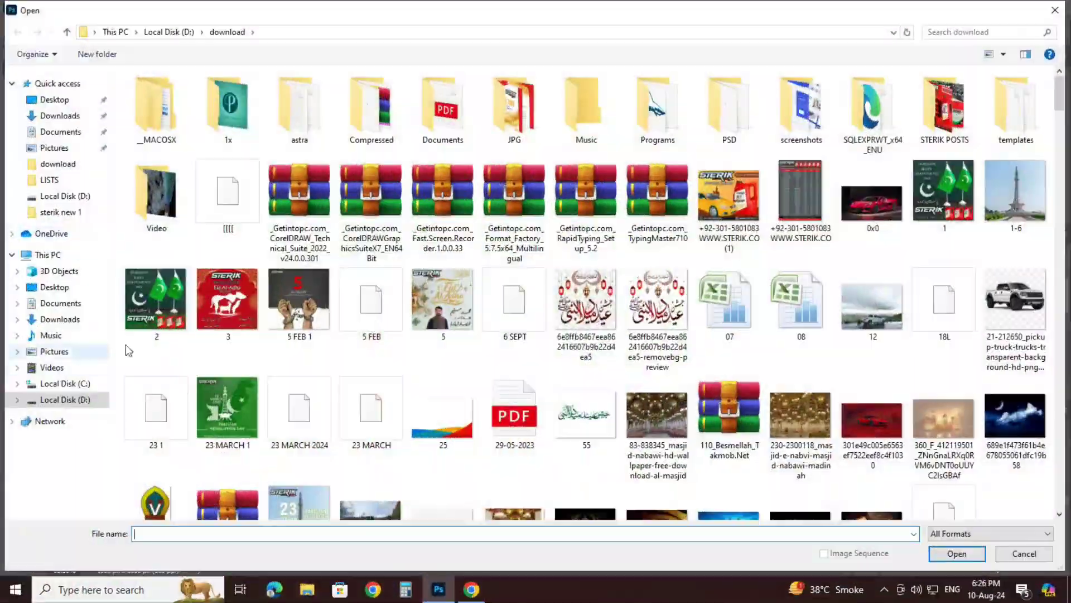
Step: Open the silk Pakistan flag image from the download folder and bring it into the poster
scroll(352, 424, "down", 10)
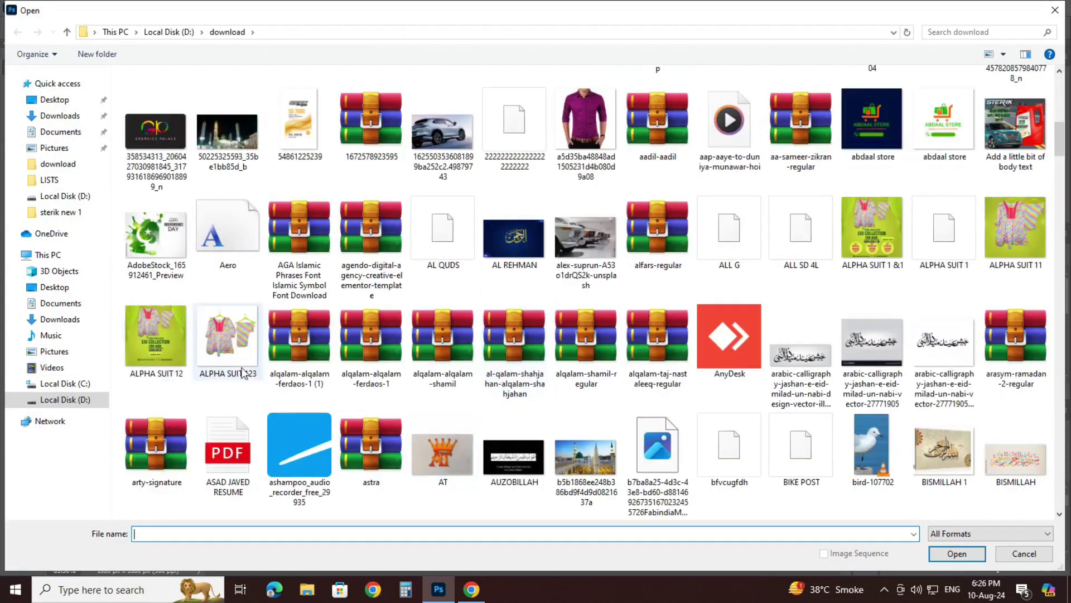
left_click(32, 118)
double_click(309, 237)
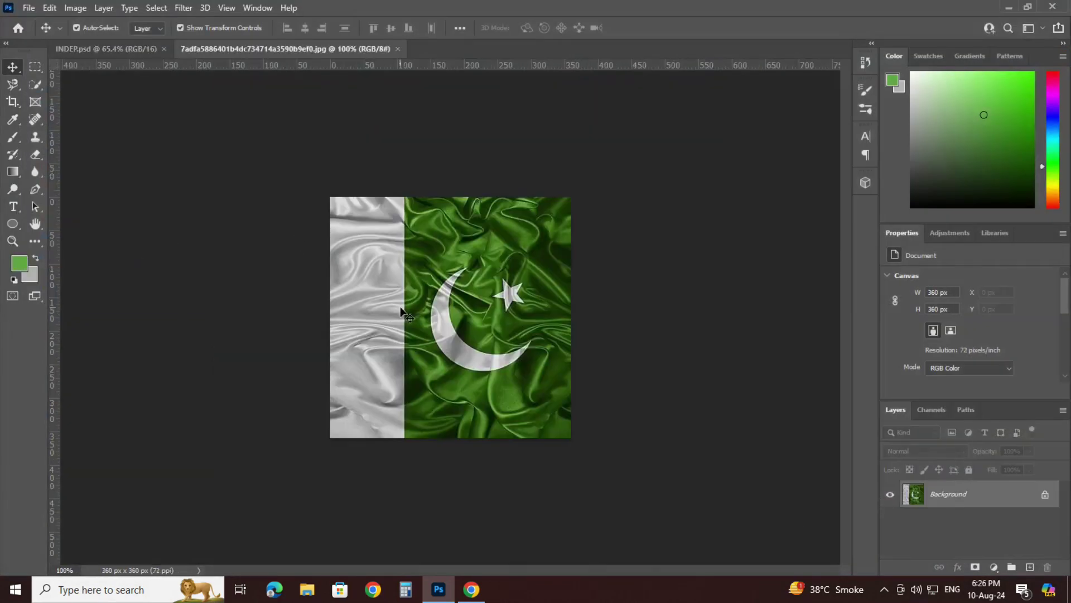
left_click(400, 311)
left_click(478, 254)
left_click_drag(480, 267, 256, 149)
Step: Rotate the flag to about -34 degrees and place it over the poster's upper-left corner
left_click(510, 233)
left_click_drag(233, 193, 290, 155)
left_click_drag(395, 191, 476, 150)
left_click_drag(343, 106, 289, 135)
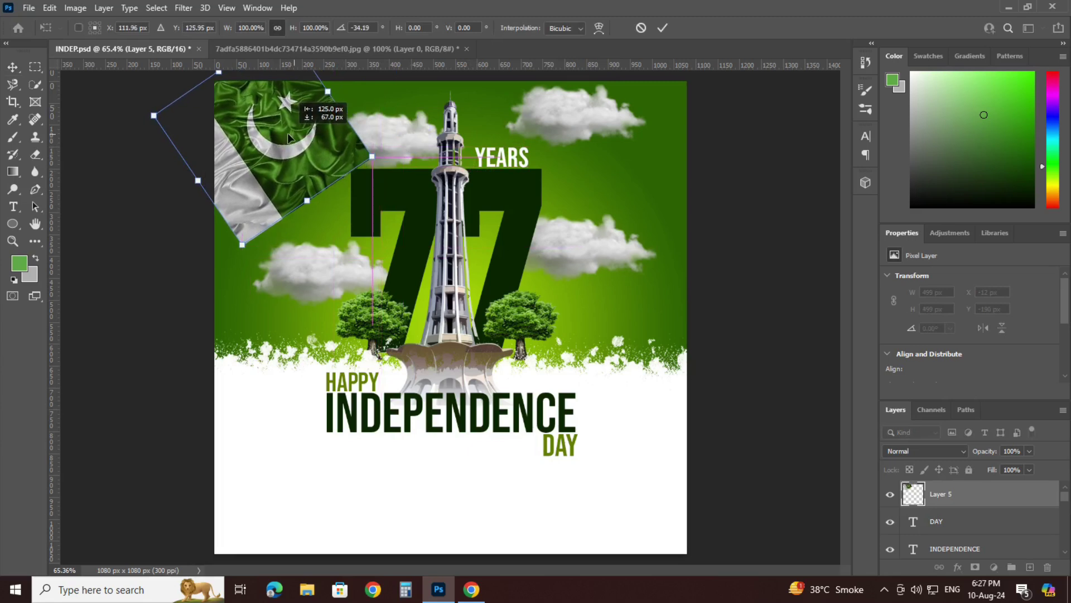
key("Return")
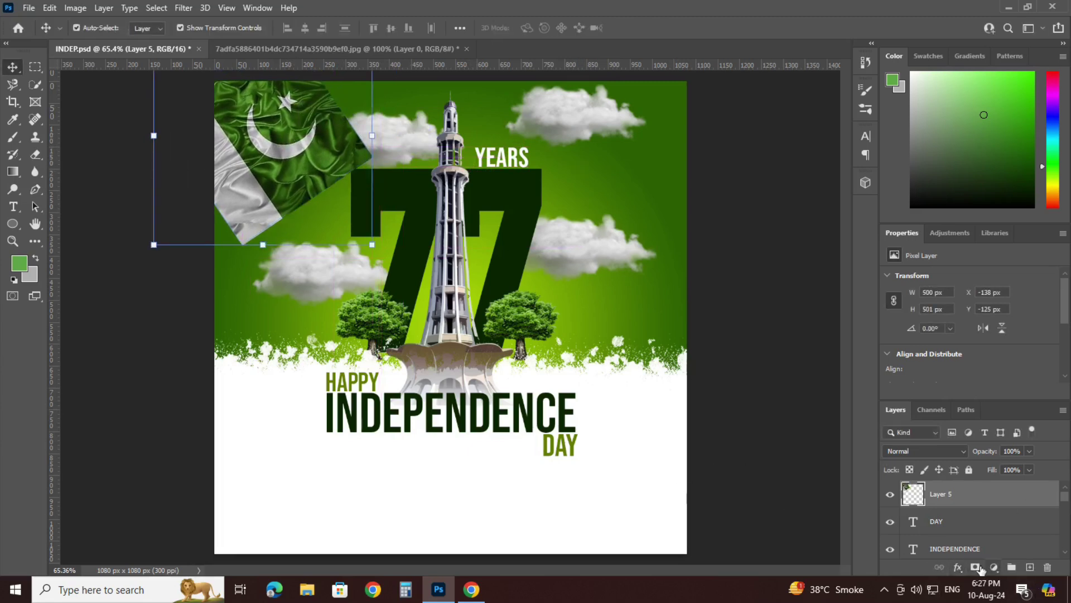
Step: Add a layer mask to the flag and paint it with a large black brush so the flag fades into the green
left_click(975, 567)
left_click(13, 138)
mouse_move(195, 295)
left_mouse_down()
mouse_move(991, 240)
mouse_move(2, 457)
left_mouse_up()
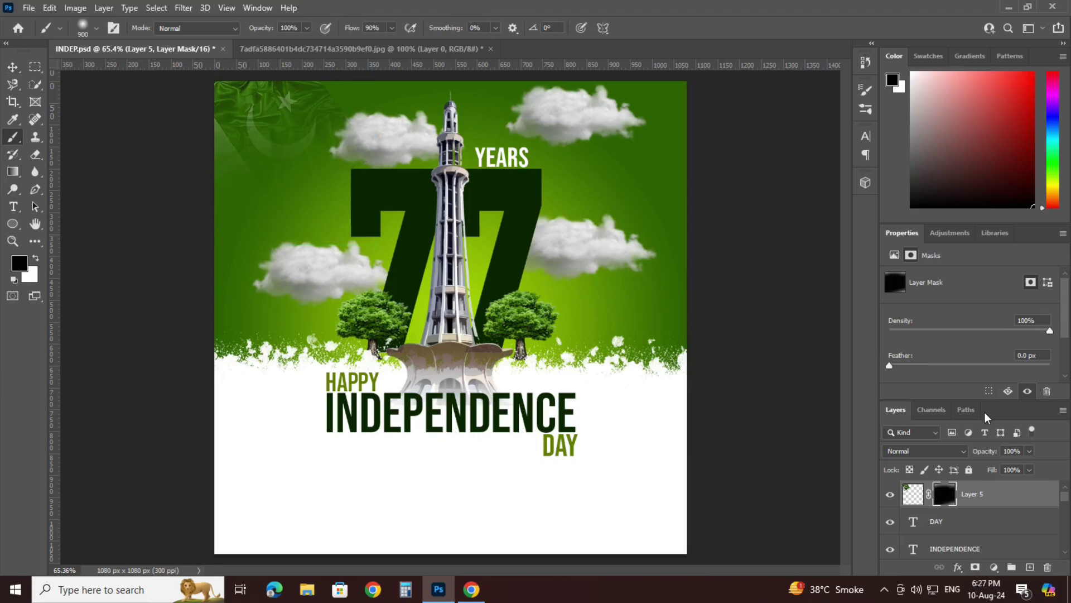
key("ctrl+z")
mouse_move(189, 304)
left_mouse_down()
mouse_move(220, 375)
mouse_move(485, 175)
mouse_move(419, 298)
left_mouse_up()
key("alt+BackSpace")
Step: Enlarge the faded flag to about 1256 px wide so it spreads across the upper-left part of the poster
left_click(11, 68)
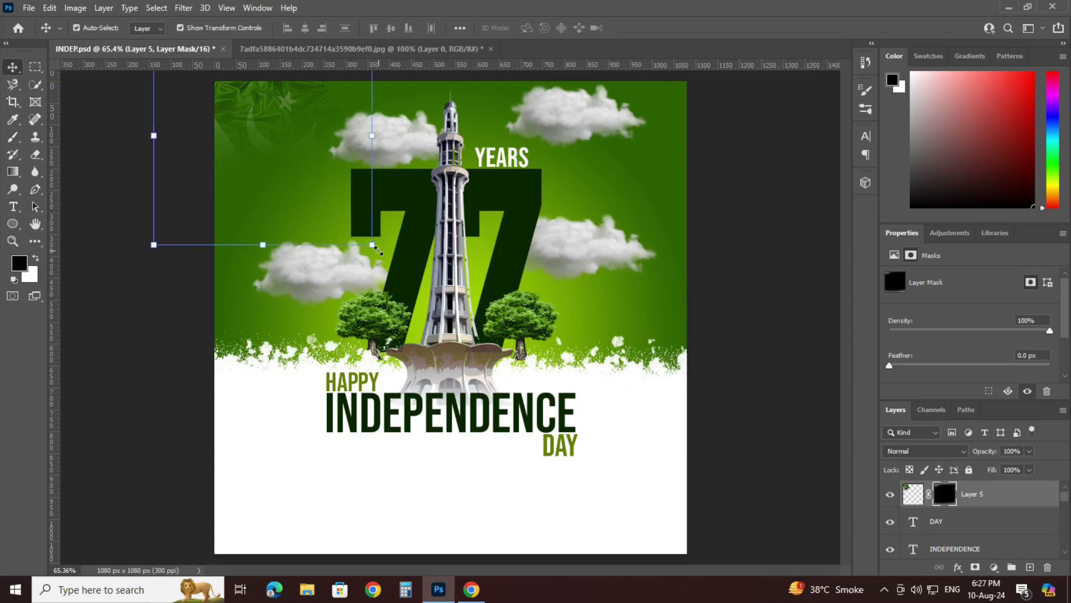
left_click_drag(378, 251, 480, 358)
left_click_drag(322, 132, 394, 155)
key("Return")
left_click(804, 259)
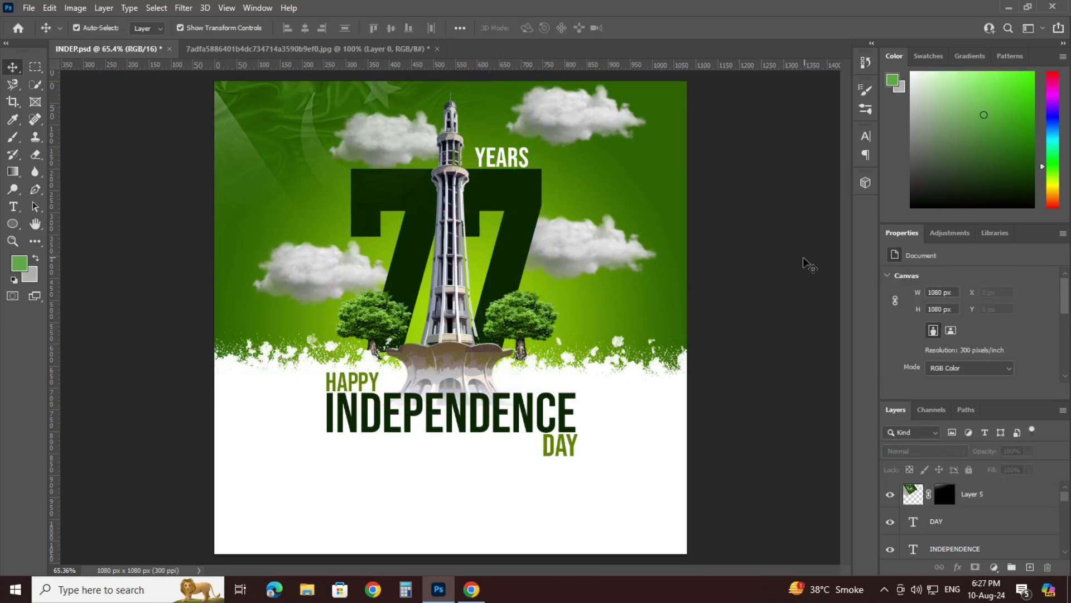
left_click(258, 133)
left_click_drag(553, 380, 627, 435)
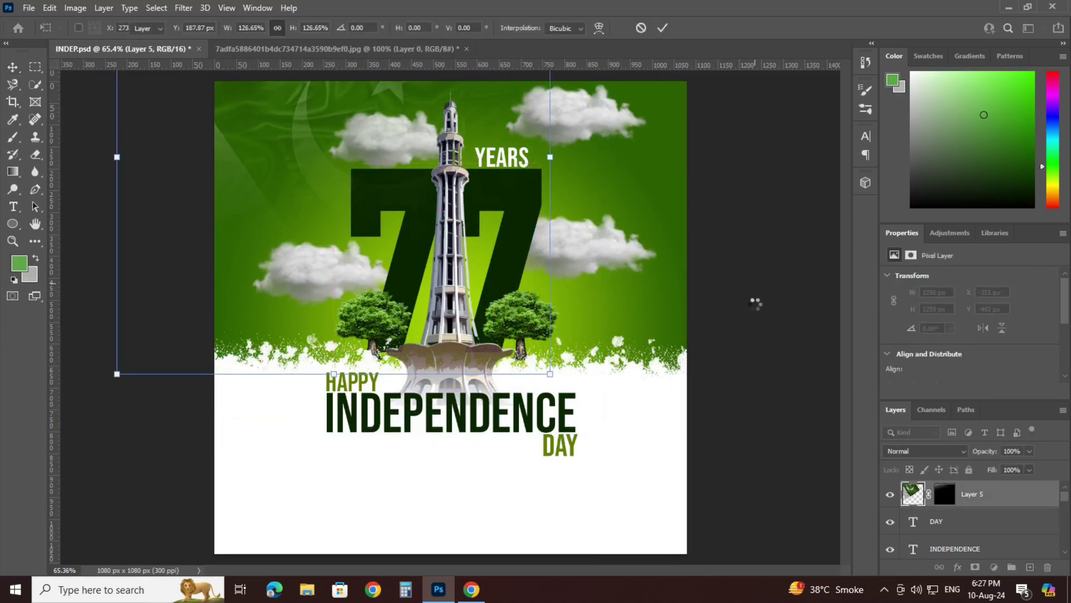
left_click(735, 348)
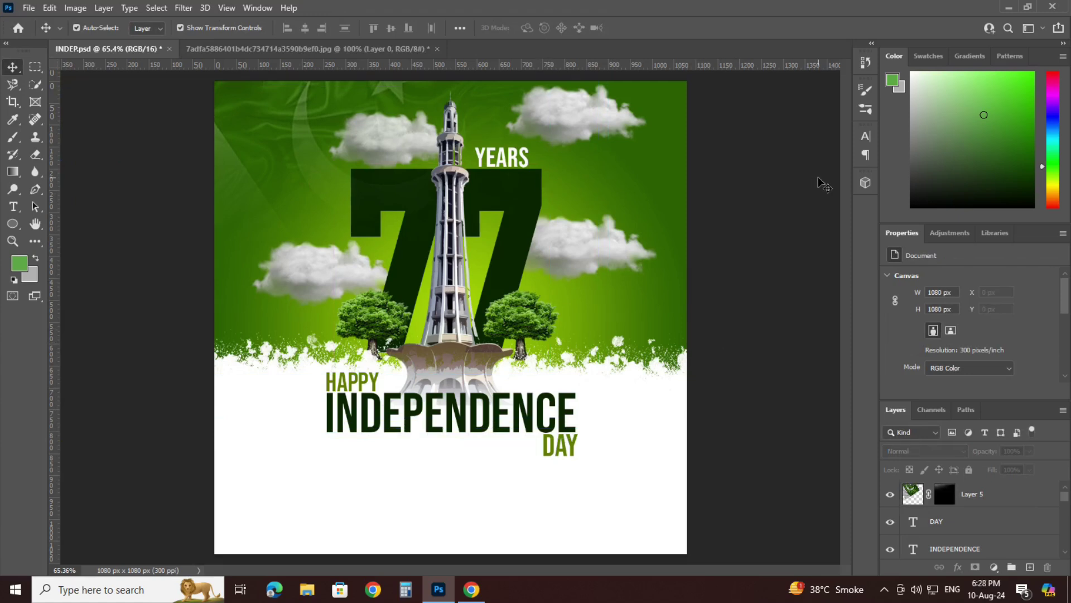
Step: Delete the two upper clouds on either side of the tower's tip
left_click(382, 135)
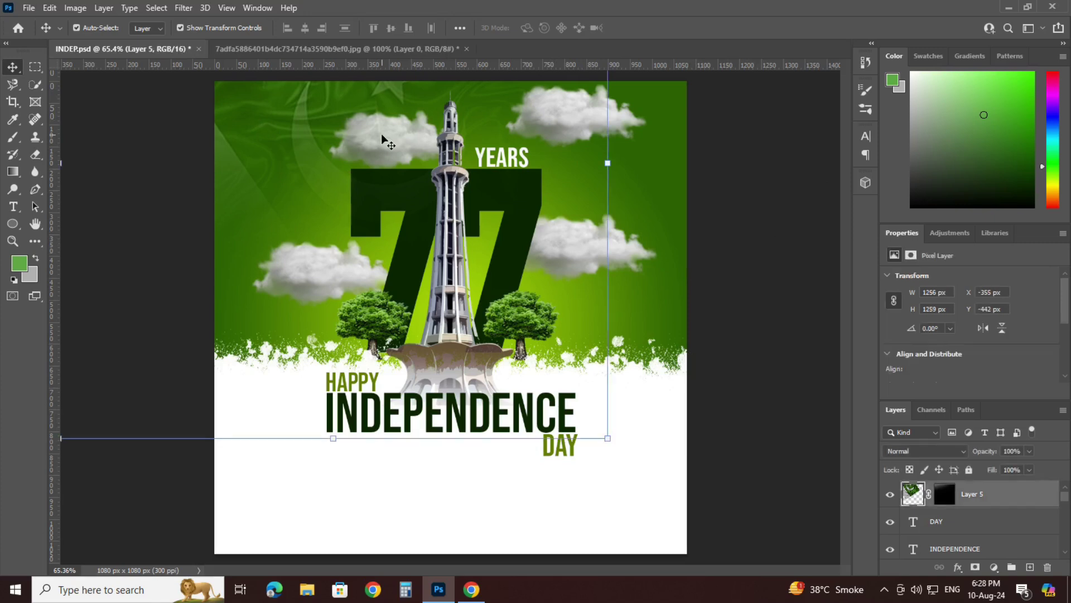
left_click(383, 149)
key("Delete")
left_click(758, 182)
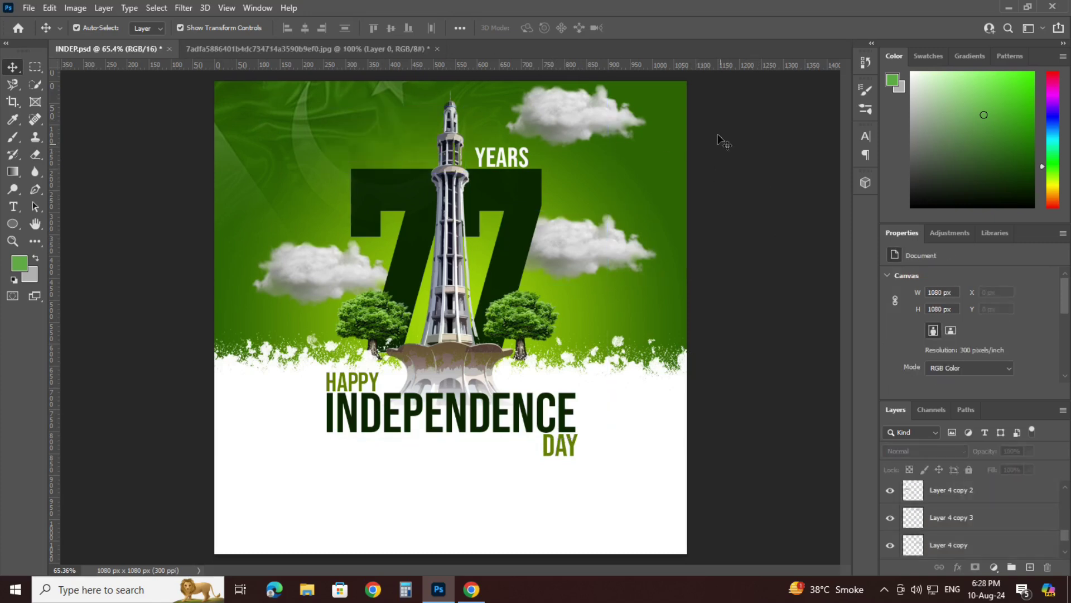
left_click(580, 122)
key("Delete")
left_click(750, 202)
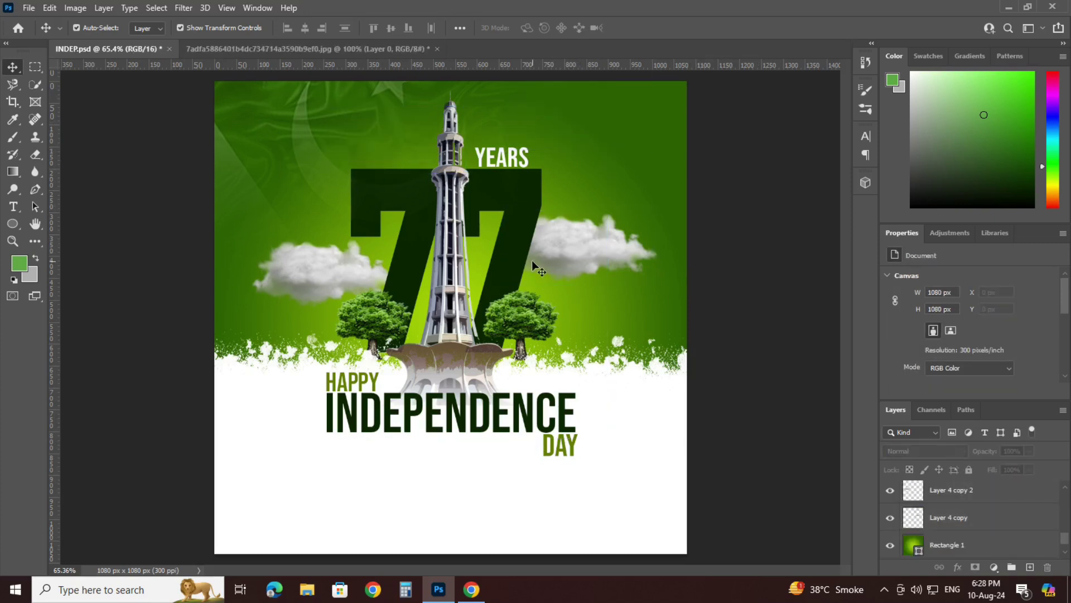
Step: Move the two remaining clouds inward beside the 77 and resize the left one to about 277 px wide
left_click_drag(593, 258, 573, 276)
left_click_drag(318, 282, 350, 291)
left_click_drag(424, 312, 358, 286)
Step: Scale the right cloud to about 77% and raise it beside the second 7
left_click(593, 274)
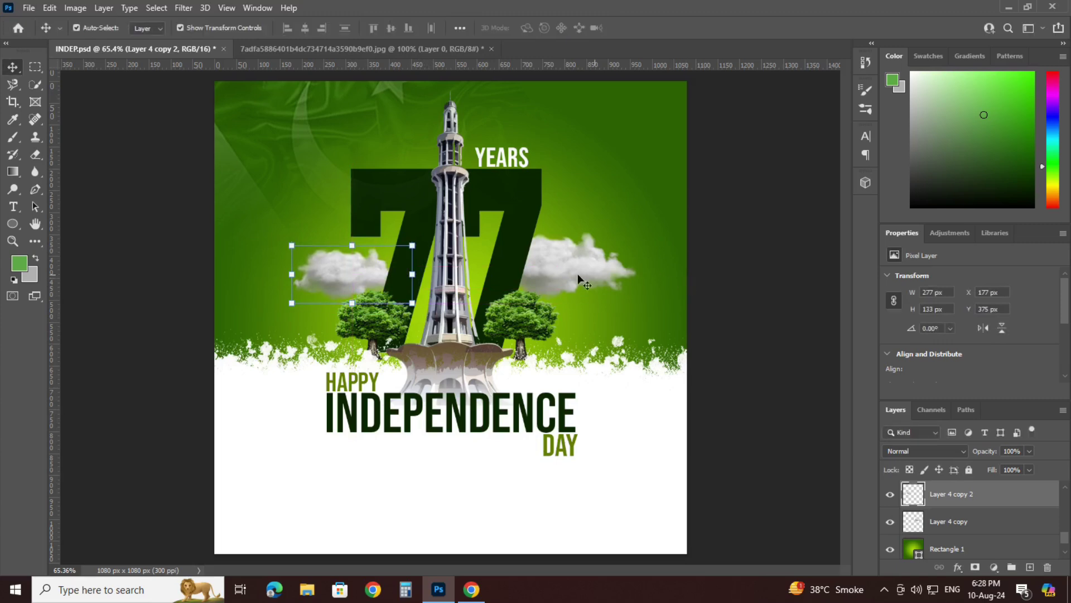
left_click(577, 274)
left_click_drag(639, 304, 620, 295)
left_click_drag(563, 261, 561, 233)
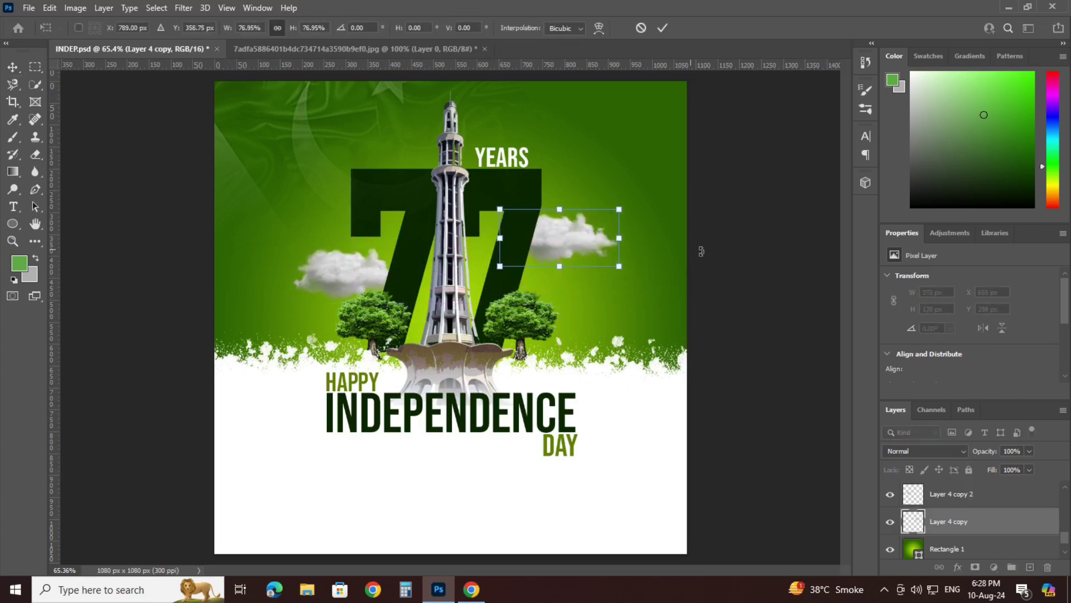
key("Return")
Step: Shift the left cloud slightly outward and down, and save the poster
left_click(341, 280)
left_click(797, 288)
left_click_drag(334, 277, 327, 288)
left_click(806, 191)
key("ctrl+s")
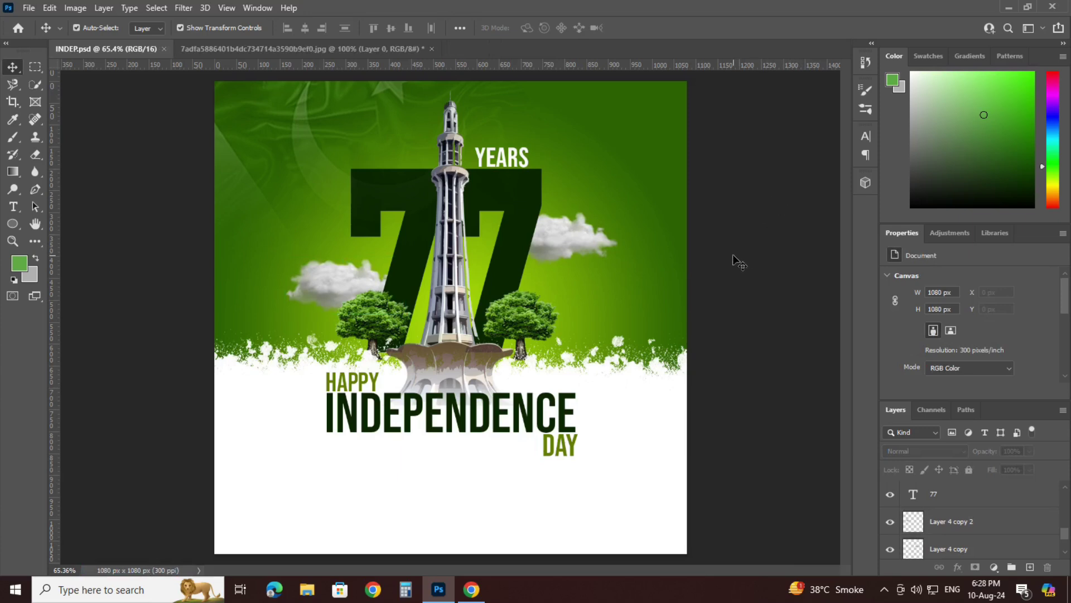
Step: Try YEARS inside the top of the second 7 with the lime green text colour 9bd001
left_click_drag(525, 164, 522, 197)
scroll(962, 310, "down", 3)
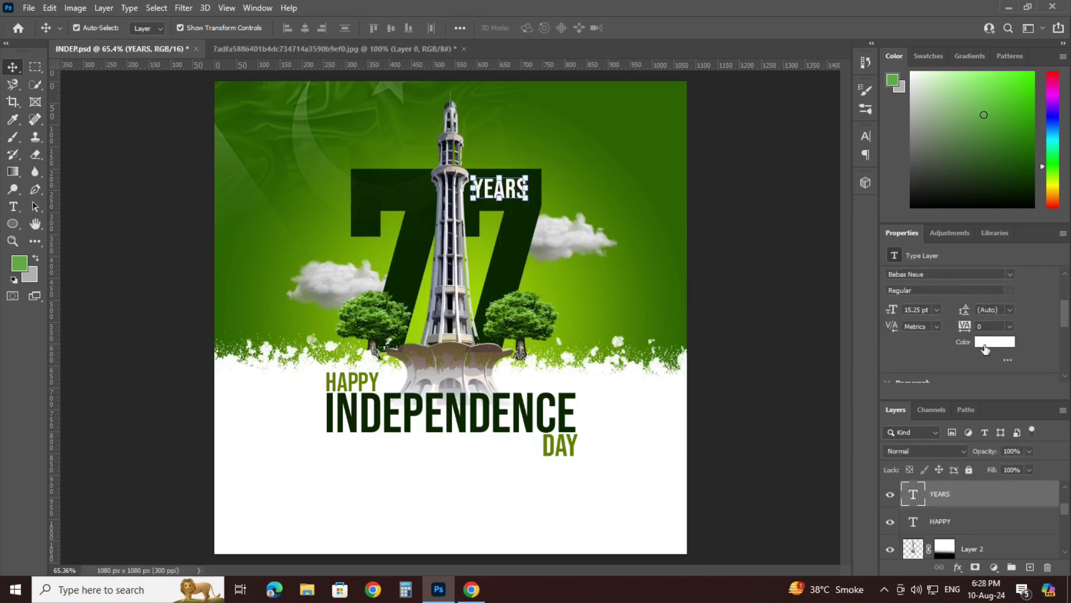
left_click(998, 342)
left_click(475, 284)
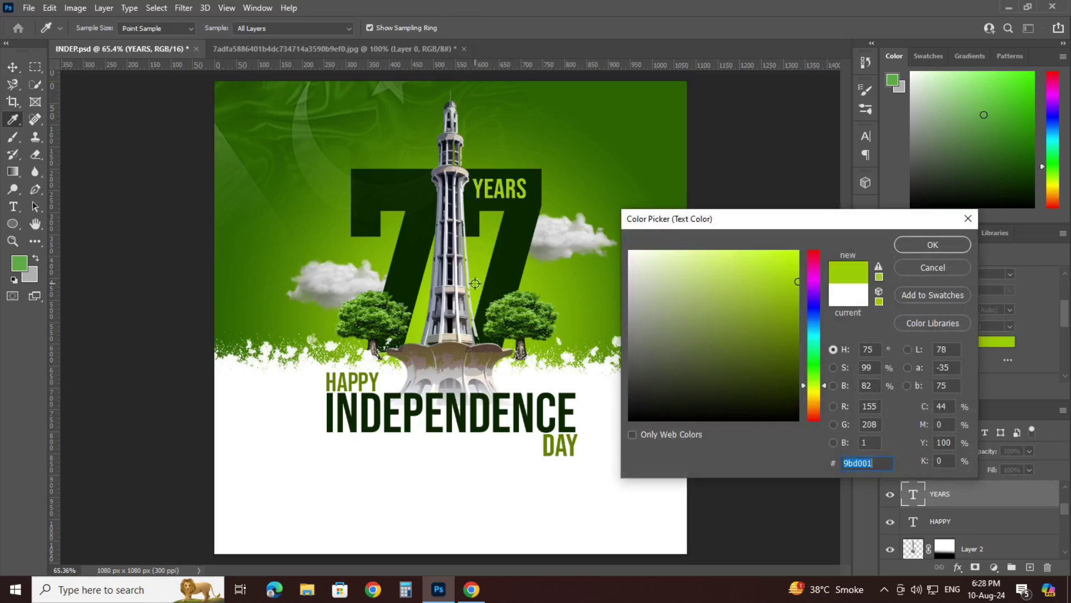
left_click(920, 245)
left_click_drag(508, 192, 503, 157)
left_click(753, 266)
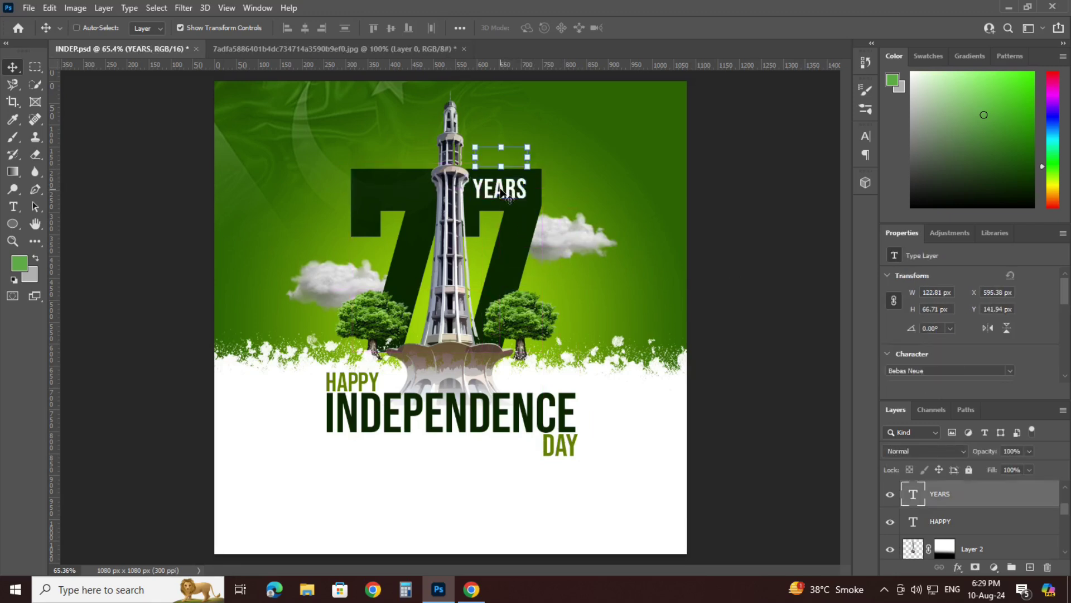
left_click(763, 235)
Step: Lower the right cloud slightly beside the second 7 and save the poster
key("ctrl+s")
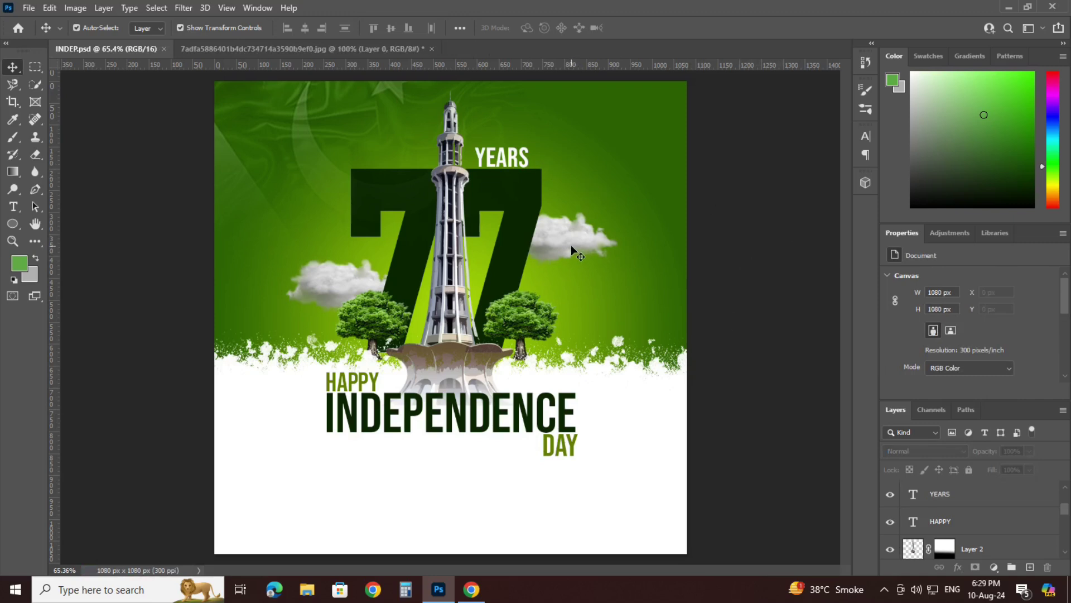
left_click_drag(561, 233, 561, 243)
left_click(755, 512)
key("ctrl+s")
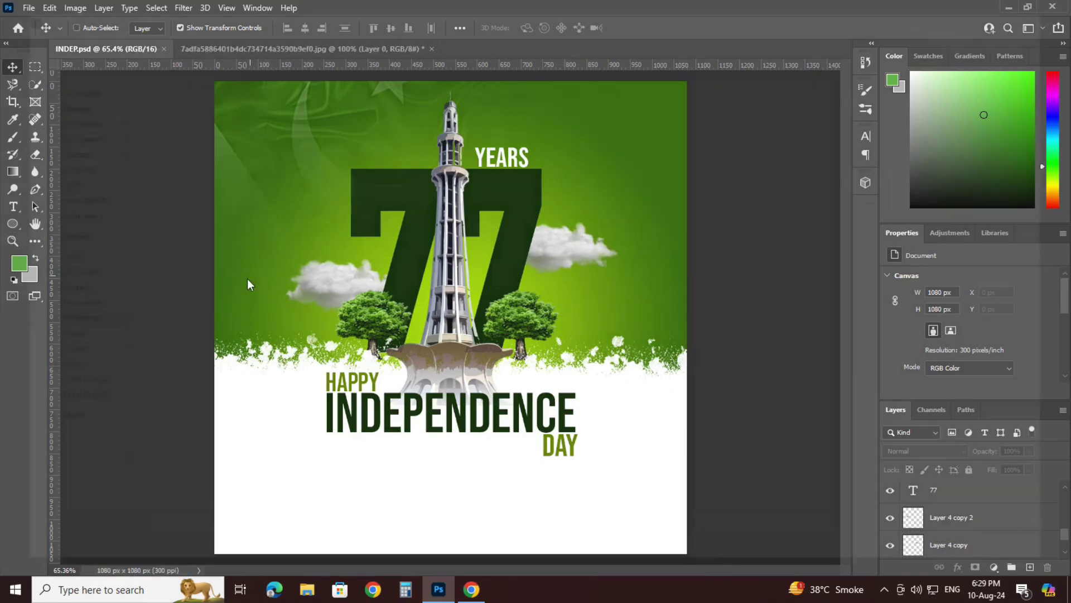
Step: Search the download folder for st, open ST LOGO and paste the logo into the poster
key("ctrl+o")
left_click(56, 161)
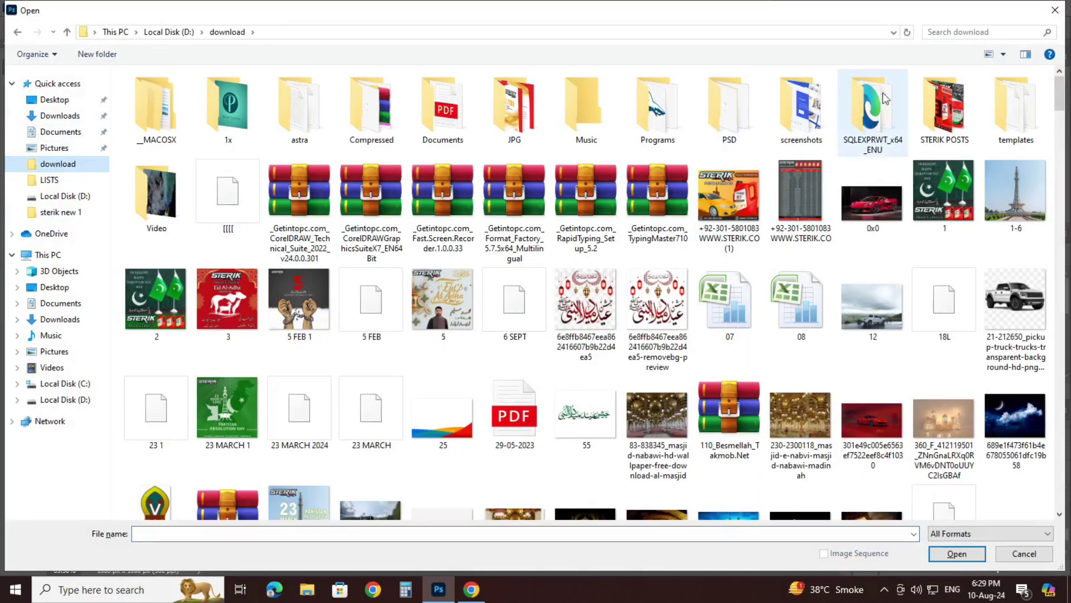
left_click(949, 31)
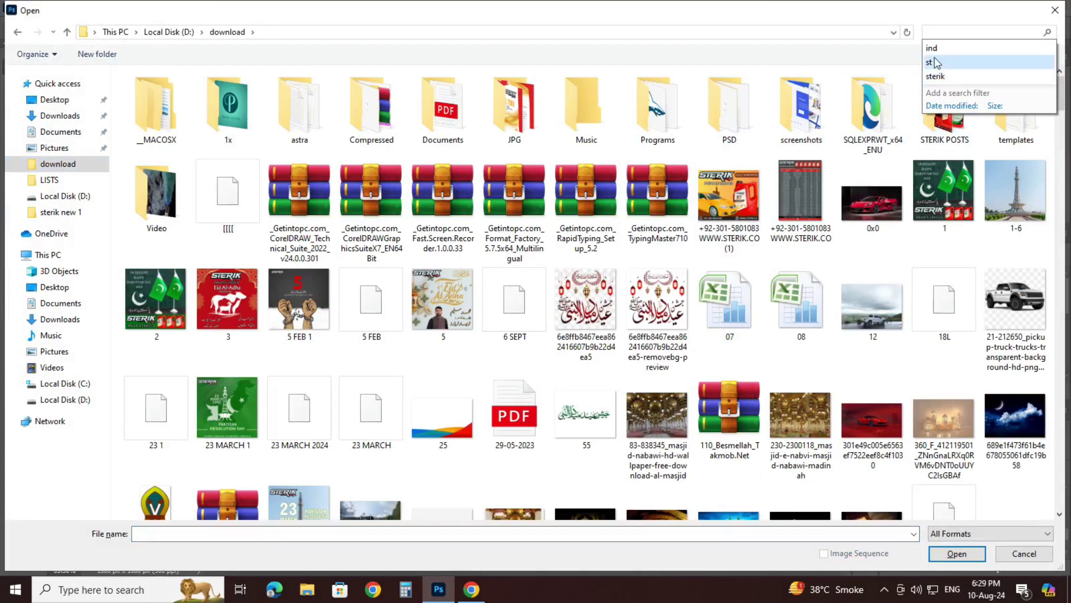
left_click(934, 62)
left_click(943, 344)
left_click(957, 554)
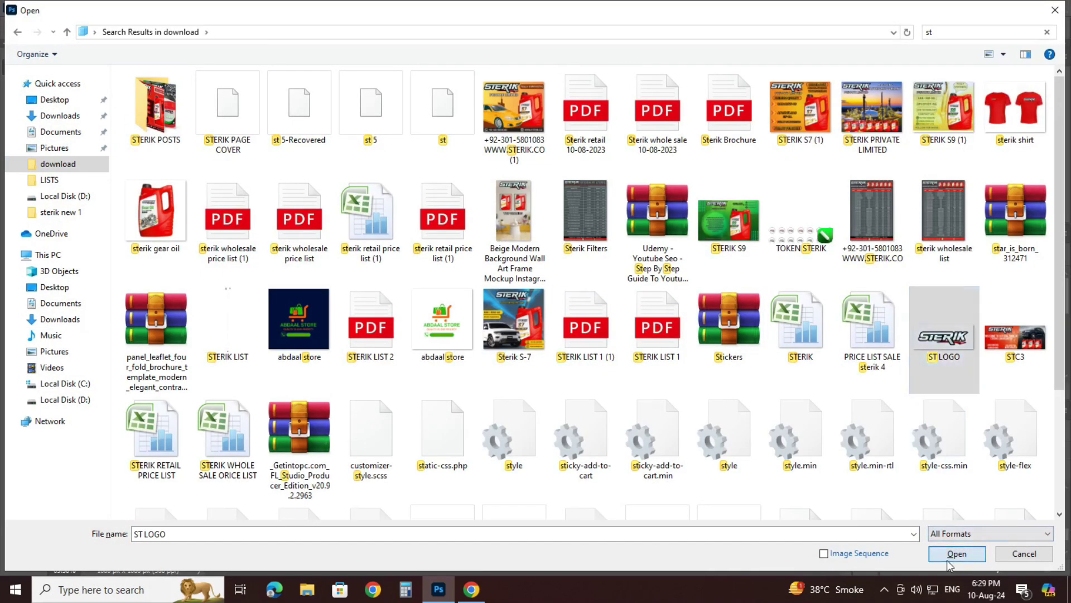
left_click(106, 49)
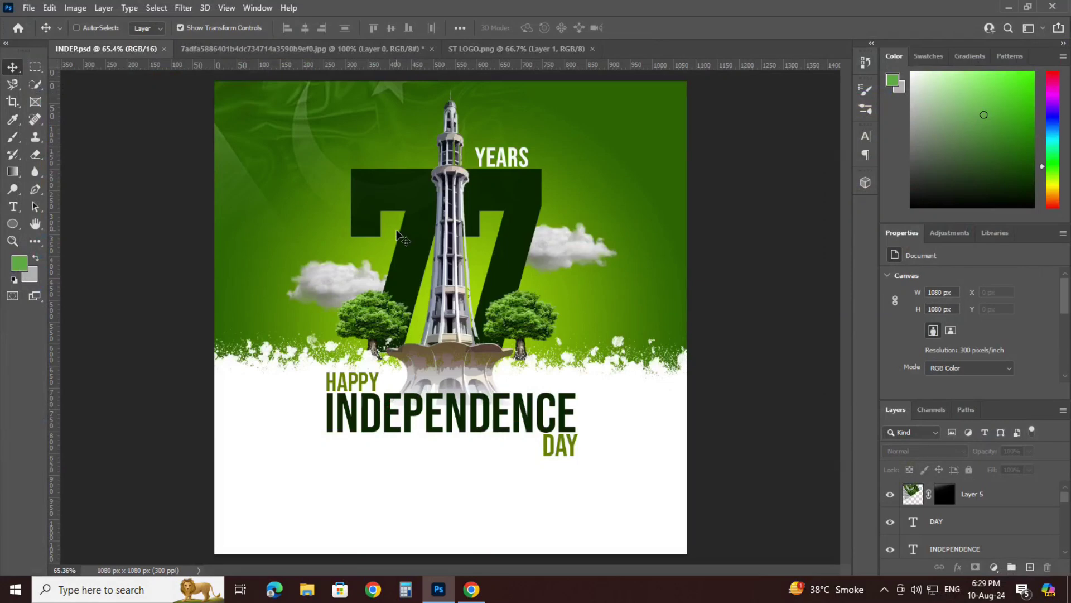
key("ctrl+v")
Step: Shrink the STERIK logo to about 164 px wide, place it in the poster's upper-left corner and save
left_click_drag(522, 327, 493, 286)
left_click_drag(790, 364, 329, 189)
key("ctrl+z")
left_click(772, 372)
left_click_drag(502, 281, 277, 103)
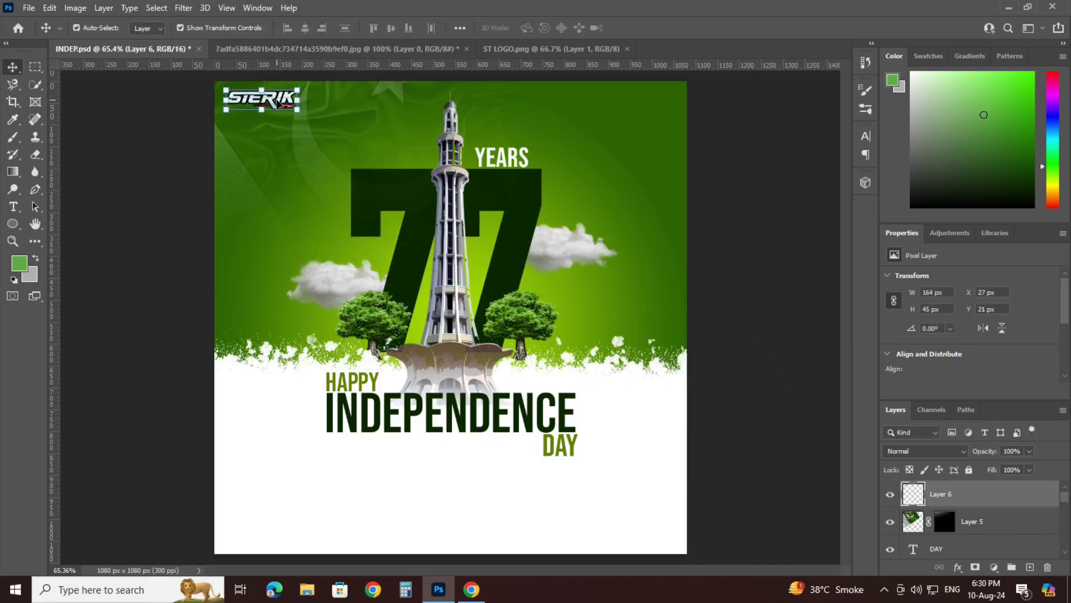
left_click(765, 192)
key("ctrl+s")
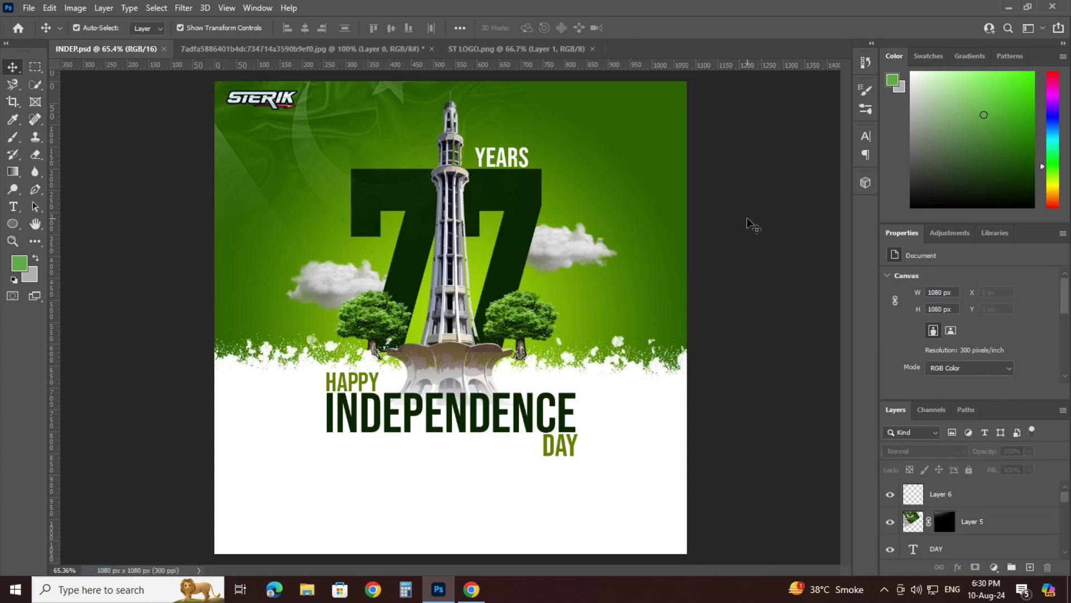
Step: Reduce the STERIK logo to about 142 px wide and nudge it to about X 28 px, Y 29 px
left_click_drag(255, 106, 625, 127)
key("ctrl+z")
left_click_drag(302, 114, 269, 103)
left_click(812, 200)
left_click(812, 200)
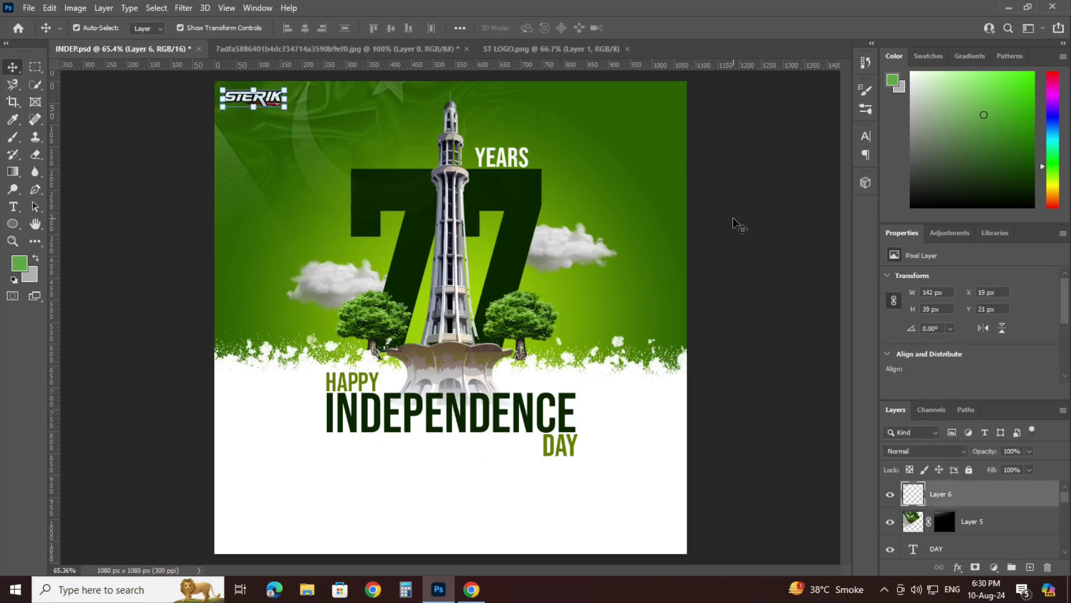
key("Down")
key("Down")
key("Down")
key("Down")
key("Right")
key("Right")
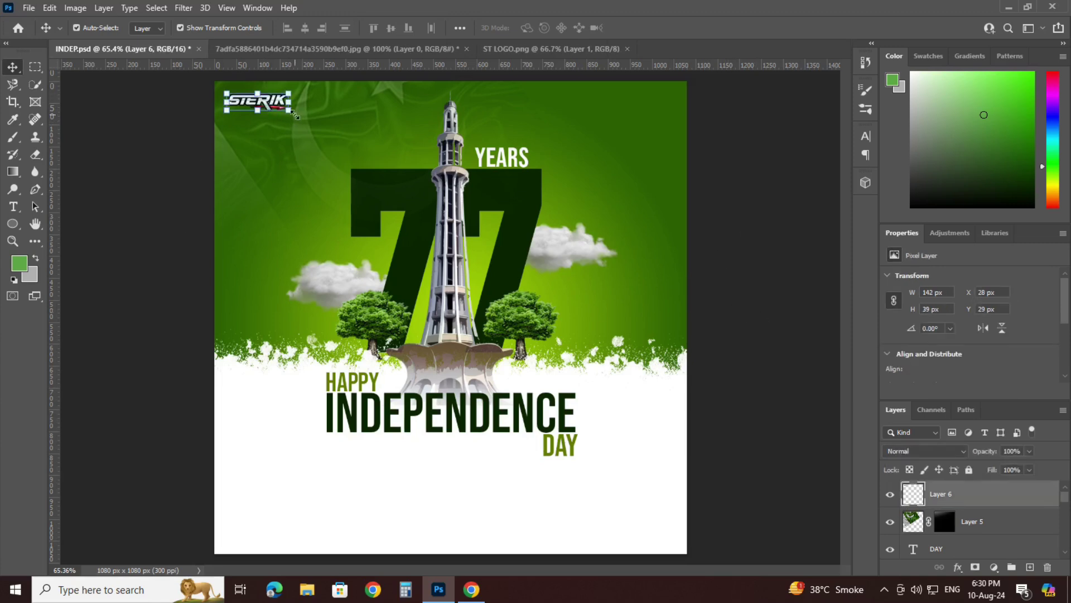
Step: Enlarge the STERIK logo to about 130% in the poster's upper-left corner and save the file
left_click_drag(294, 114, 308, 112)
key("ctrl+s")
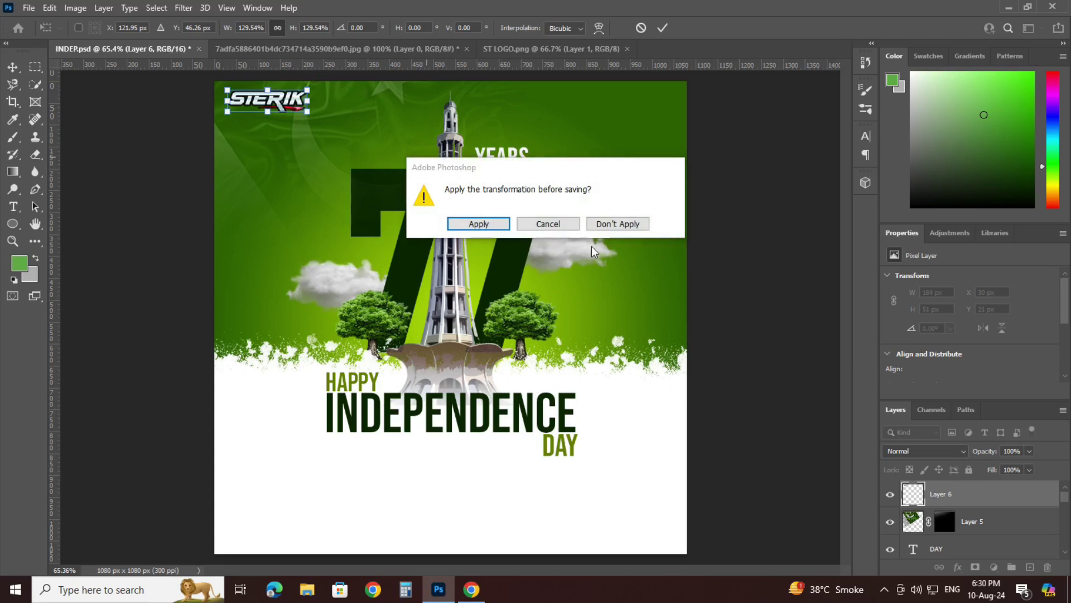
key("Escape")
left_click(765, 354)
left_click(768, 357)
key("ctrl+s")
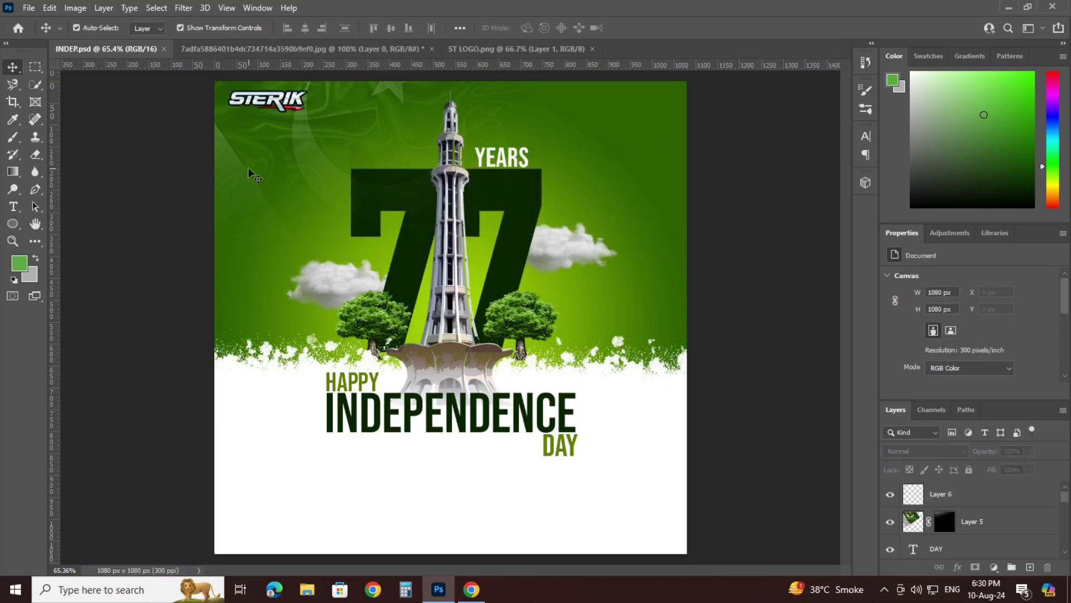
Step: Duplicate the faded flag, mirror the copy horizontally and place it across the poster's upper-right area
left_click_drag(253, 168, 561, 288, "alt")
left_click(986, 329)
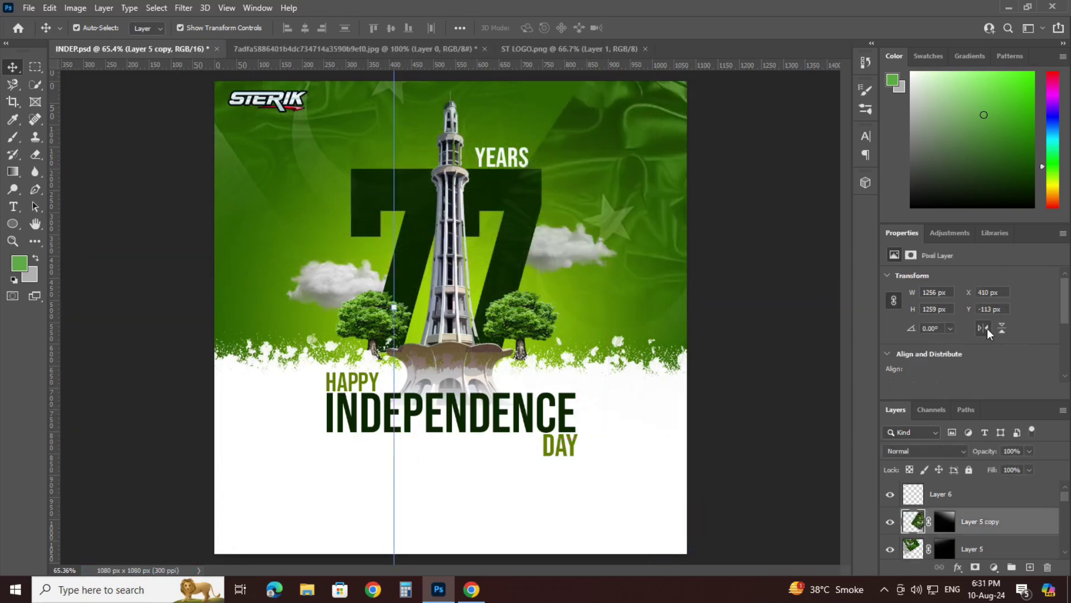
left_click(1003, 328)
left_click(1002, 328)
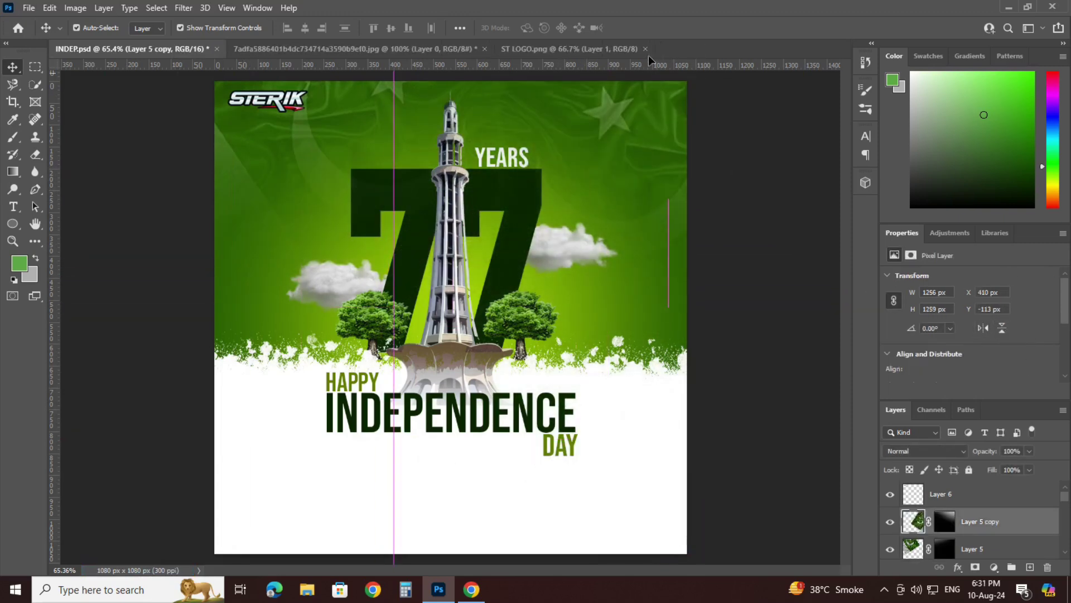
left_click_drag(634, 213, 628, 106)
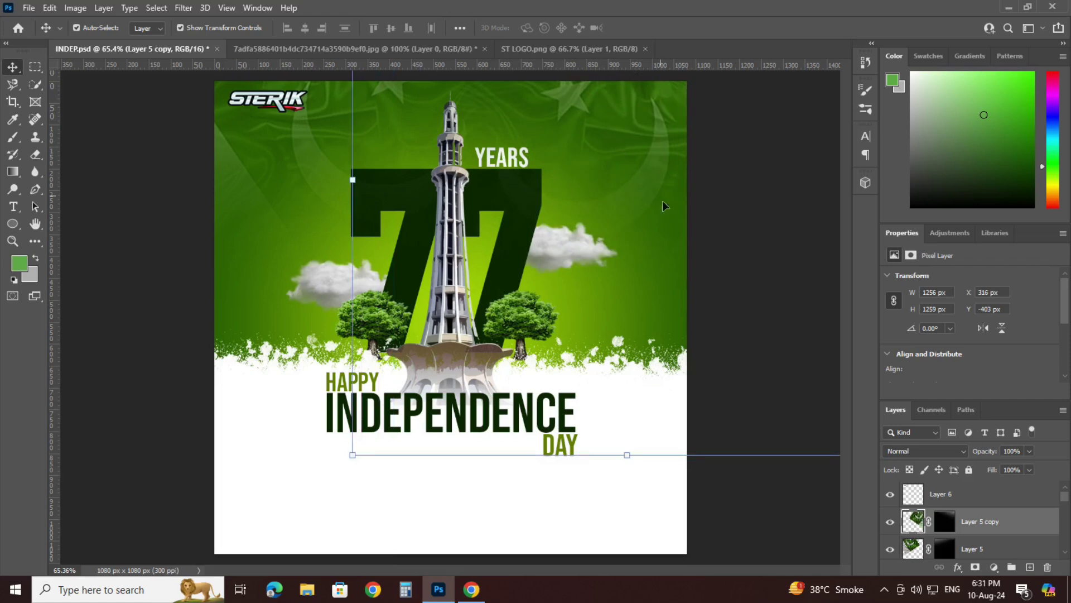
left_click(99, 291)
Step: Shift the mirrored flag copy about 26 px right and 14 px down
left_click_drag(616, 150, 595, 175)
key("ctrl+z")
left_click(159, 204)
left_click_drag(591, 124, 601, 129)
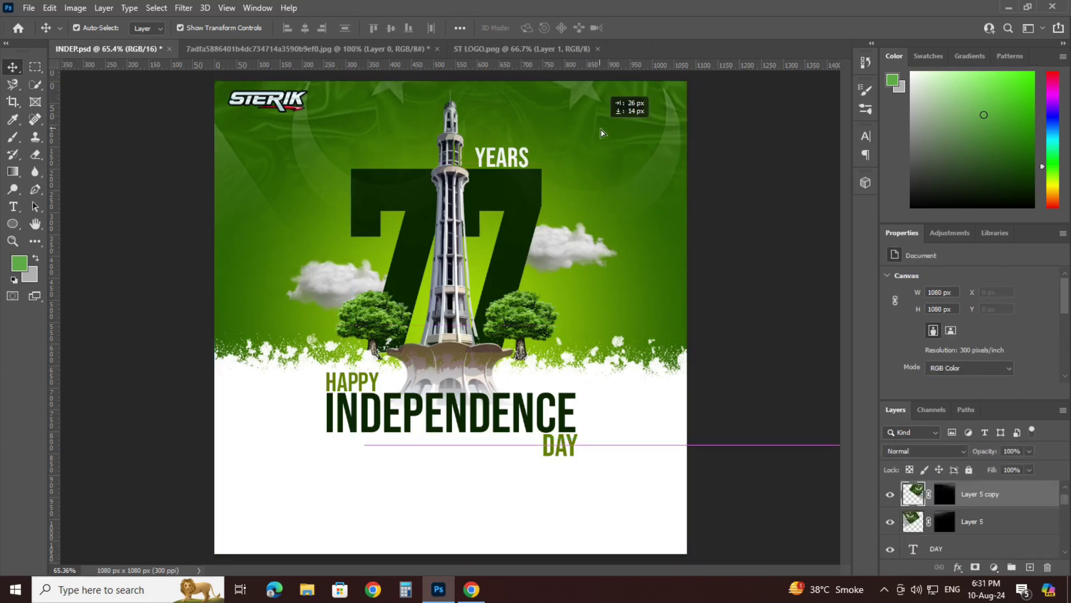
left_click(182, 309)
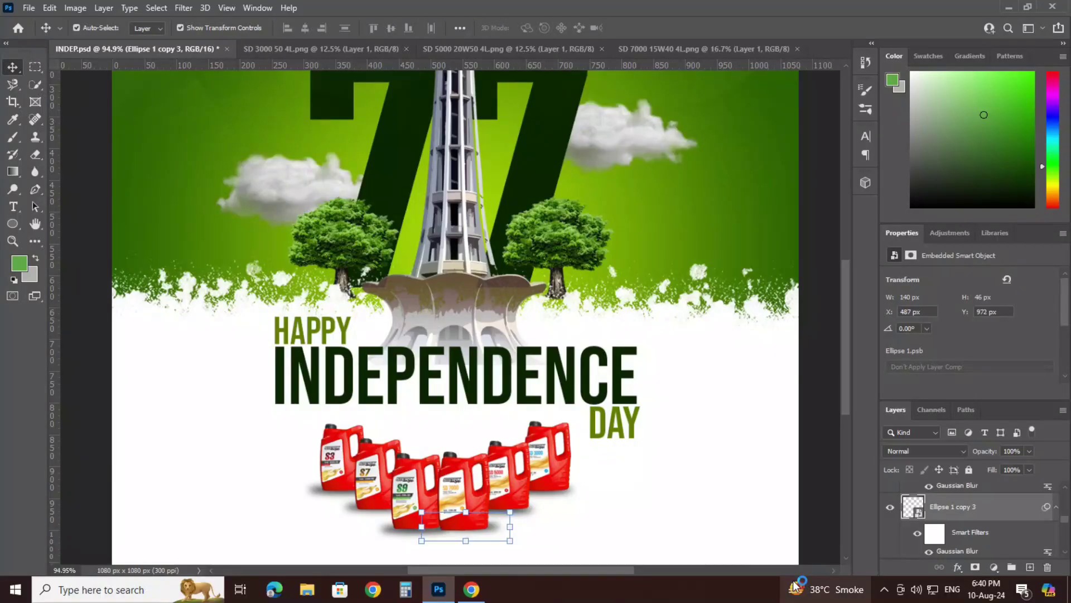
Step: Check the blurred shadow ellipses beneath the cans and save the poster file
left_click_drag(399, 541, 352, 513)
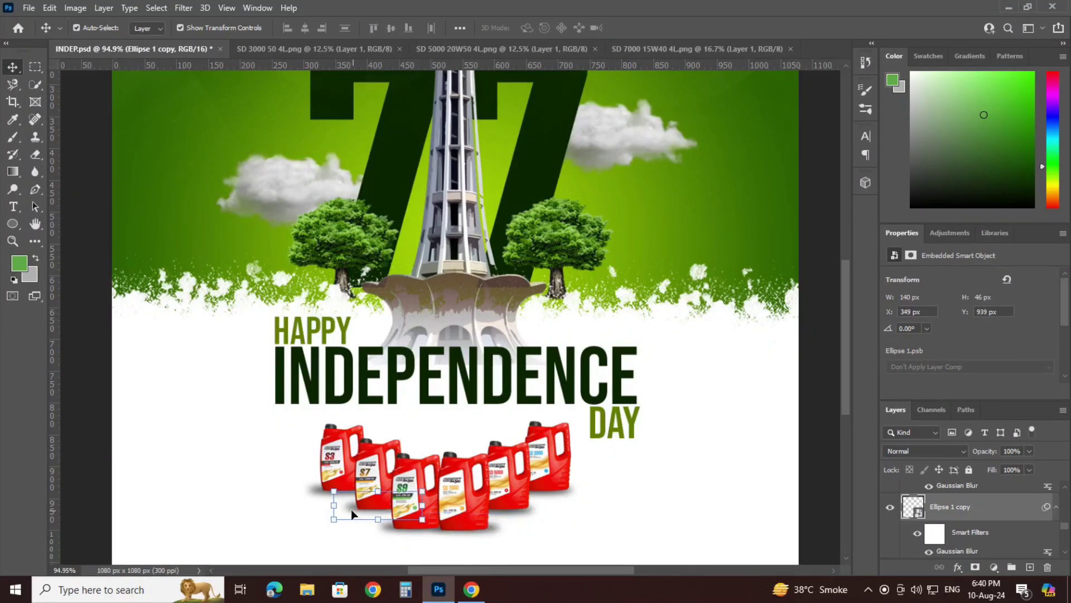
left_click(323, 495)
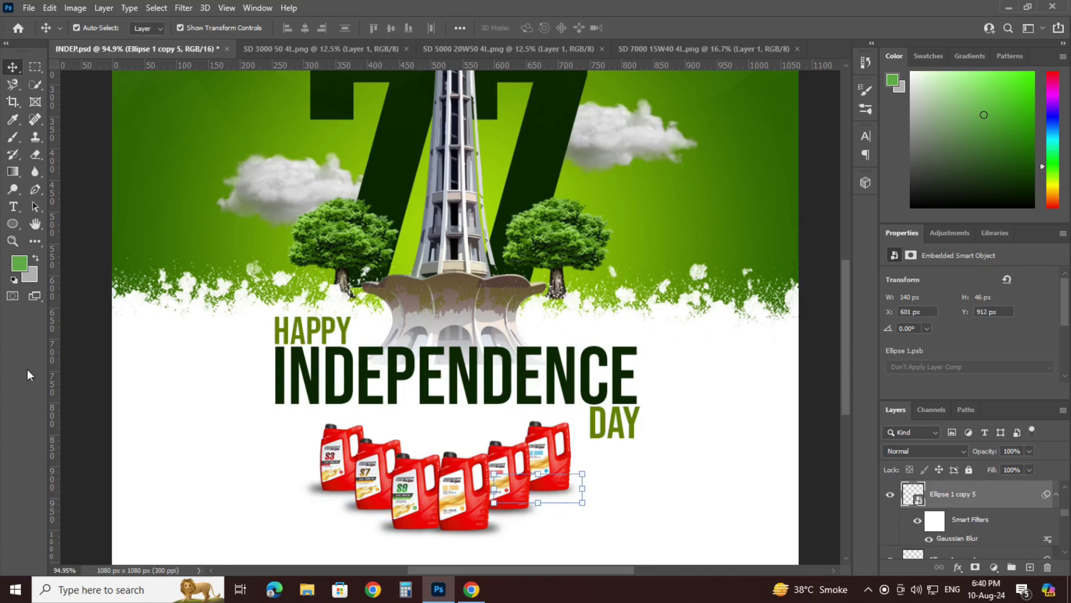
left_click(94, 380)
scroll(178, 386, "down", 1)
scroll(195, 509, "down", 4)
key("ctrl+s")
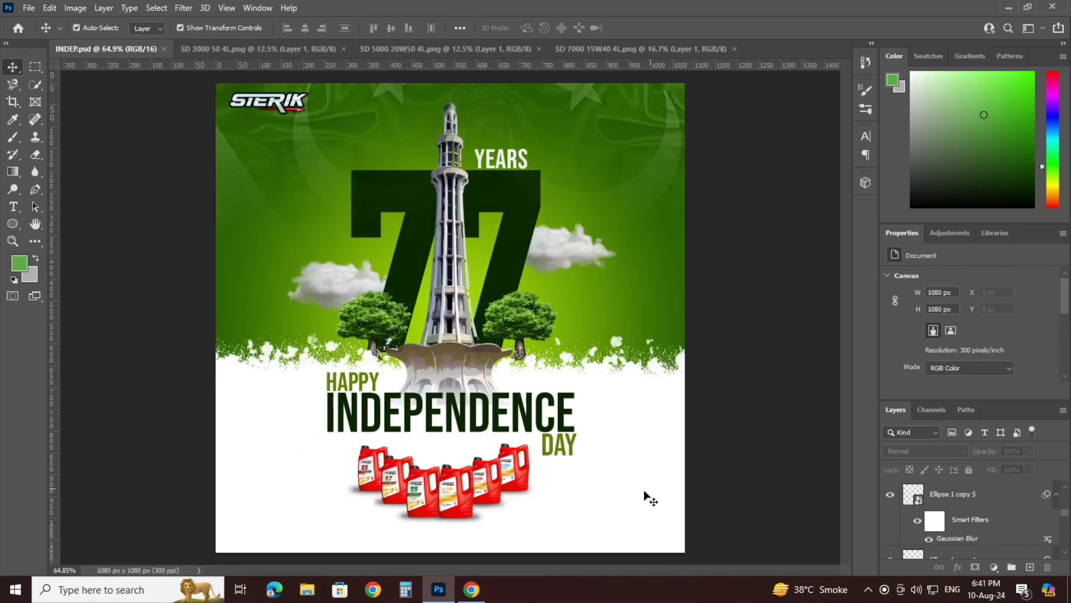
Step: Try to reposition the SD 5000 can within the row, and undo the move
left_click(522, 477)
left_click_drag(480, 495, 526, 478)
left_click(619, 479)
left_click(773, 468)
key("ctrl+z")
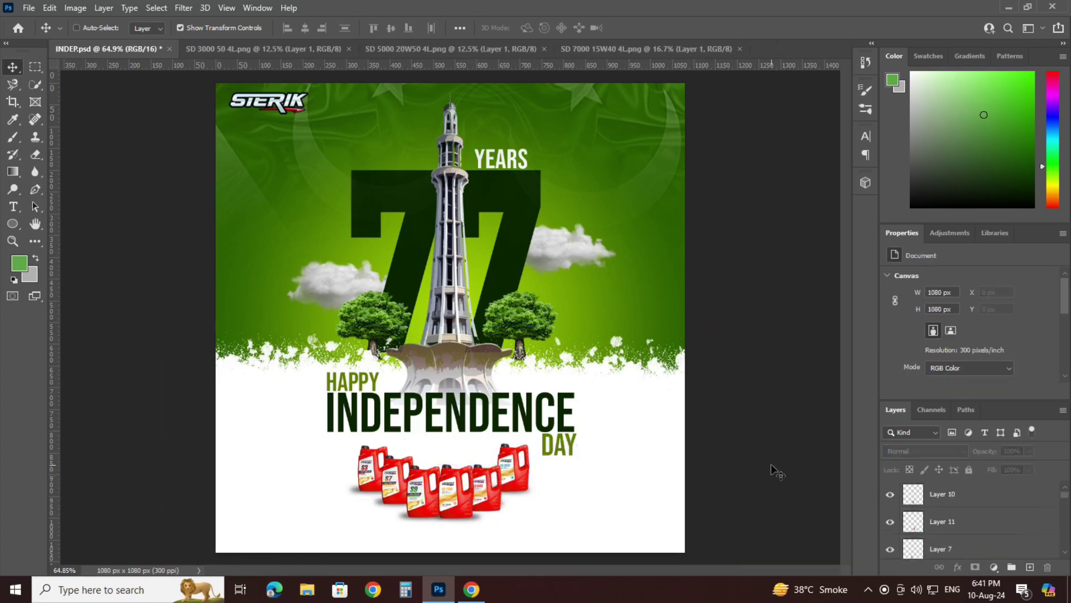
Step: Select the SD 3000 can together with its shadow ellipse and merge them into one layer
left_click(534, 497)
left_click(532, 493)
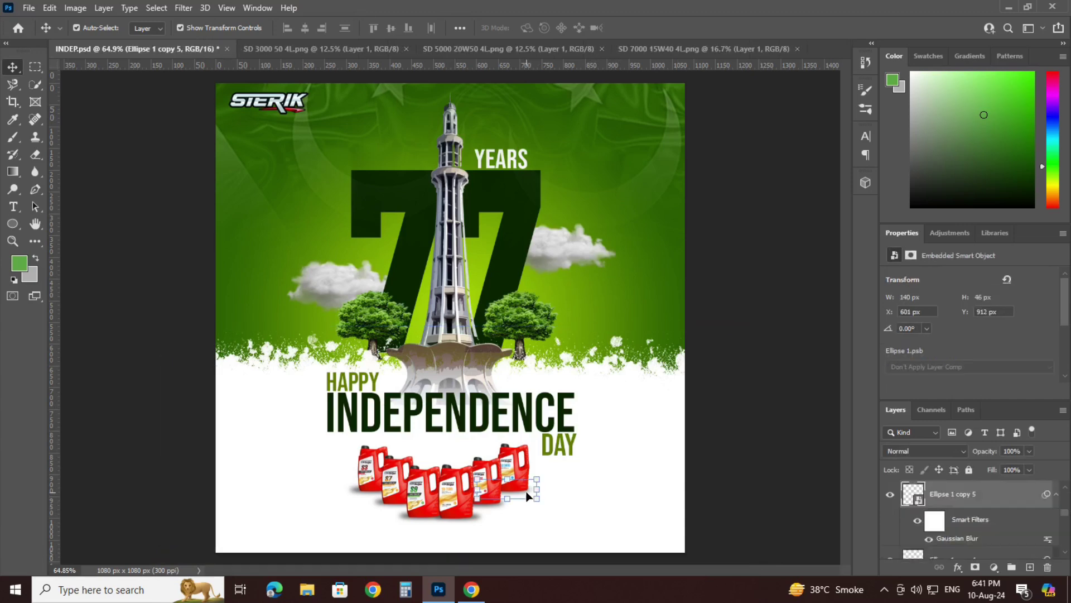
left_click(517, 521)
scroll(516, 514, "up", 5)
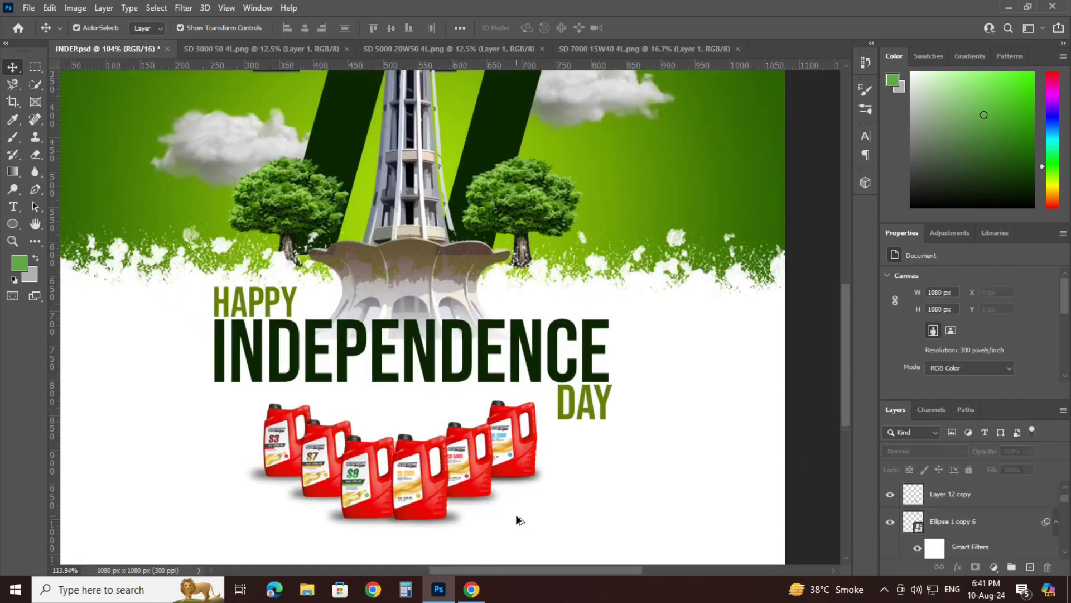
left_click(507, 412)
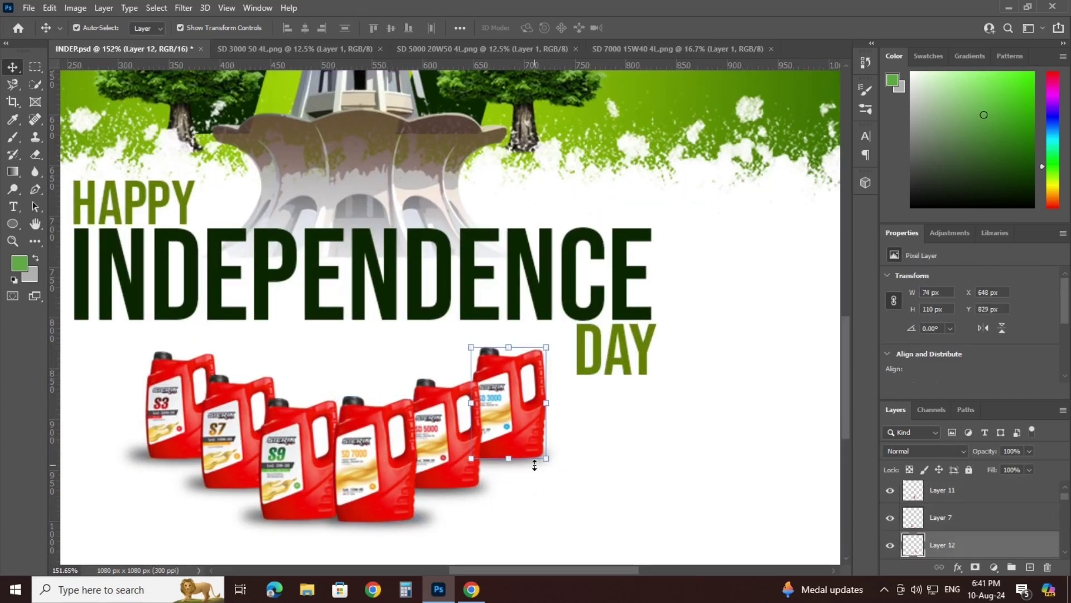
left_click(534, 462)
left_click(522, 411, "shift")
Step: Merge the SD 5000 and SD 7000 cans each with their own shadow ellipse
left_click(459, 460)
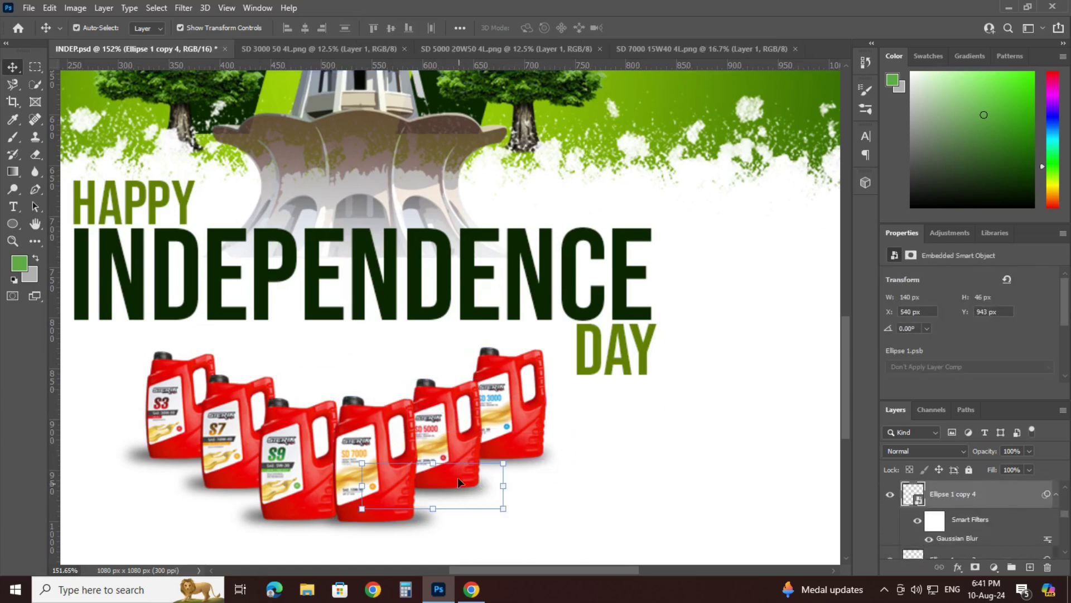
left_click(380, 495)
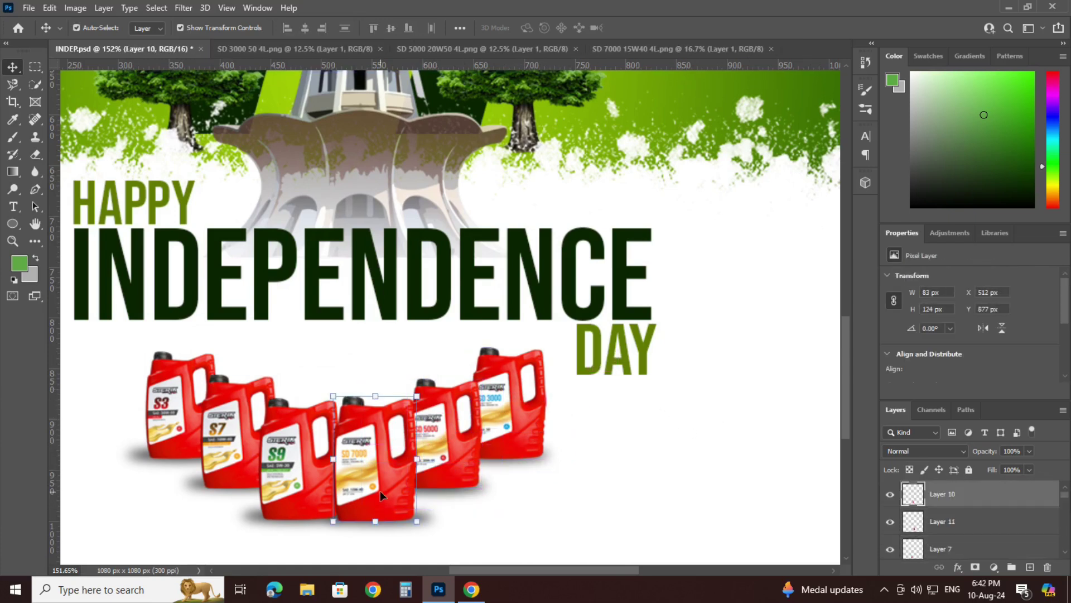
left_click(420, 520)
left_click(384, 467, "shift")
left_click(361, 536)
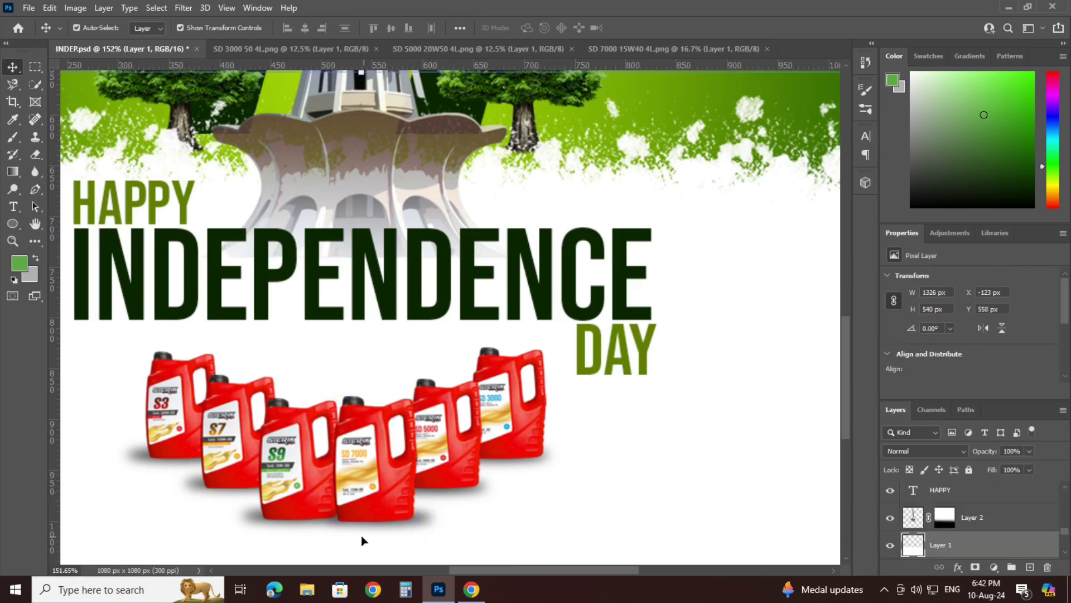
Step: Shift the SD 7000 can slightly to the right and merge the S9 can with its shadow ellipse
left_click(289, 517)
left_click_drag(381, 497, 389, 495)
left_click(302, 509)
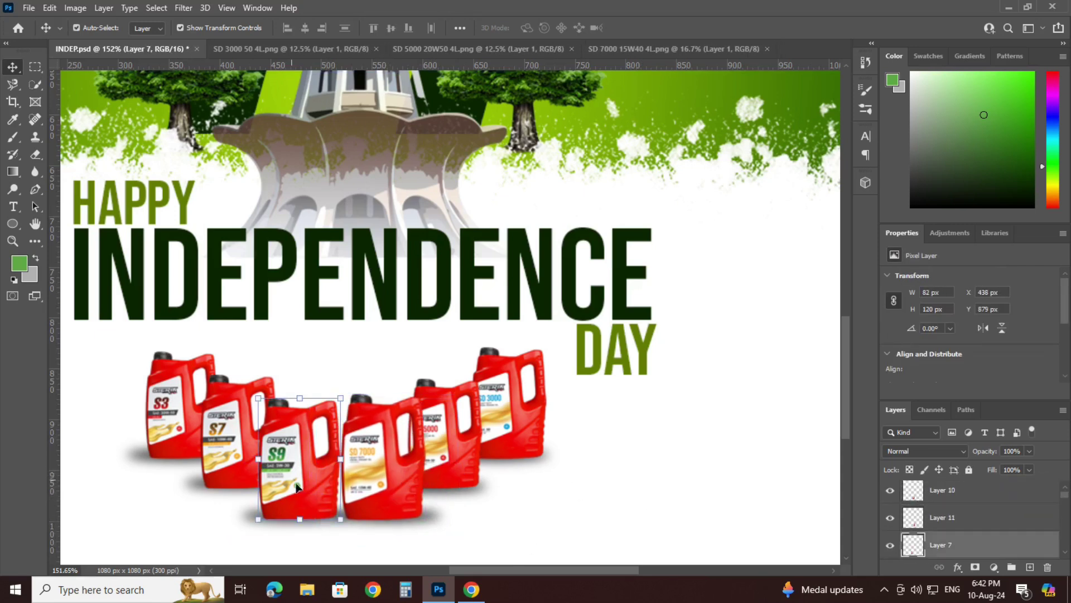
left_click(258, 520)
left_click(285, 437, "shift")
key("ctrl+e")
Step: Merge the S7 and S3 cans each with their own shadow ellipse
left_click(172, 484)
left_click(195, 485)
left_click(227, 431, "shift")
key("ctrl+e")
left_click(142, 454)
left_click(158, 398, "shift")
key("ctrl+e")
Step: Lower the SD 5000, SD 3000, S7 and S3 cans into a flatter row beside the two centre cans
left_click(524, 501)
left_click_drag(443, 458, 454, 477)
left_click_drag(535, 427, 542, 454)
left_click(283, 473)
left_click_drag(204, 434, 198, 453)
left_click_drag(443, 460, 436, 457)
left_click_drag(188, 422, 187, 454)
left_click_drag(495, 451, 494, 452)
Step: Nudge the outermost SD 3000 and S3 cans slightly down to even out the row
left_click(755, 478)
scroll(754, 478, "down", 1)
scroll(514, 455, "down", 7)
scroll(383, 505, "up", 1)
left_click(522, 442)
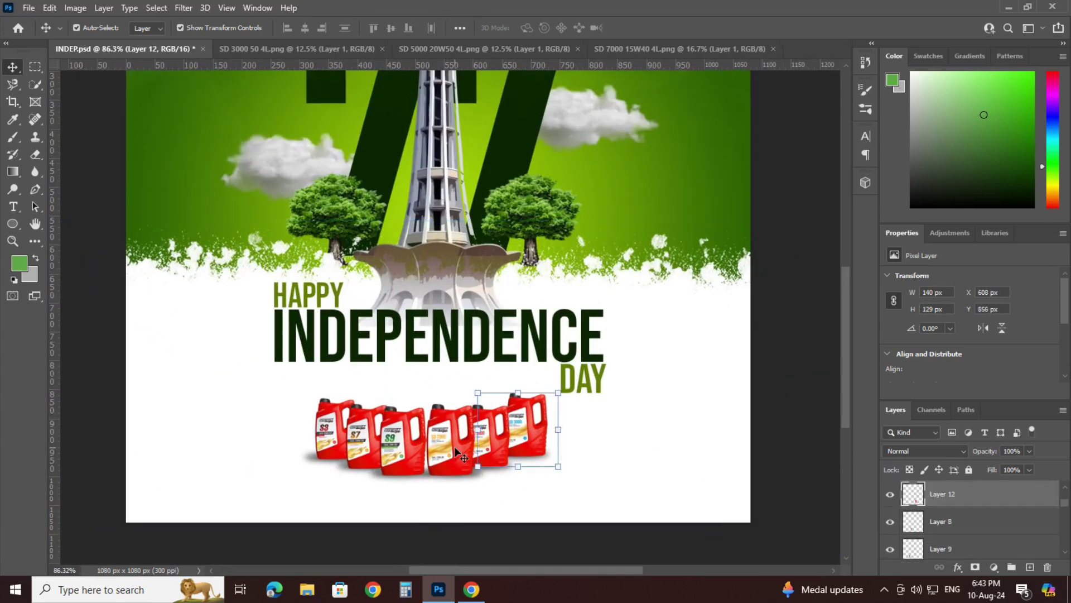
left_click_drag(522, 444, 523, 451)
left_click(801, 442)
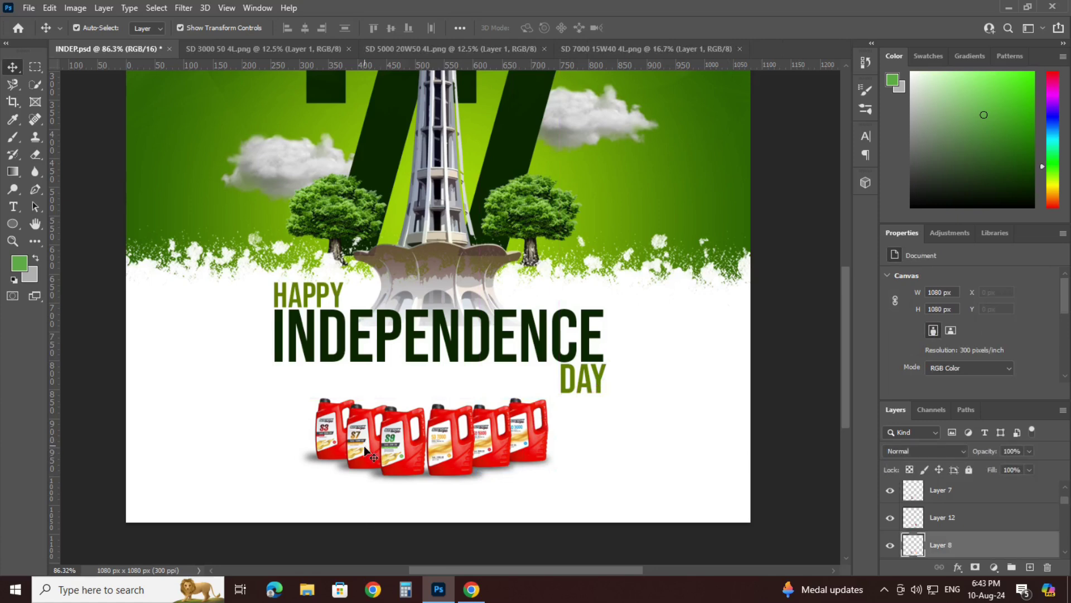
left_click_drag(323, 428, 324, 434)
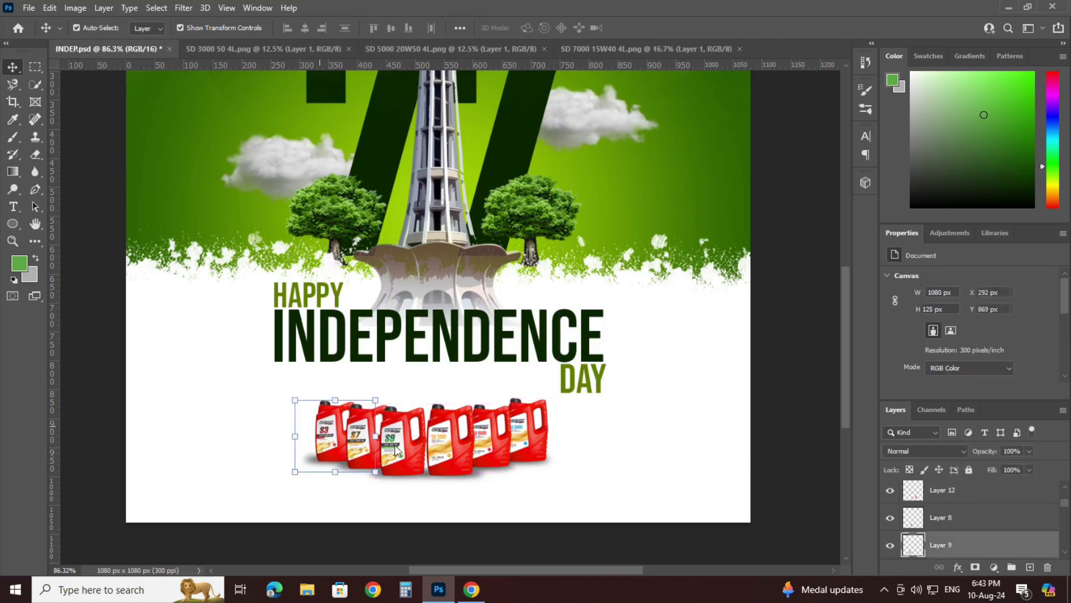
Step: Select all six can layers and convert them into a single smart object
left_click(769, 539)
left_click(526, 443)
key("ctrl+t")
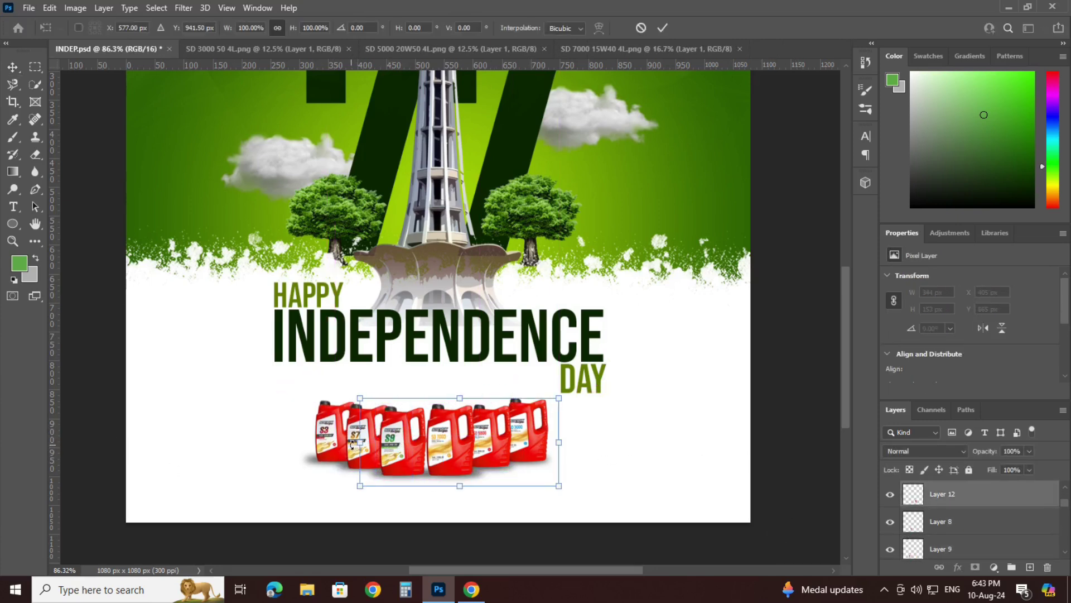
scroll(313, 474, "up", 3)
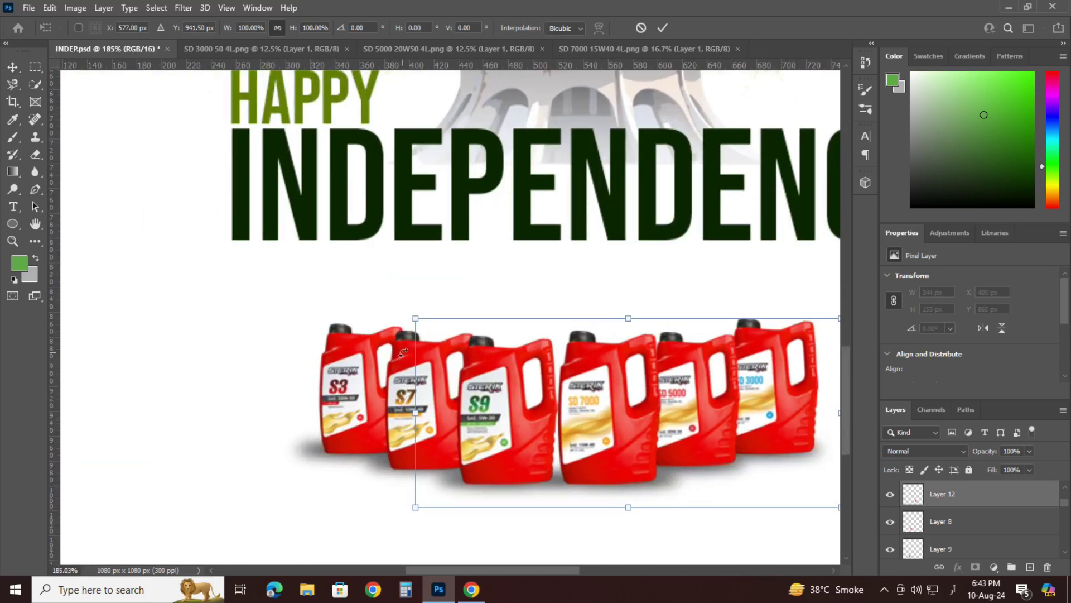
left_click(142, 358)
left_click(403, 404, "shift")
left_click(324, 399, "shift")
right_click(968, 495)
left_click(845, 198)
Step: Duplicate the cans smart object just below the original and place the copy beneath it in the layer order
scroll(312, 360, "down", 4)
left_click_drag(371, 385, 378, 432)
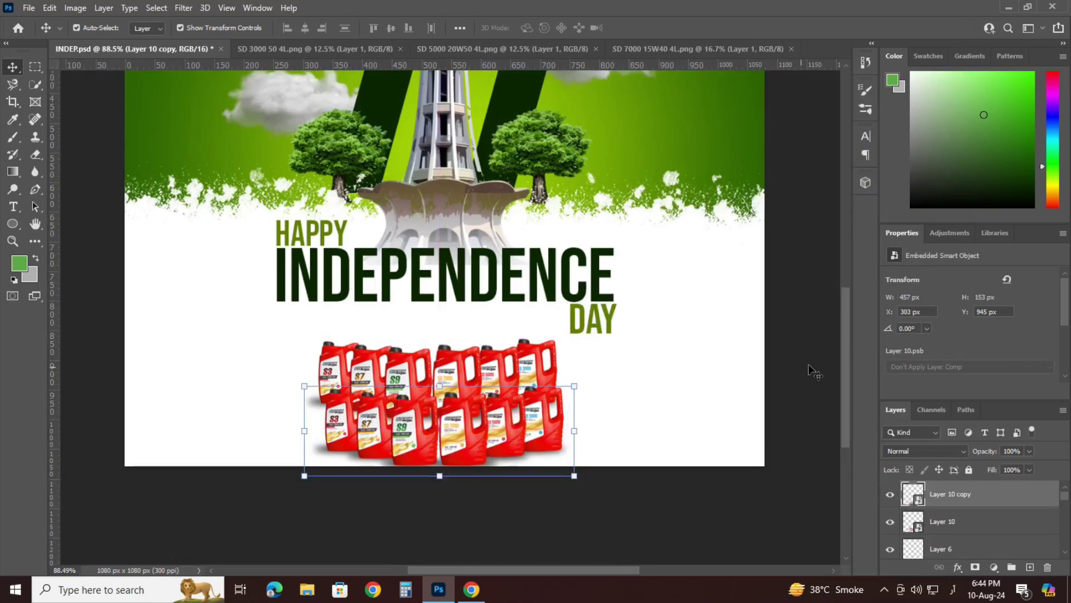
left_click_drag(970, 503, 971, 534)
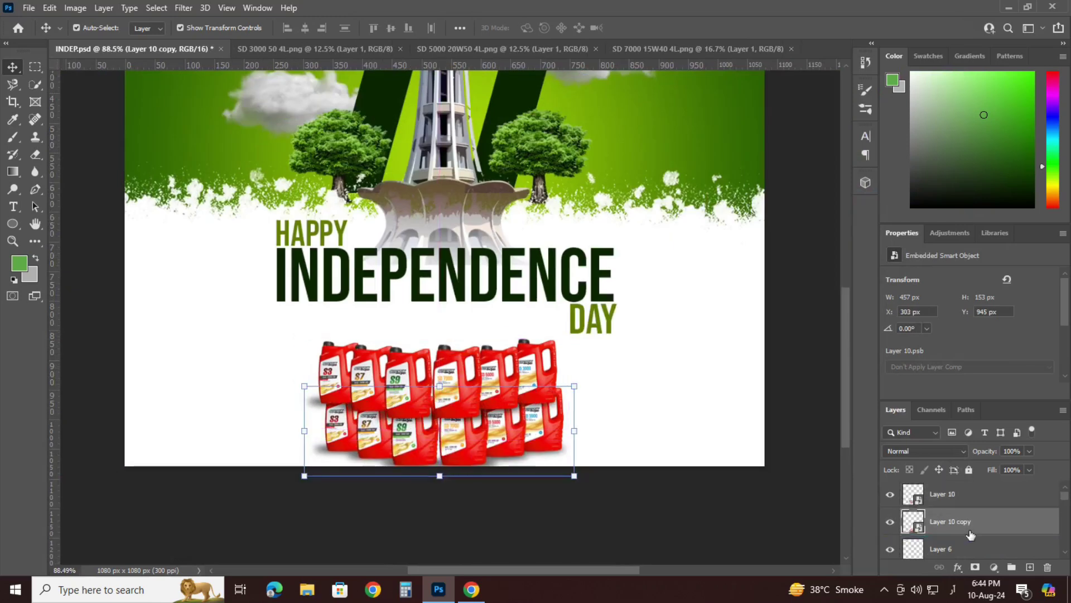
Step: Flip the cans copy vertically and align it directly under the original cans as a reflection
right_click(578, 386)
left_click(599, 389)
left_click_drag(423, 451, 421, 441)
key("Return")
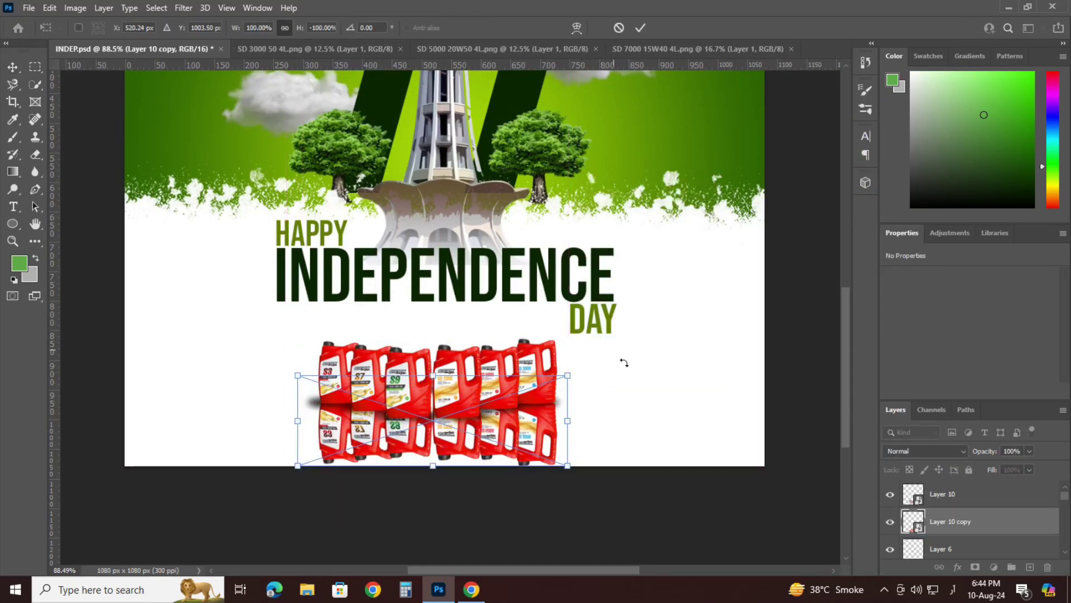
Step: Set the reflection layer's opacity to 60%
scroll(1003, 534, "down", 1)
type("30")
key("Return")
left_click(987, 450)
type("60")
key("Return")
Step: Add a layer mask to the reflection and fade its lower part with a black Soft Round brush, size 600
left_click(975, 567)
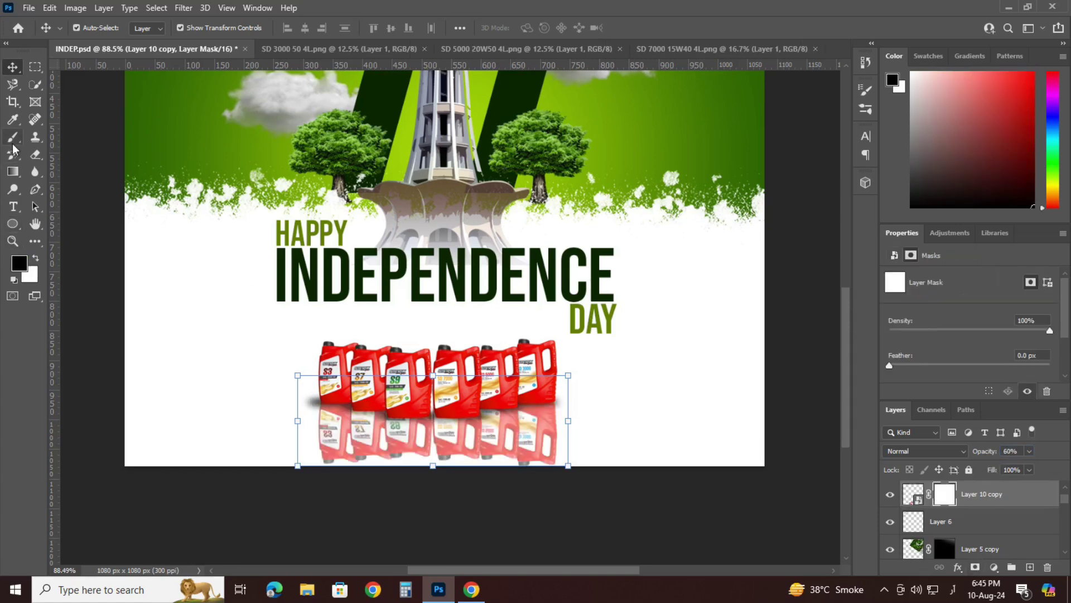
left_click(14, 140)
scroll(710, 478, "down", 3)
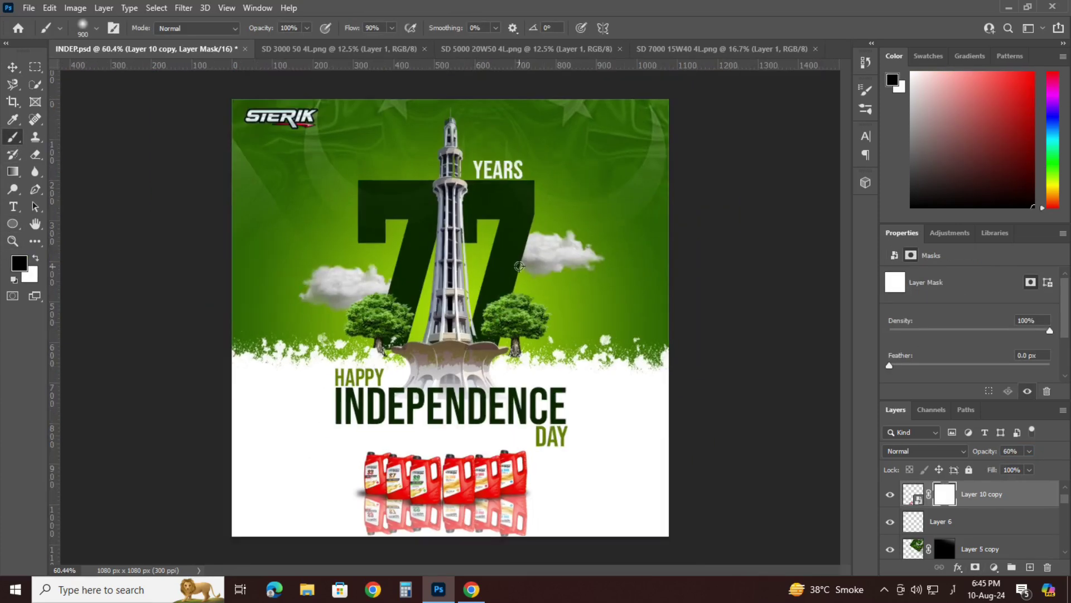
left_click(96, 28)
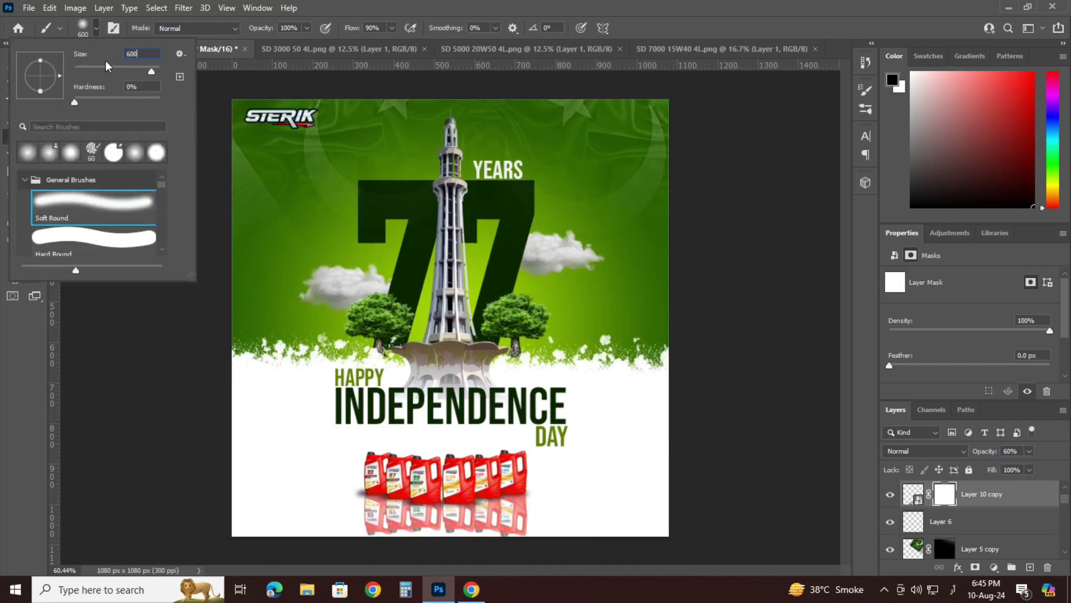
key("Return")
scroll(480, 522, "down", 3)
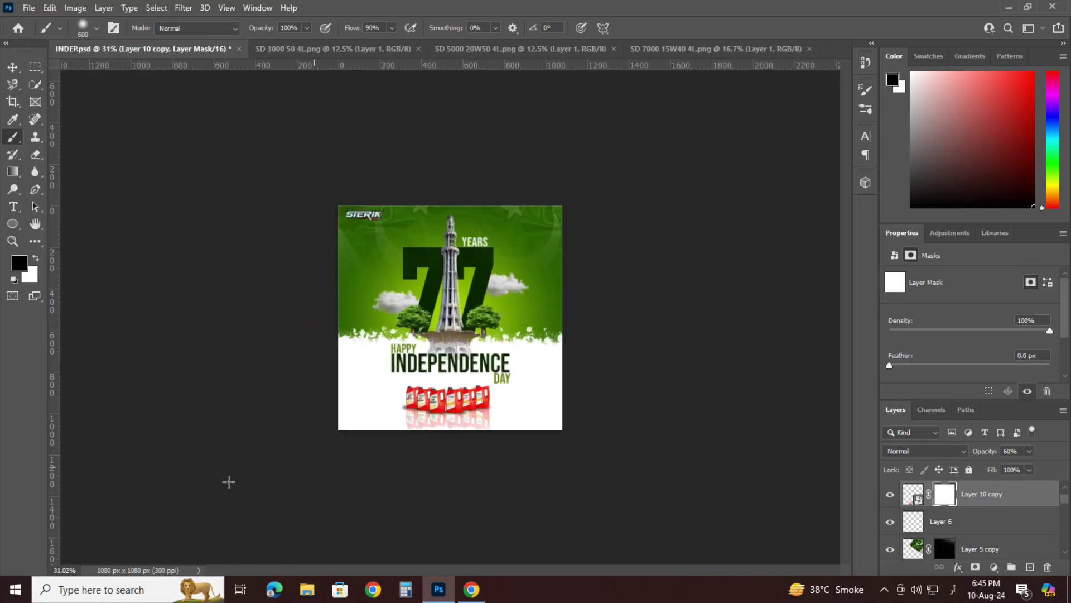
left_click(13, 67)
scroll(462, 442, "up", 3)
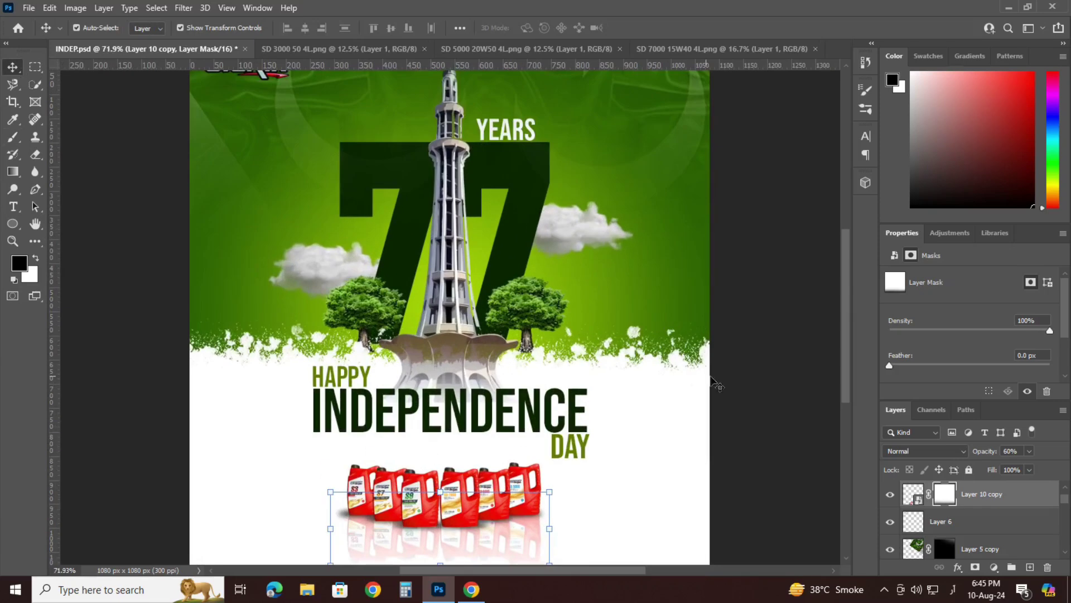
Step: Try to move the cans and their reflection up and slightly left, and undo the move
left_click(711, 384)
left_click(536, 531)
left_click(529, 480, "shift")
left_click_drag(522, 488, 514, 475)
key("ctrl+z")
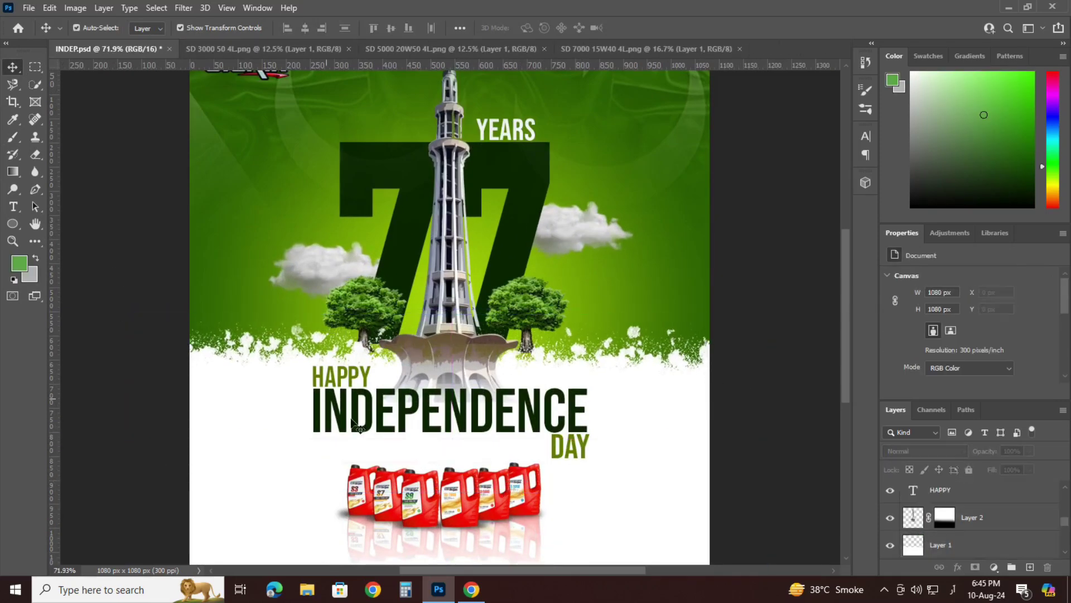
Step: Move the cans together with their reflection up to just beneath the INDEPENDENCE heading and save the file
left_click(424, 541)
left_click(411, 484, "shift")
left_click_drag(412, 489, 414, 460)
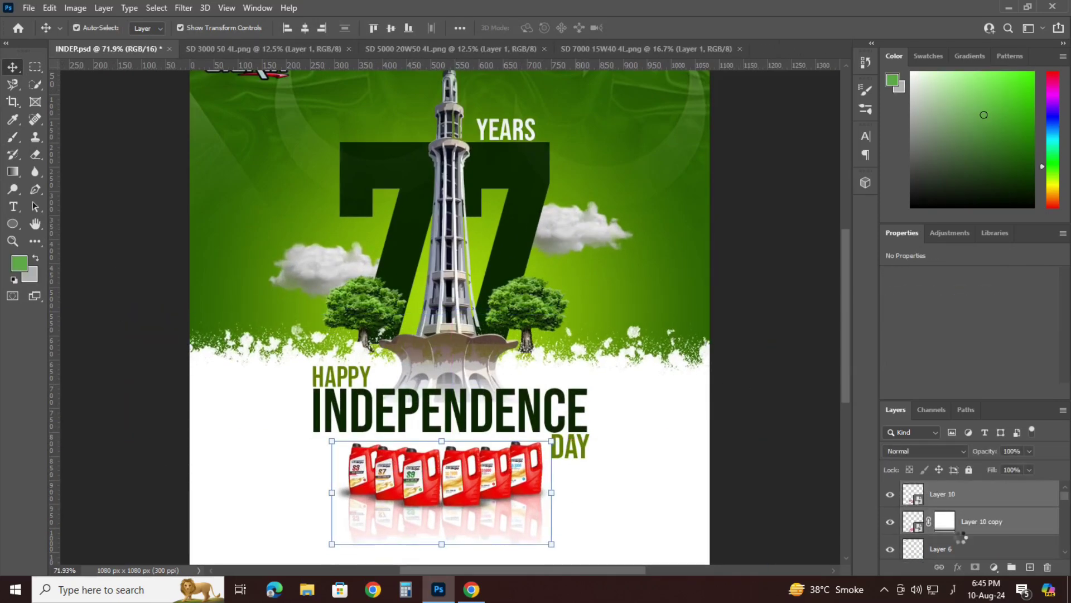
left_click(788, 456)
key("ctrl+s")
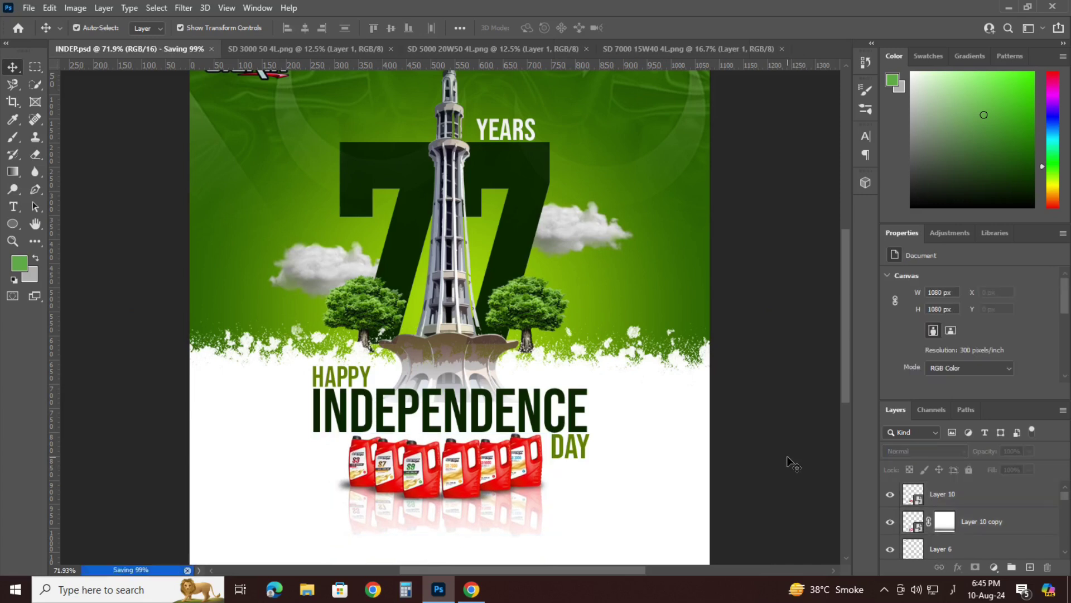
left_click(962, 595)
left_click(937, 470)
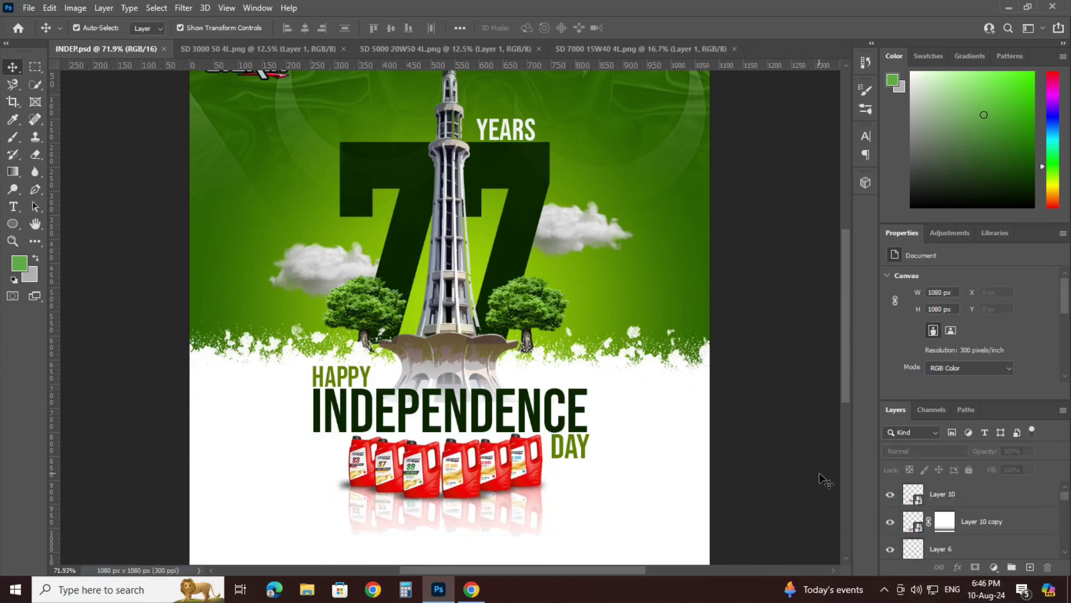
scroll(578, 423, "up", 2)
scroll(588, 311, "down", 3)
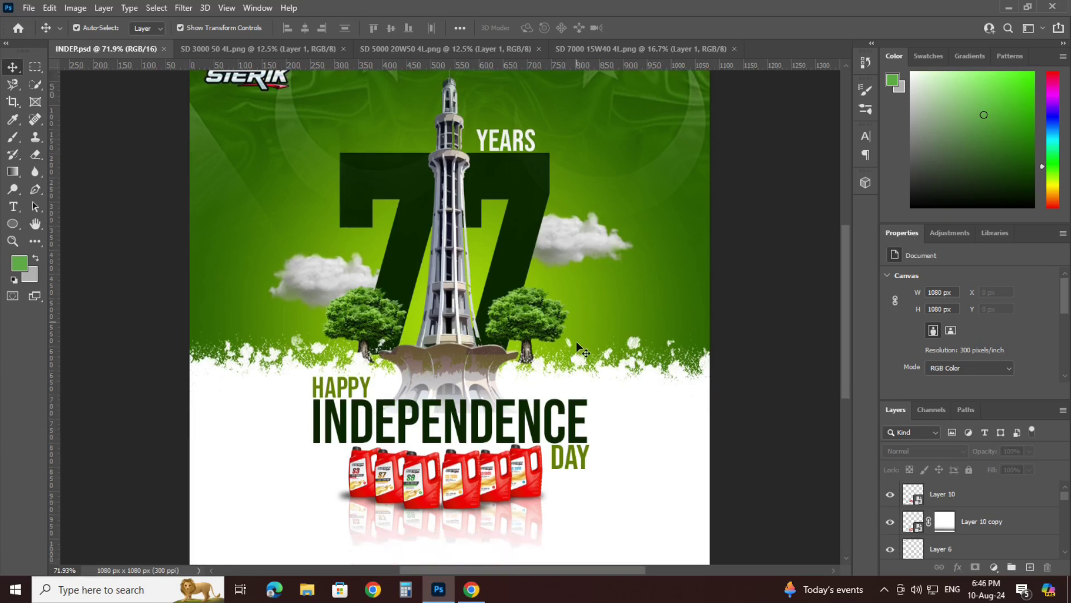
Step: Draw a 1135 × 85 px rectangle across the poster's bottom edge with a dark green fill and no stroke
right_click(15, 222)
left_click(61, 222)
left_click_drag(176, 520, 722, 504)
left_click(200, 29)
left_click(118, 54)
left_click(153, 29)
left_click(150, 100)
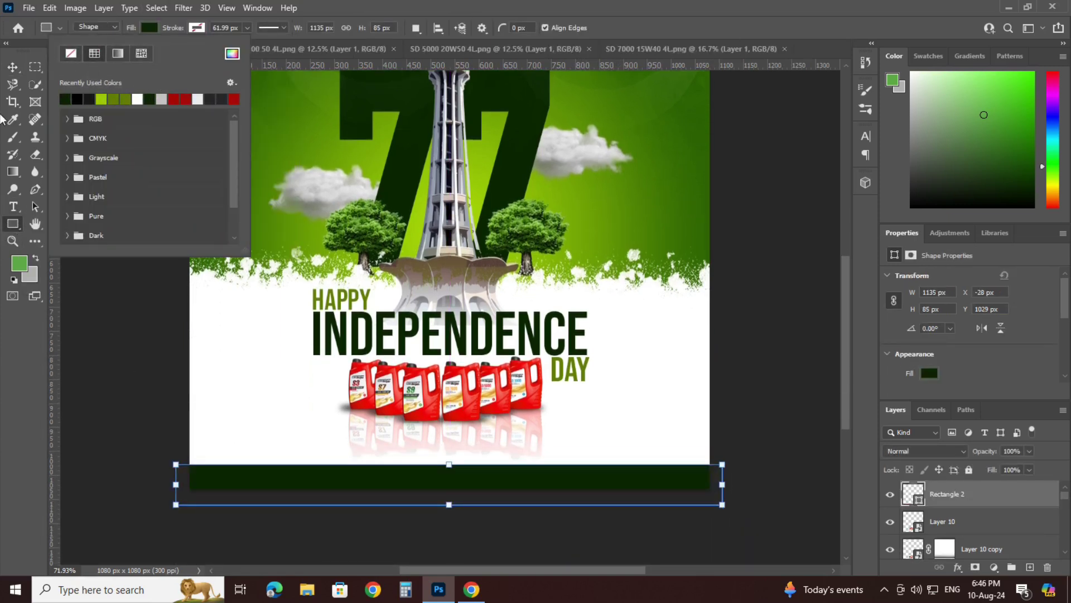
Step: Move the dark green rectangle up to about X -26 px, Y 1005 px
key("v")
left_click(514, 506)
left_click_drag(527, 480, 528, 467)
left_click(774, 399)
scroll(555, 481, "up", 3)
left_click(567, 539)
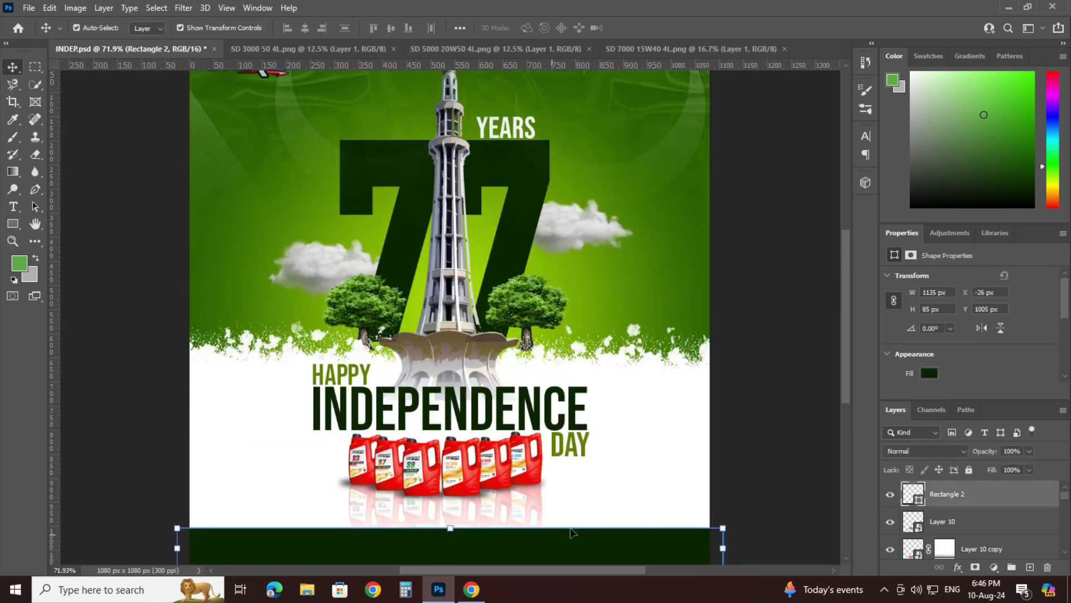
Step: Try alternative recent colours as the fill of the bottom rectangle
left_click(929, 373)
left_click(922, 419)
left_click(782, 423)
left_click(697, 540)
left_click(930, 372)
left_click(938, 418)
left_click(779, 421)
Step: Reposition the bottom rectangle to about X -36 px, Y 1013 px and set its fill to dark green
scroll(726, 441, "down", 4)
scroll(642, 491, "up", 3)
left_click_drag(572, 541, 567, 540)
left_click(928, 373)
left_click(912, 418)
left_click(789, 467)
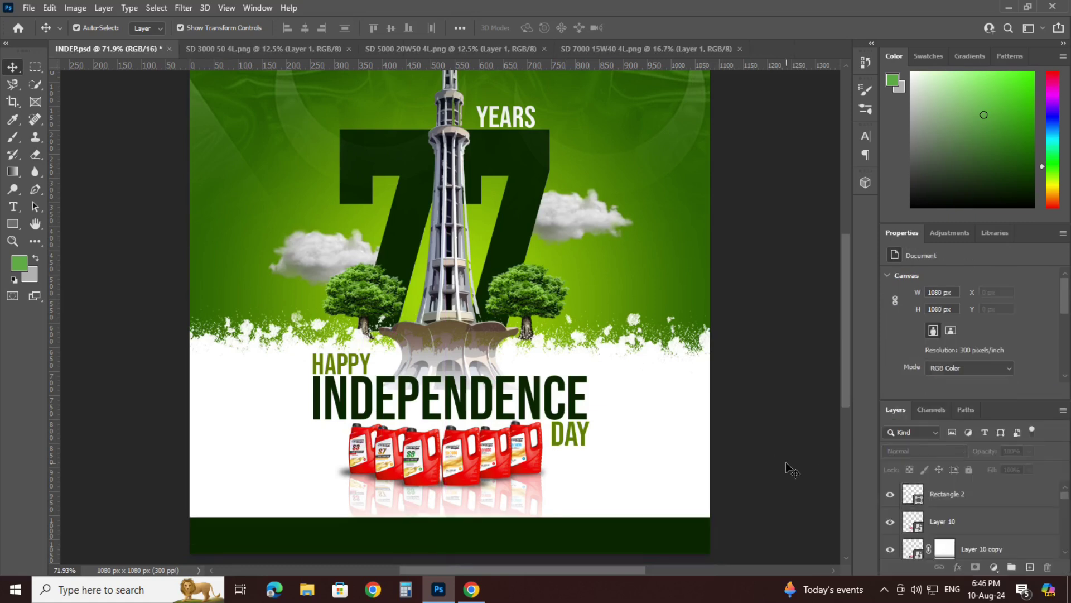
Step: Check the dark green bottom bar against the poster edge and save the file
scroll(597, 488, "down", 2)
left_click(597, 489)
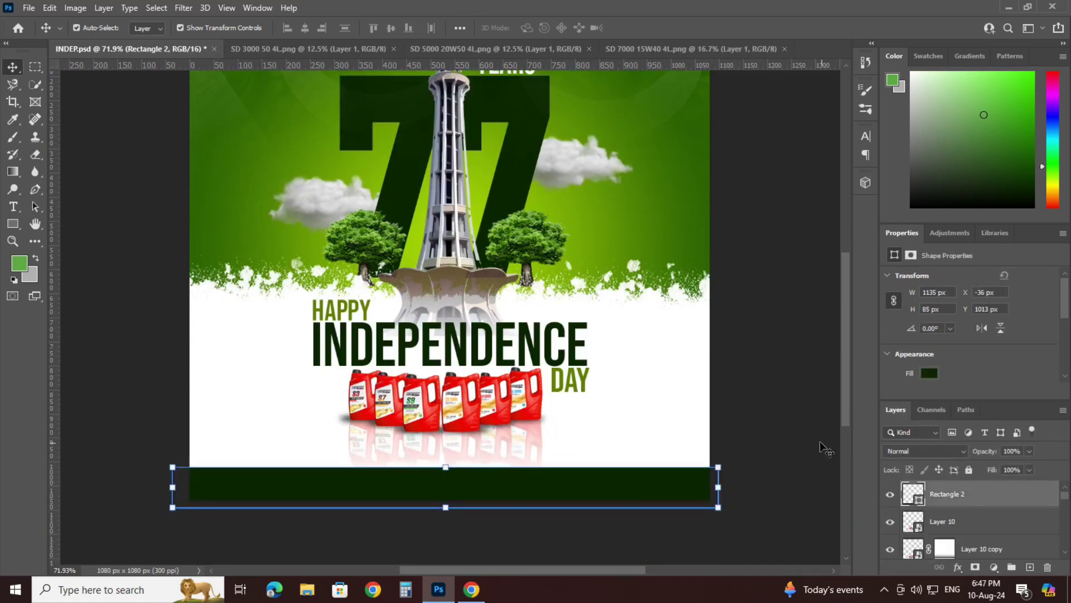
left_click(803, 436)
scroll(748, 404, "down", 1)
scroll(748, 404, "up", 2)
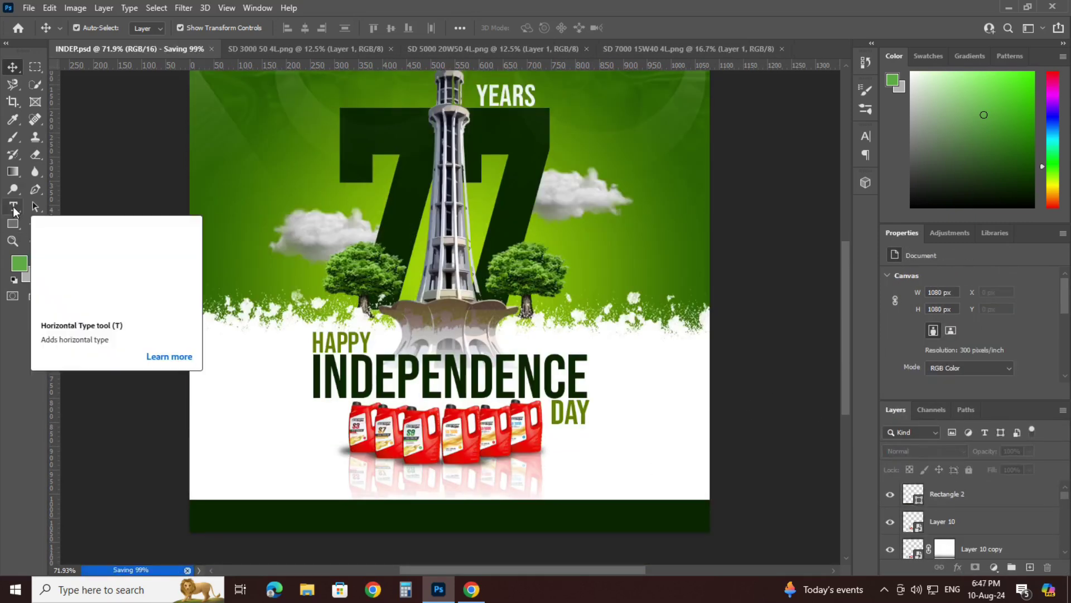
left_click(13, 207)
left_click(466, 524)
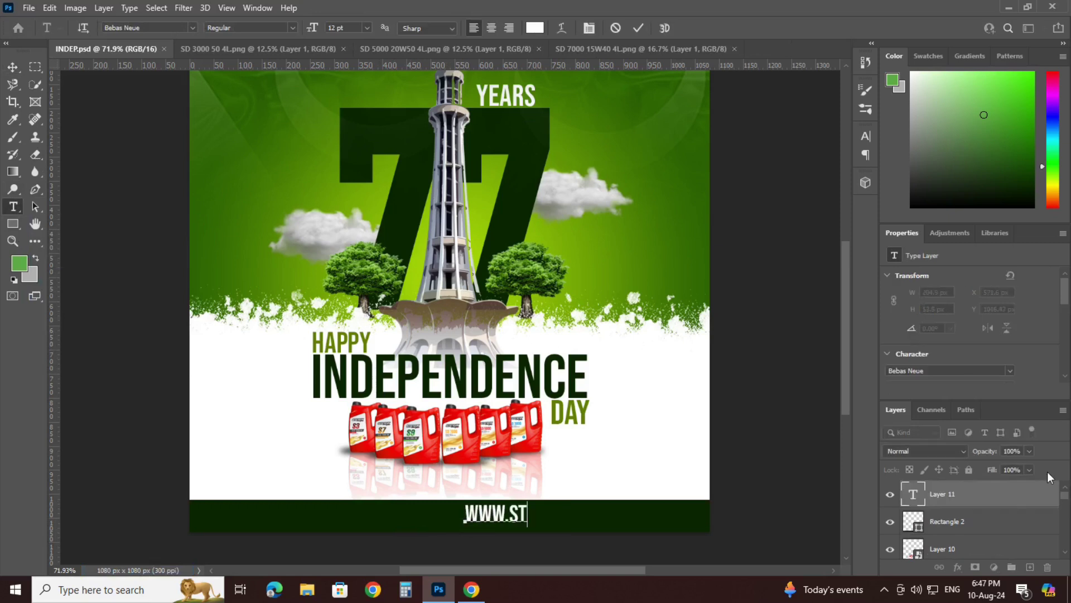
left_click(13, 66)
left_click_drag(497, 514, 438, 513)
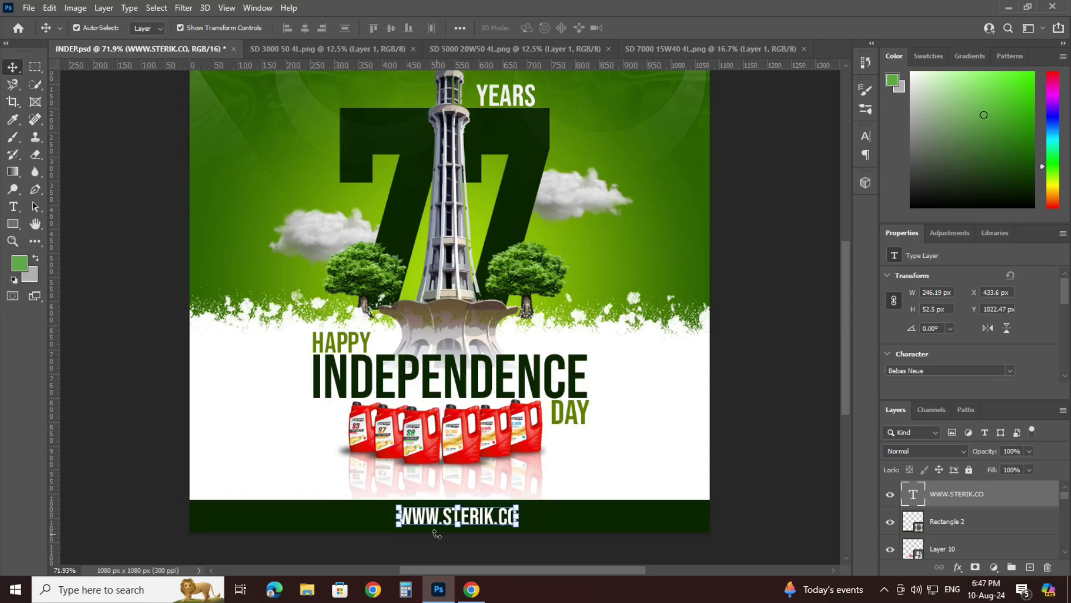
Step: Reposition the website text on the bottom bar to about X 421 px, Y 1021 px and save the file
left_click(734, 371)
left_click_drag(489, 523, 488, 522)
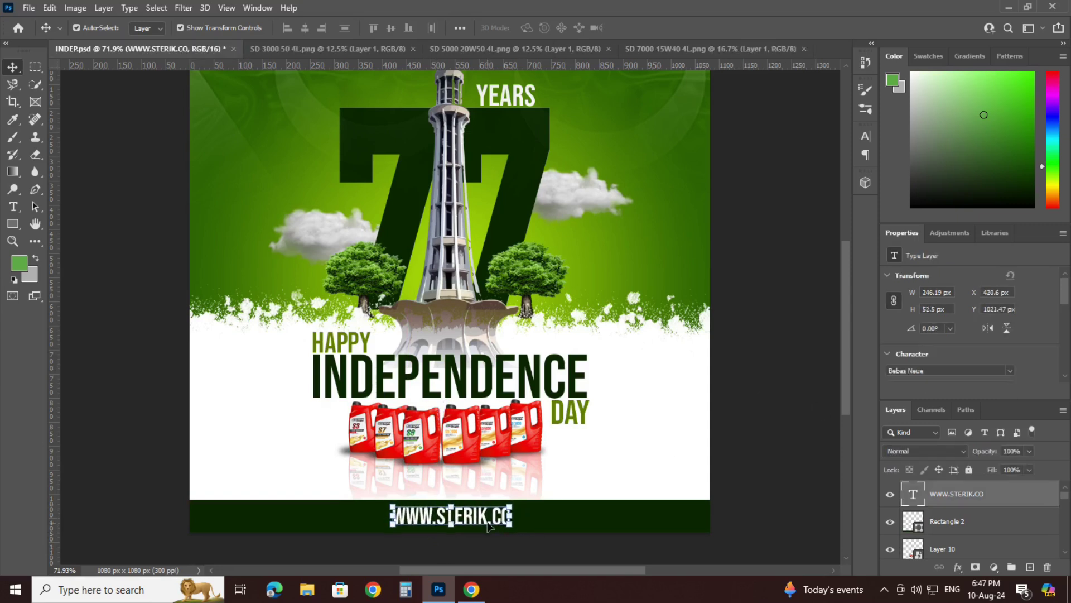
left_click(773, 412)
key("ctrl+s")
key("ctrl+0")
left_click(553, 525)
left_click(706, 454)
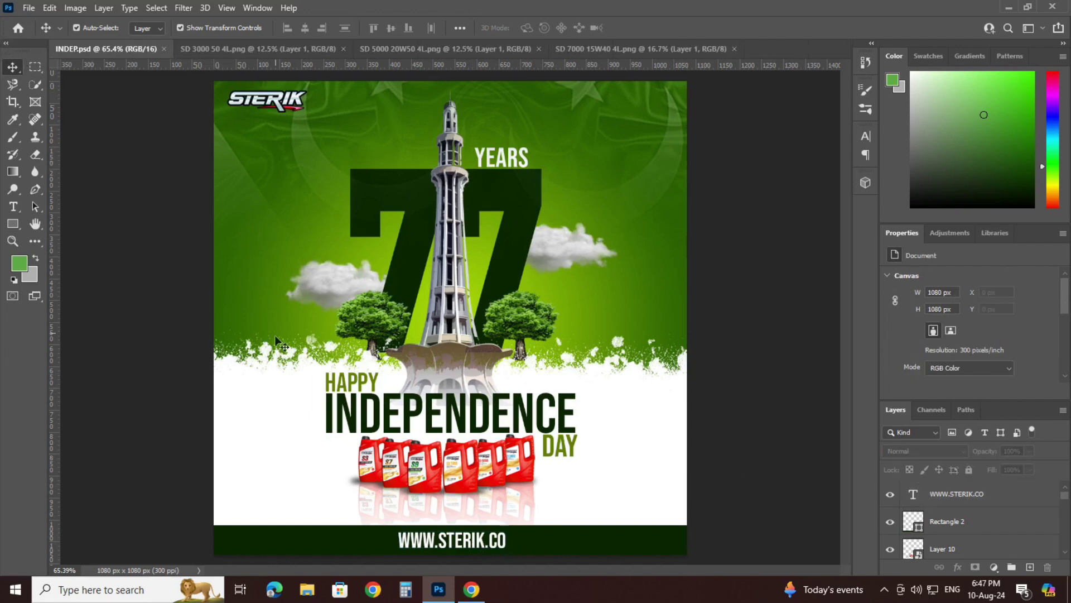
Step: Copy the upper-left flag texture to the poster's lower-left corner, bring it above all layers, flip it vertically and adjust its position
left_click_drag(307, 146, 215, 481)
left_click_drag(1023, 548, 1013, 479)
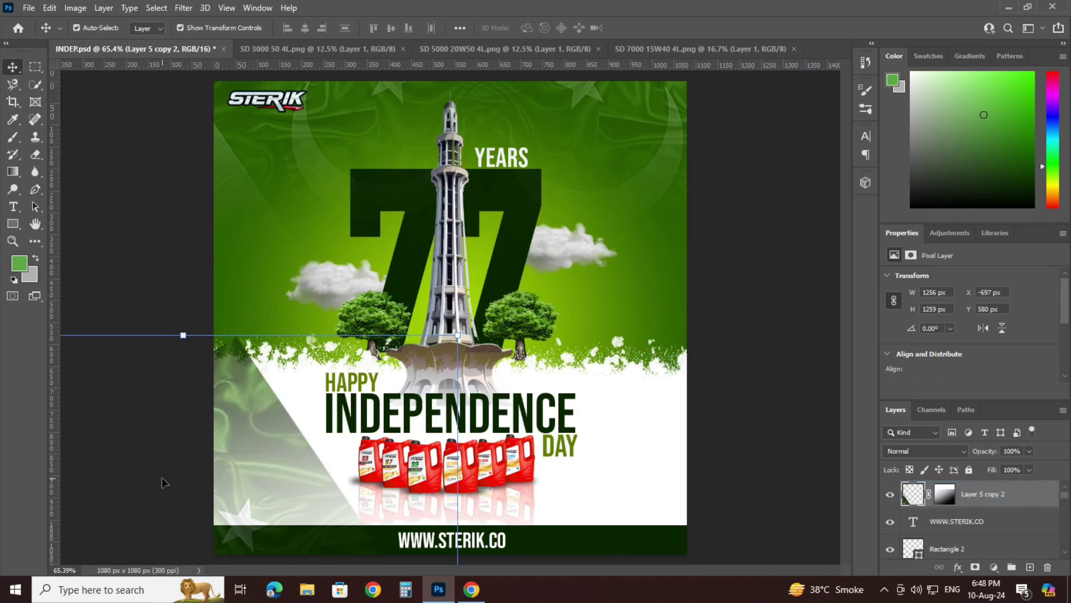
left_click_drag(295, 462, 286, 436)
left_click(1002, 328)
mouse_move(219, 534)
left_mouse_down()
mouse_move(279, 449)
mouse_move(756, 359)
mouse_move(734, 167)
mouse_move(803, 437)
mouse_move(753, 462)
mouse_move(677, 447)
mouse_move(657, 478)
mouse_move(664, 407)
mouse_move(299, 387)
mouse_move(318, 530)
mouse_move(334, 547)
mouse_move(222, 545)
mouse_move(236, 543)
left_mouse_up()
Step: Duplicate the lower-left flag texture for the poster's lower-right corner and flip the copy horizontally
left_click_drag(311, 545, 707, 551)
key("ctrl+z")
left_click(235, 558)
left_click(254, 550)
left_click(983, 328)
left_click(654, 547)
Step: Fine-tune both bottom flag textures over the footer, placing the lower-left one at about X -751 px, Y 314 px
left_click(156, 427)
left_click_drag(591, 549, 608, 551)
left_click(704, 545)
left_click_drag(679, 551, 700, 549)
left_click_drag(246, 547, 233, 545)
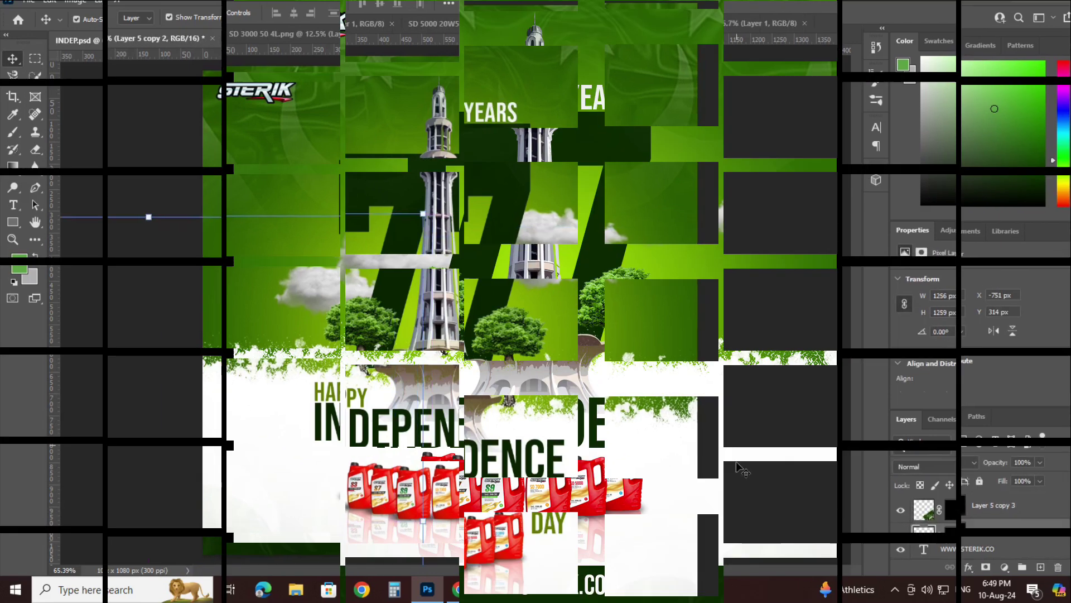
left_click(726, 433)
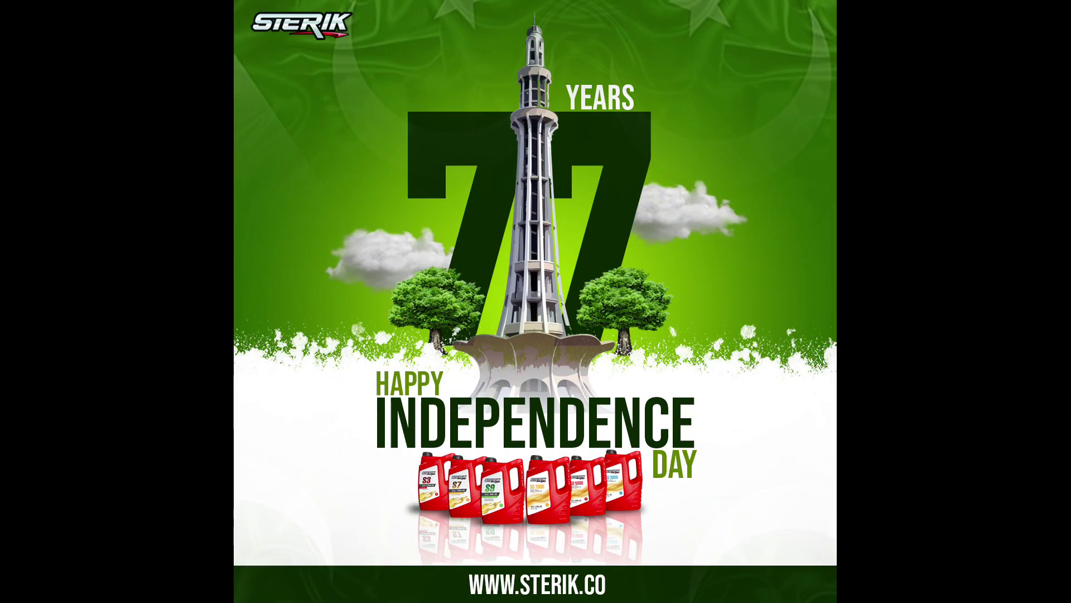